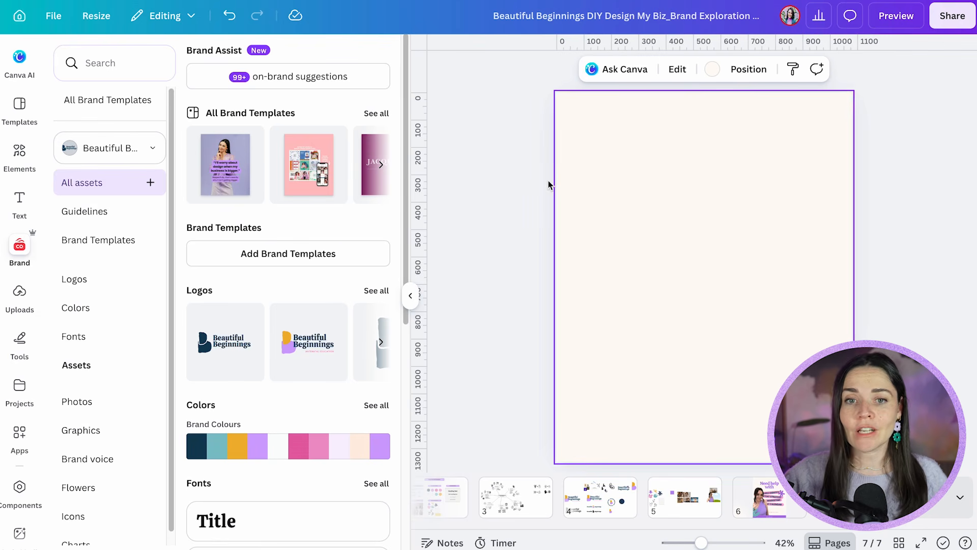
Step: Examine the Beautiful Beginnings brand kit in the editor, from its templates, logos, colours and fonts to its photos, graphics and brand voice
{"action": "left_click", "coordinate": [411, 295]}
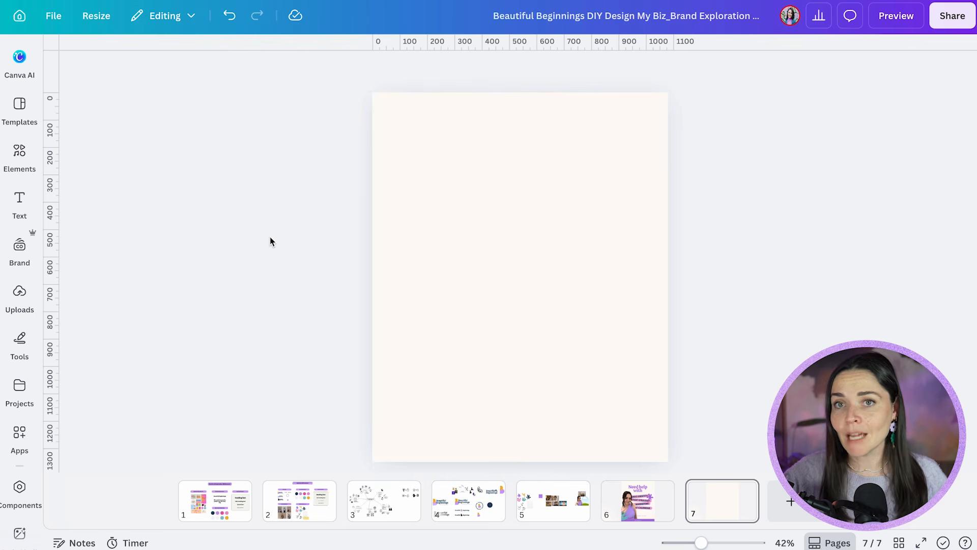
{"action": "left_click", "coordinate": [19, 249]}
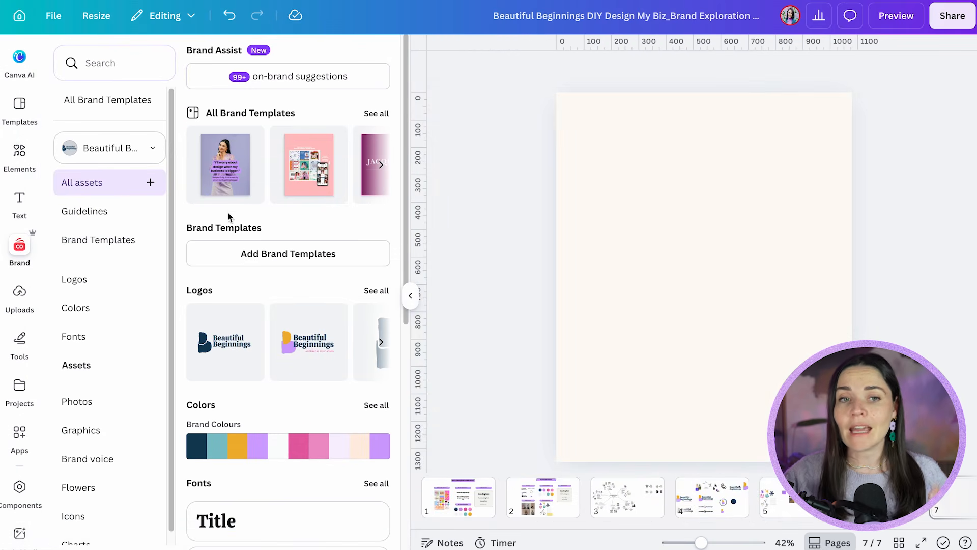
{"action": "scroll", "coordinate": [249, 209], "scroll_direction": "down", "scroll_amount": 3}
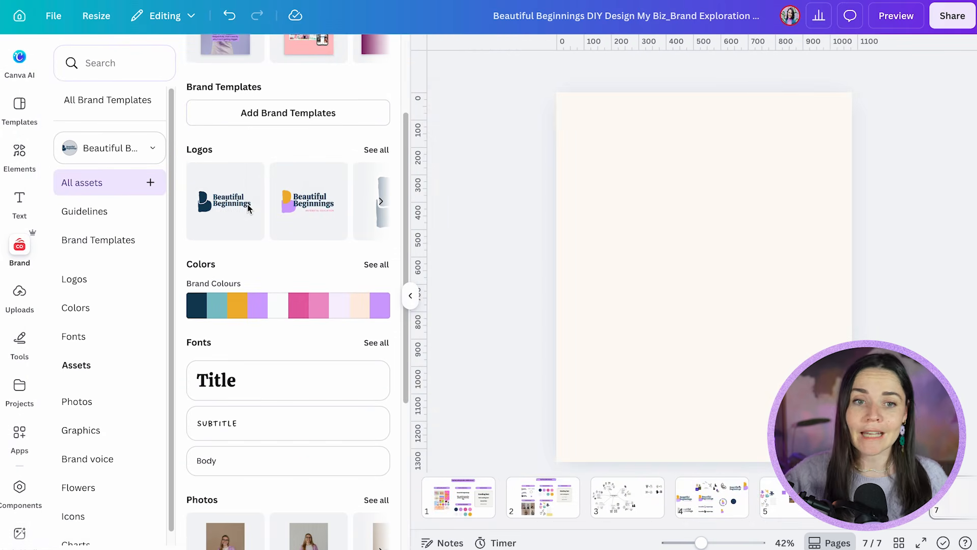
{"action": "scroll", "coordinate": [264, 200], "scroll_direction": "down", "scroll_amount": 5}
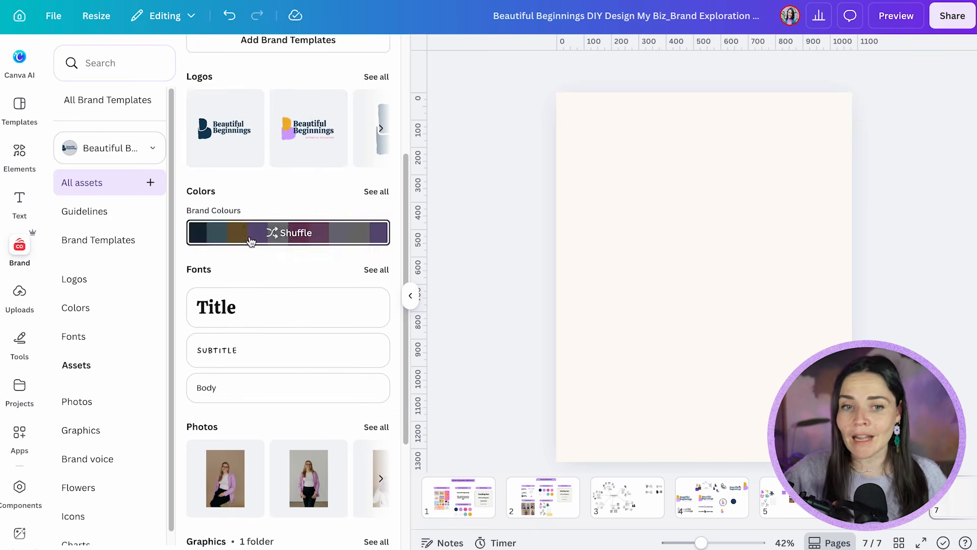
{"action": "scroll", "coordinate": [248, 178], "scroll_direction": "down", "scroll_amount": 2}
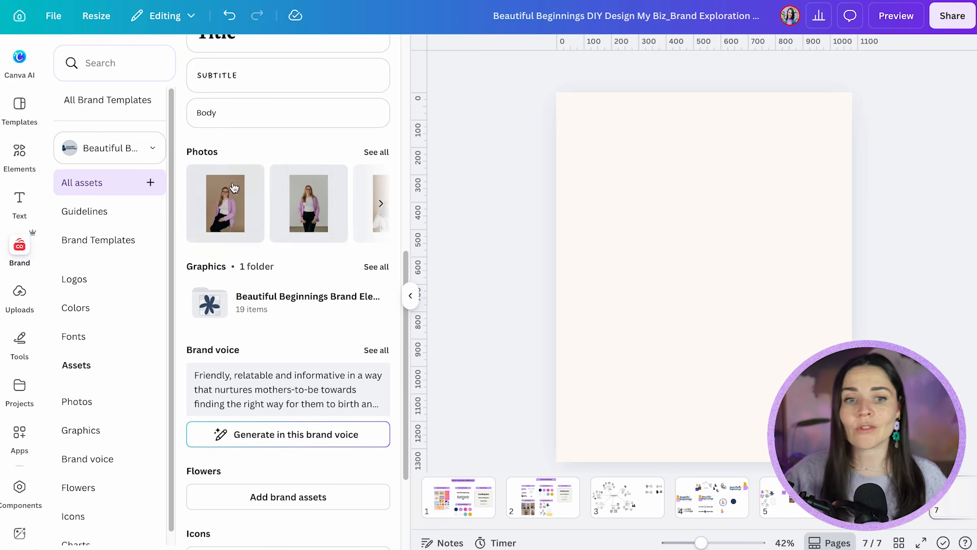
{"action": "scroll", "coordinate": [252, 343], "scroll_direction": "down", "scroll_amount": 5}
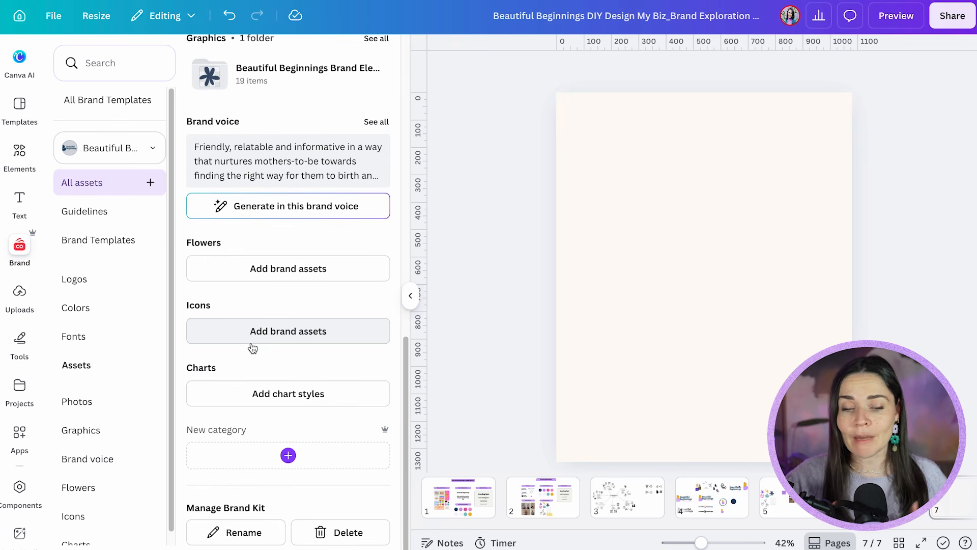
{"action": "scroll", "coordinate": [252, 348], "scroll_direction": "up", "scroll_amount": 15}
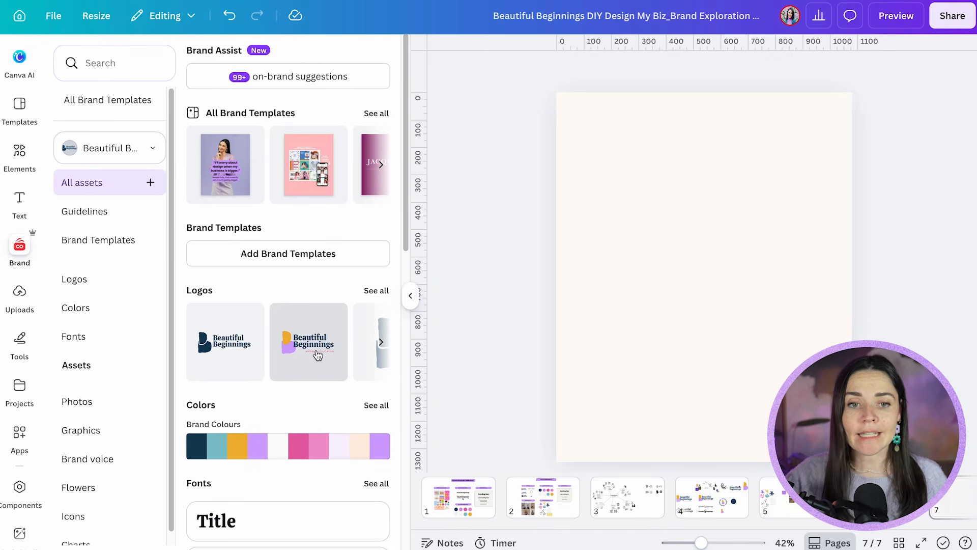
Step: Add the multicoloured Beautiful Beginnings logo to the blank page 7 and position it centred near the page's upper edge
{"action": "left_click", "coordinate": [305, 343]}
{"action": "left_click_drag", "start_coordinate": [704, 285], "coordinate": [704, 164]}
{"action": "left_click", "coordinate": [738, 280]}
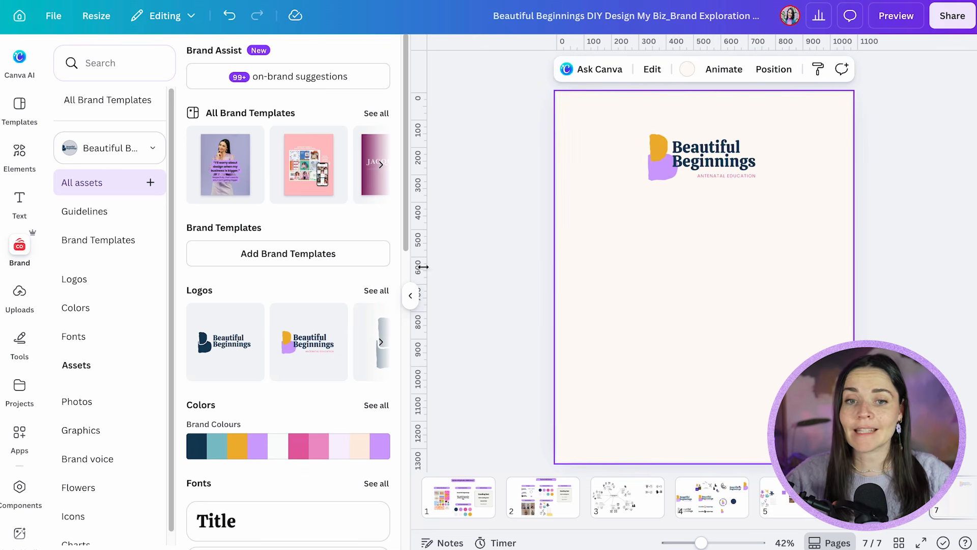
Step: Add a default text box to the page and browse the font list to the Beautiful Beginnings brand fonts
{"action": "left_click", "coordinate": [410, 294]}
{"action": "key", "text": "t"}
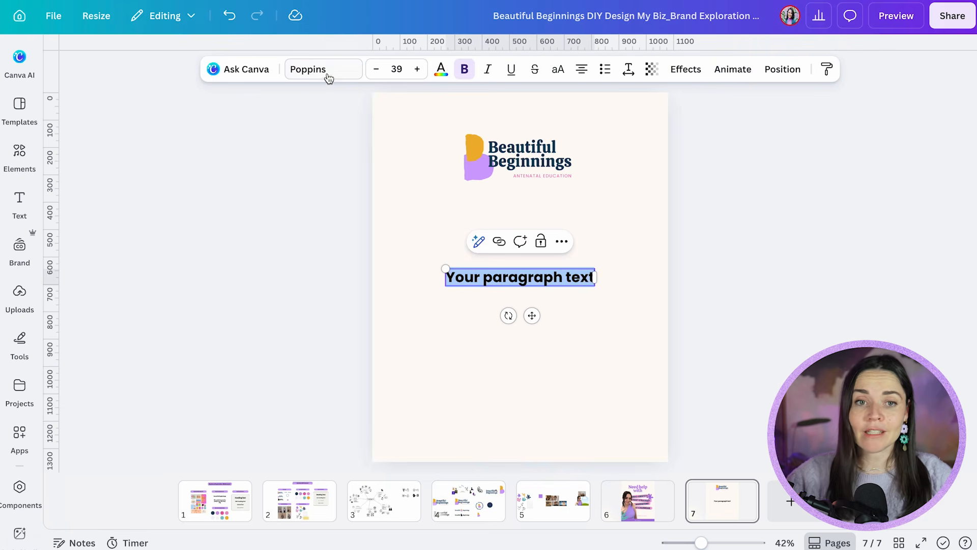
{"action": "left_click", "coordinate": [327, 72]}
{"action": "scroll", "coordinate": [136, 261], "scroll_direction": "down", "scroll_amount": 6}
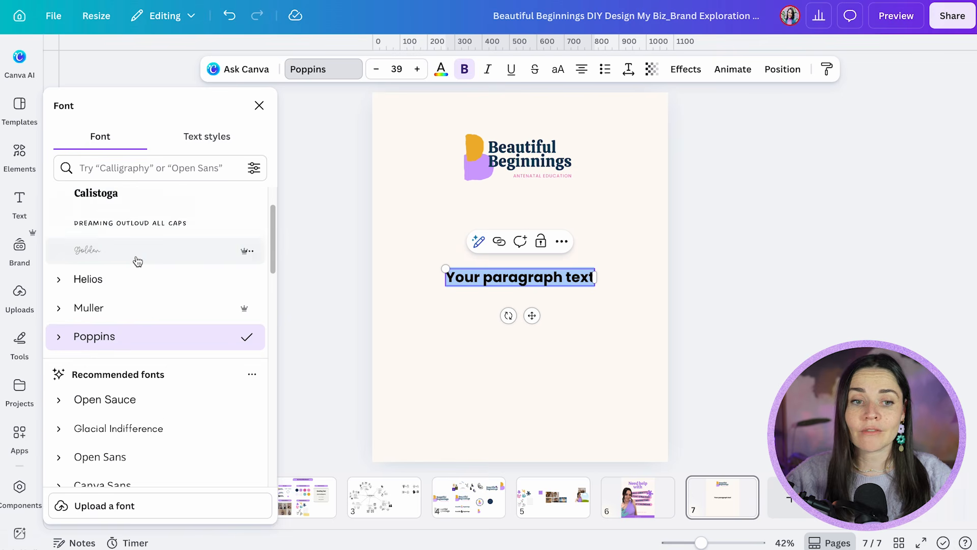
{"action": "scroll", "coordinate": [163, 261], "scroll_direction": "down", "scroll_amount": 3}
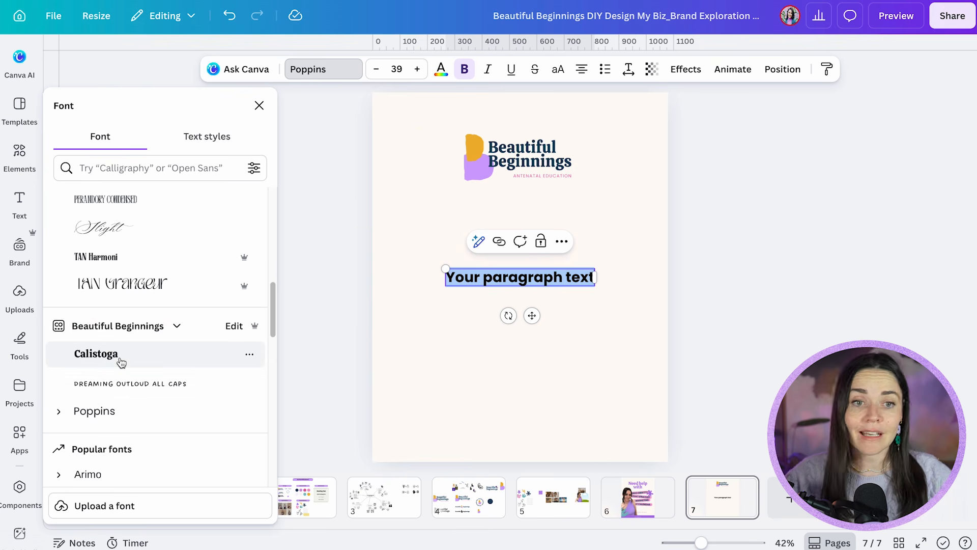
{"action": "key", "text": "Escape"}
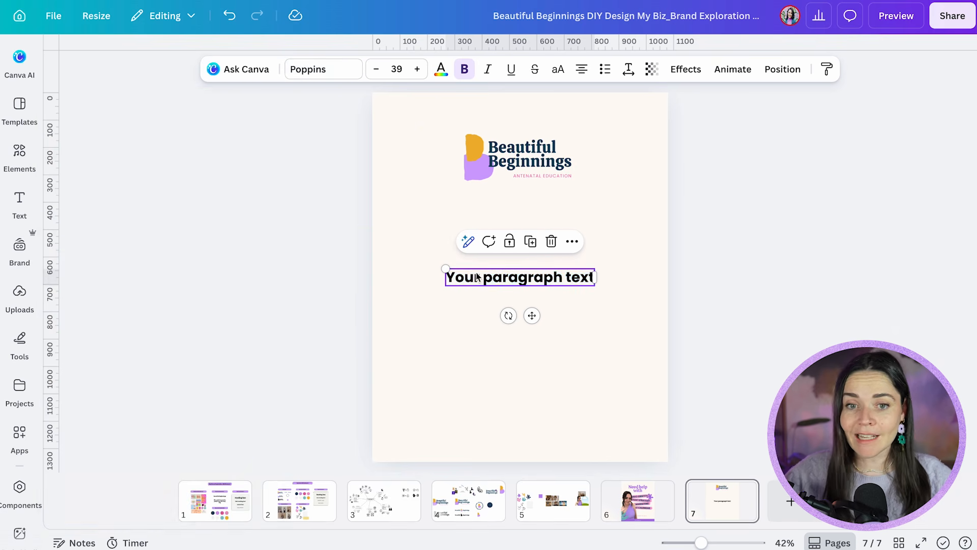
Step: Colour the paragraph text with the dark pink from the Beautiful Beginnings brand colours, then deselect it
{"action": "left_click", "coordinate": [441, 70]}
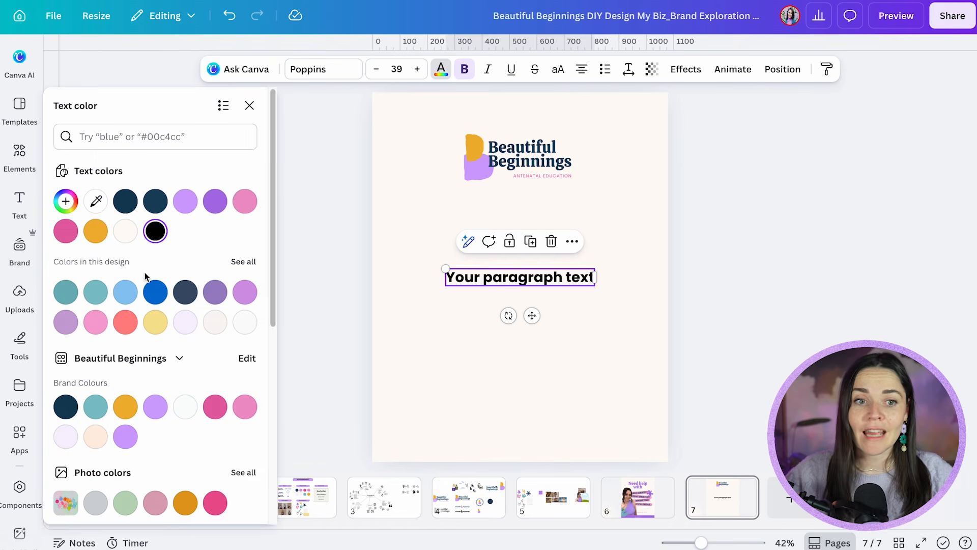
{"action": "scroll", "coordinate": [120, 363], "scroll_direction": "down", "scroll_amount": 1}
{"action": "scroll", "coordinate": [120, 362], "scroll_direction": "down", "scroll_amount": 1}
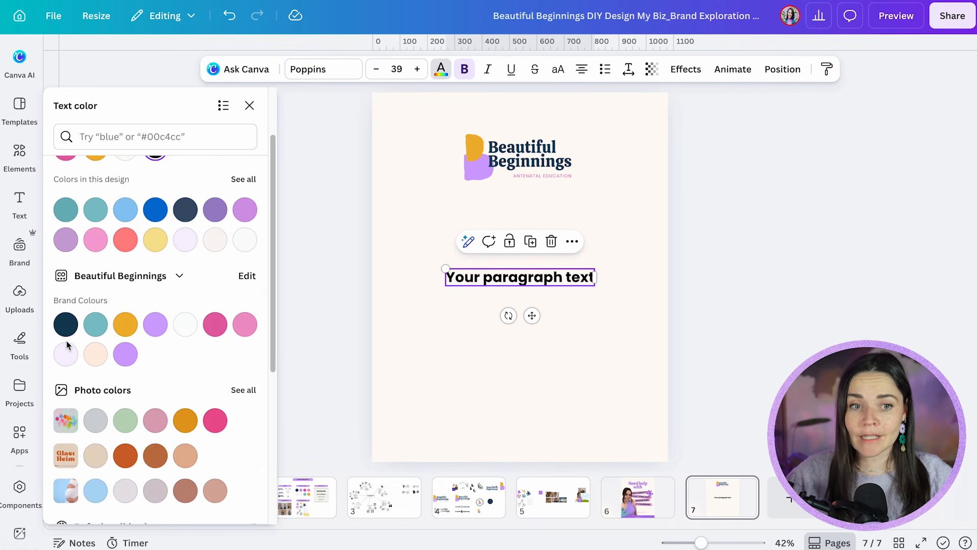
{"action": "left_click", "coordinate": [214, 327]}
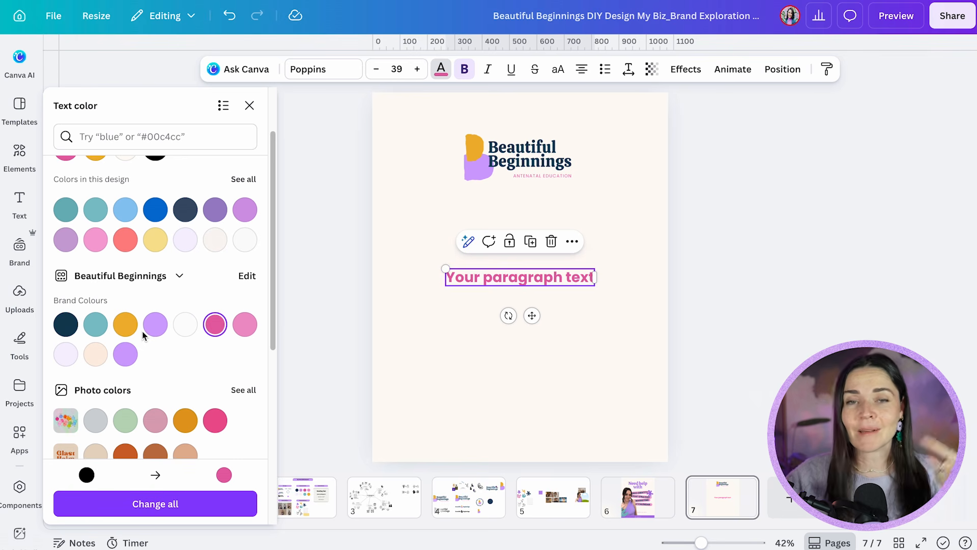
{"action": "left_click", "coordinate": [431, 326]}
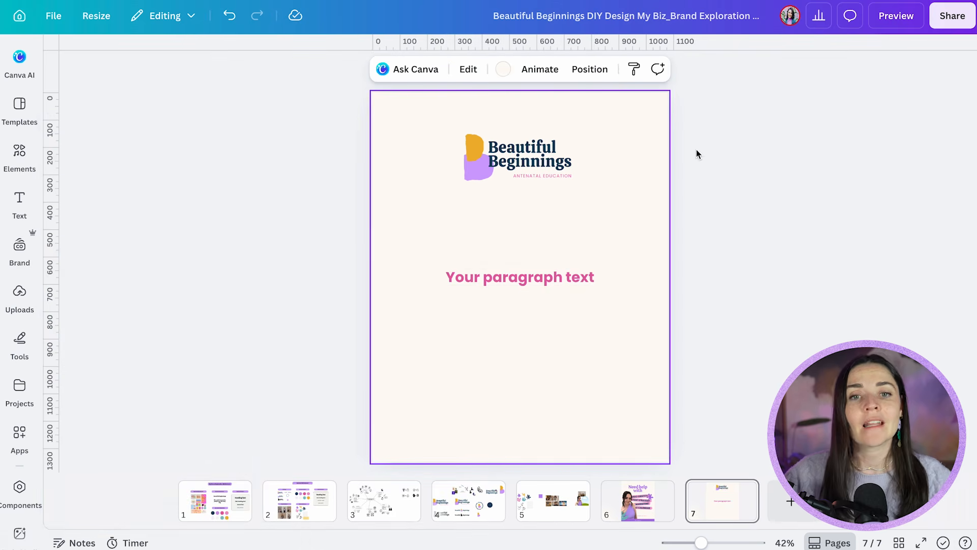
{"action": "left_click", "coordinate": [279, 175]}
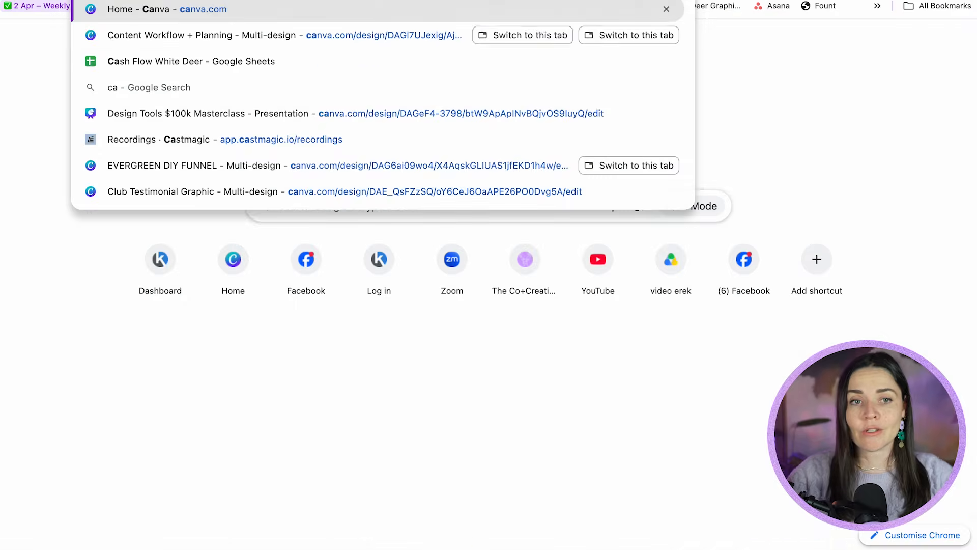
Step: Open Canva's home page and create a new Brand Kit in its Brand section, named with the owner's first name followed by "Business"
{"action": "key", "text": "Return"}
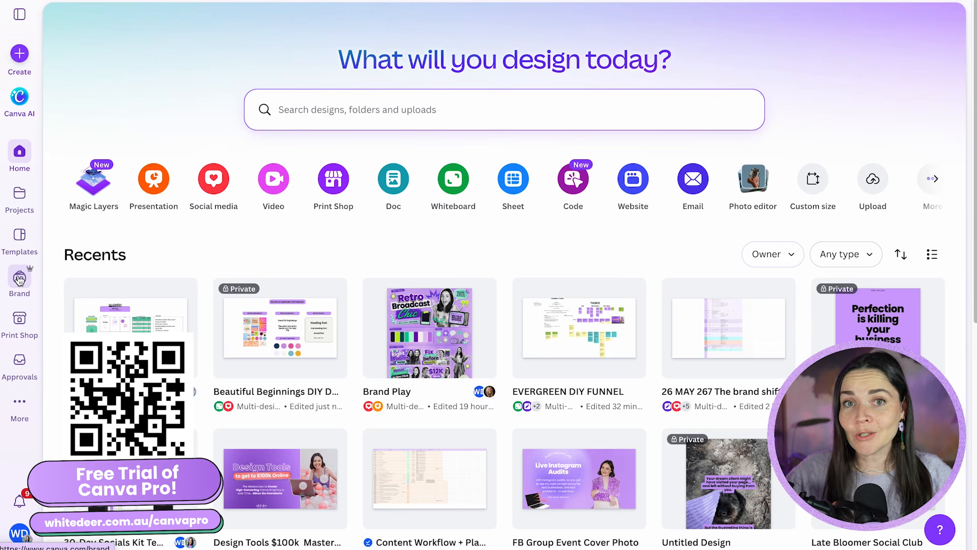
{"action": "left_click", "coordinate": [19, 280]}
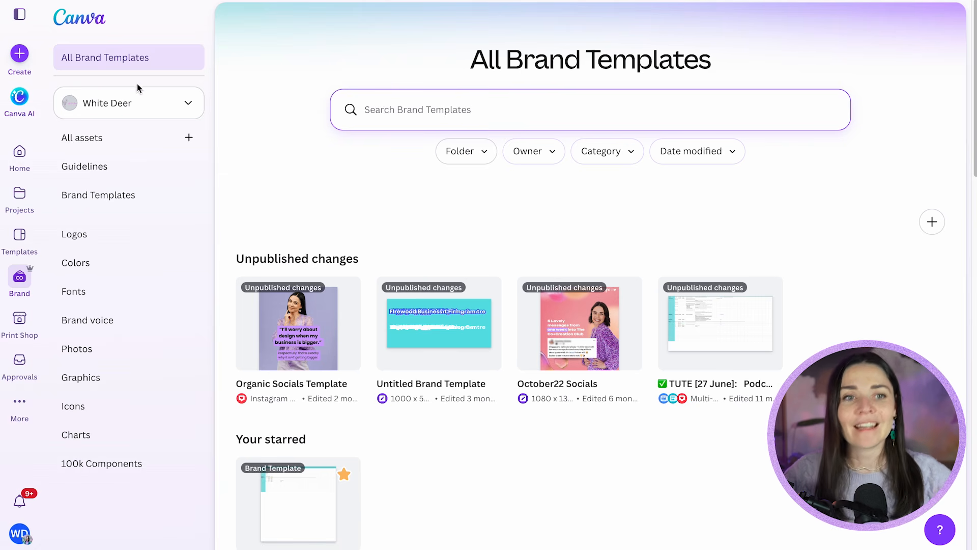
{"action": "left_click", "coordinate": [185, 104]}
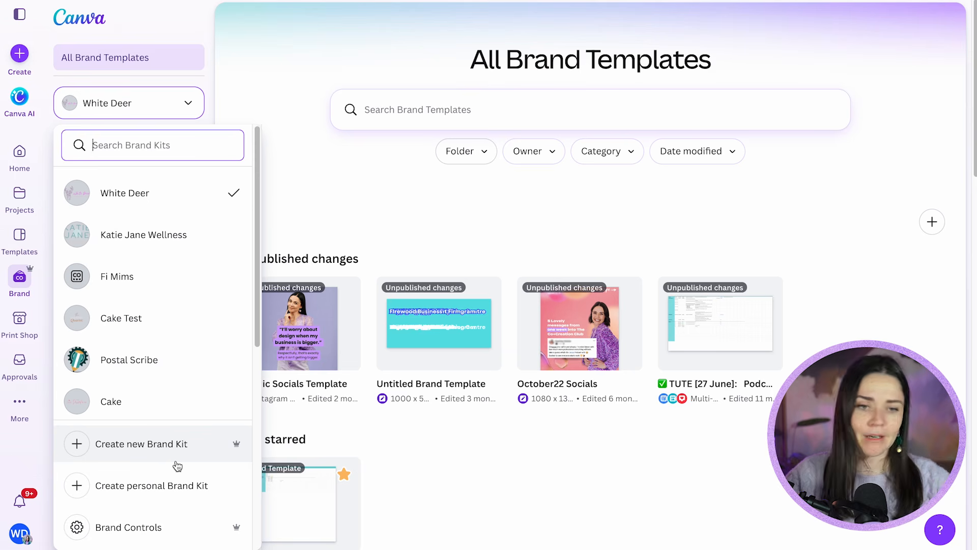
{"action": "left_click", "coordinate": [131, 451]}
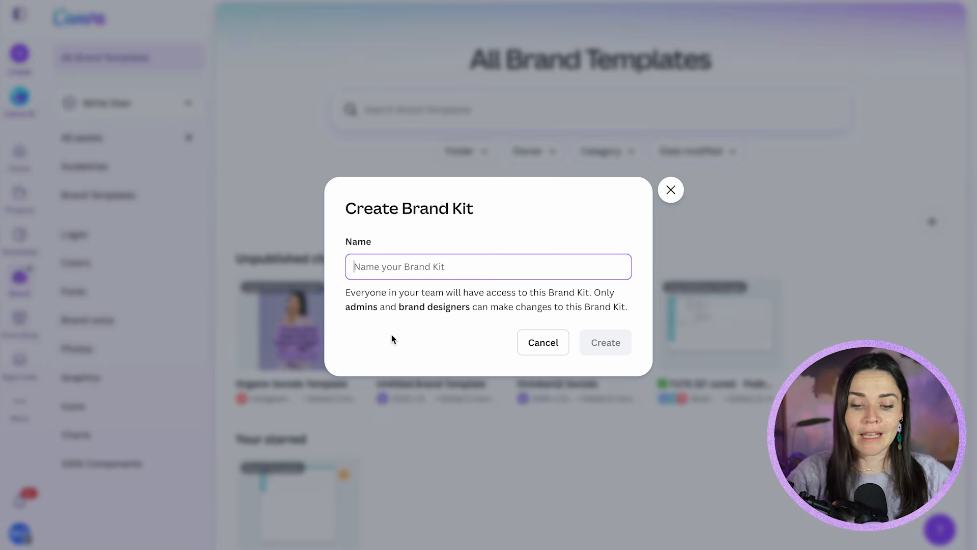
{"action": "type", "text": "Bronwen"}
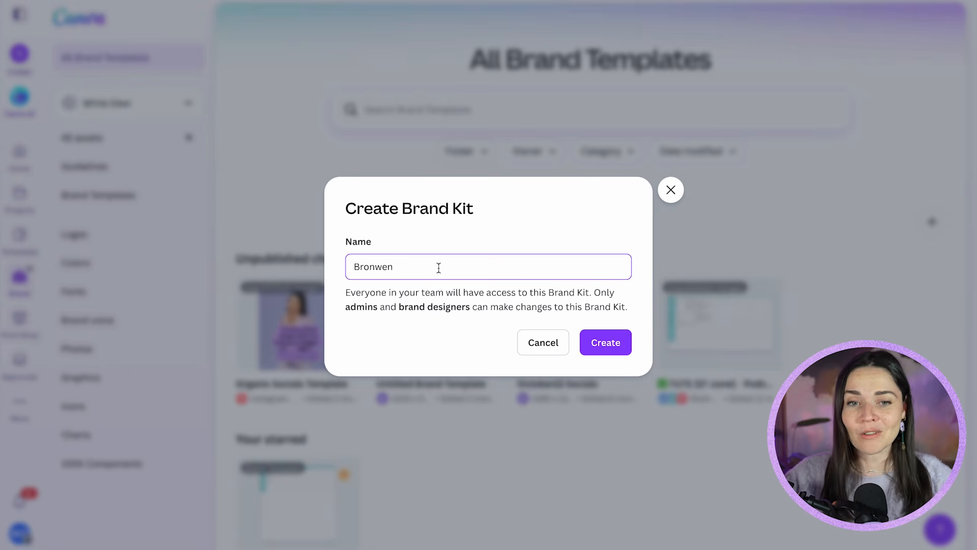
{"action": "type", "text": "Business"}
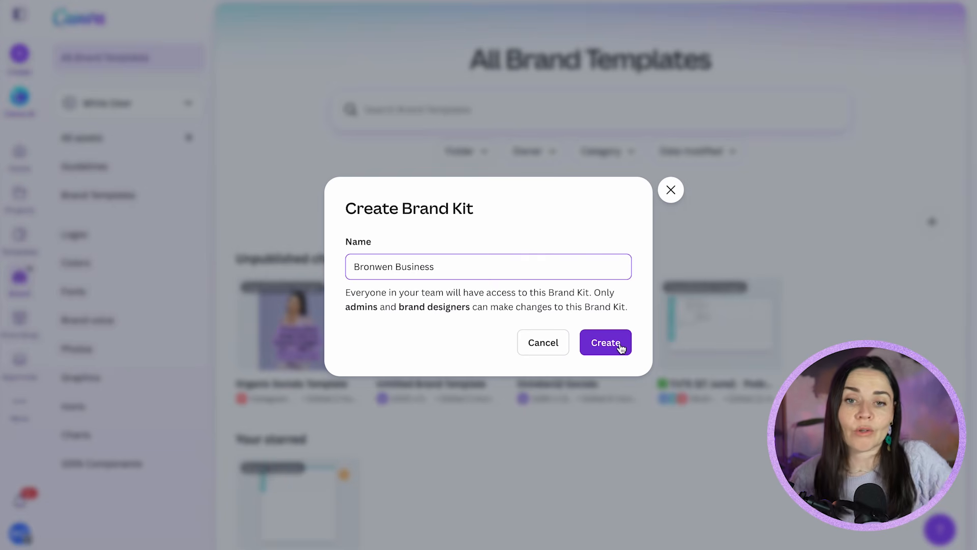
{"action": "left_click", "coordinate": [619, 345]}
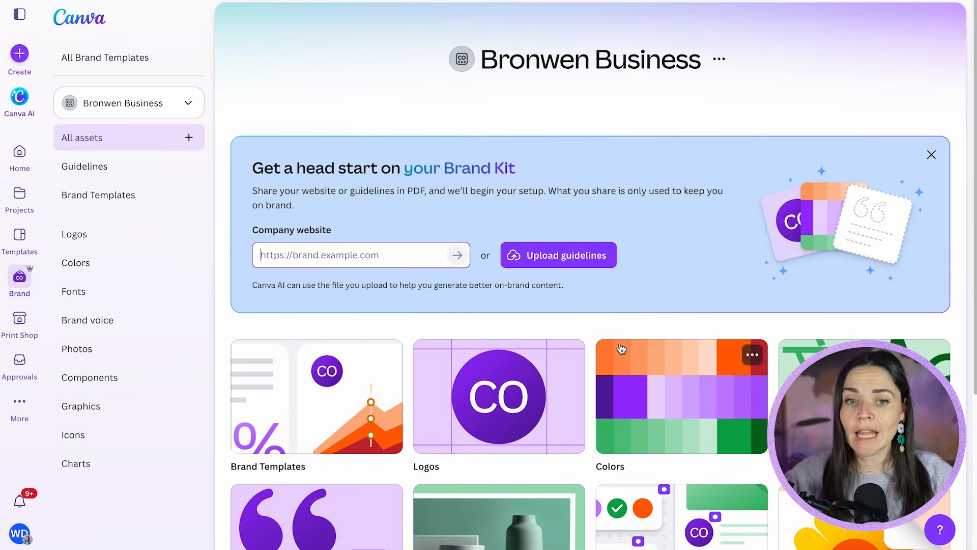
Step: Upload the brand guidelines PDF to start setting up the new Brand Kit
{"action": "scroll", "coordinate": [625, 305], "scroll_direction": "down", "scroll_amount": 5}
{"action": "scroll", "coordinate": [630, 255], "scroll_direction": "up", "scroll_amount": 5}
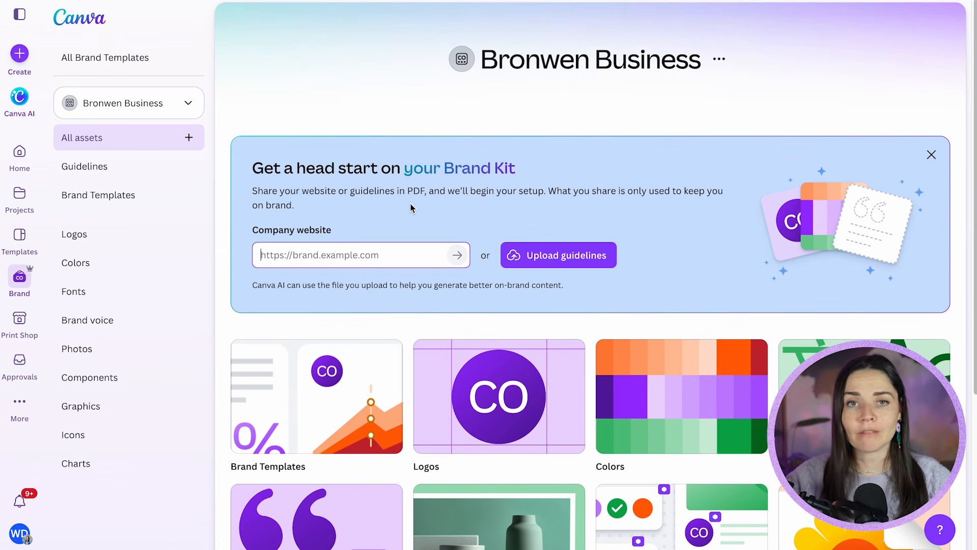
{"action": "left_click", "coordinate": [308, 252]}
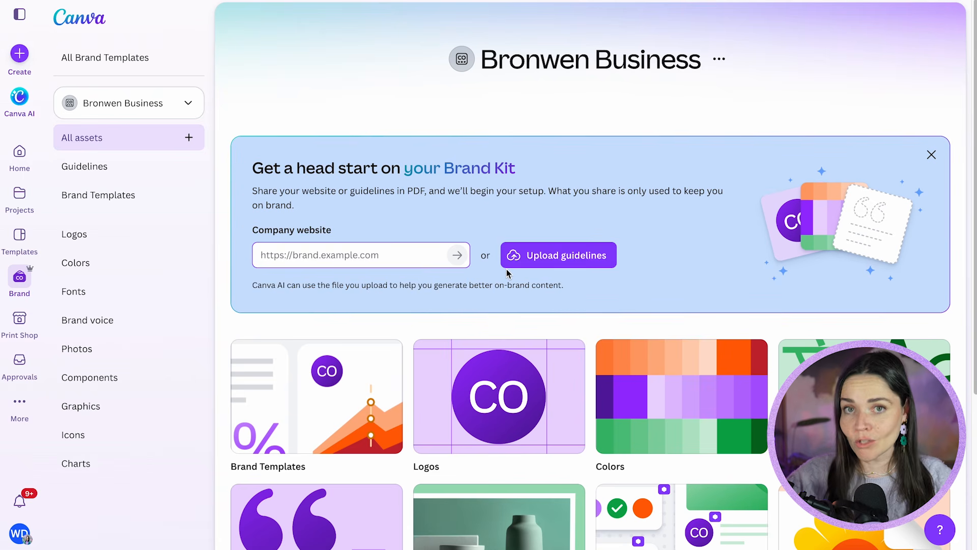
{"action": "scroll", "coordinate": [506, 273], "scroll_direction": "down", "scroll_amount": 1}
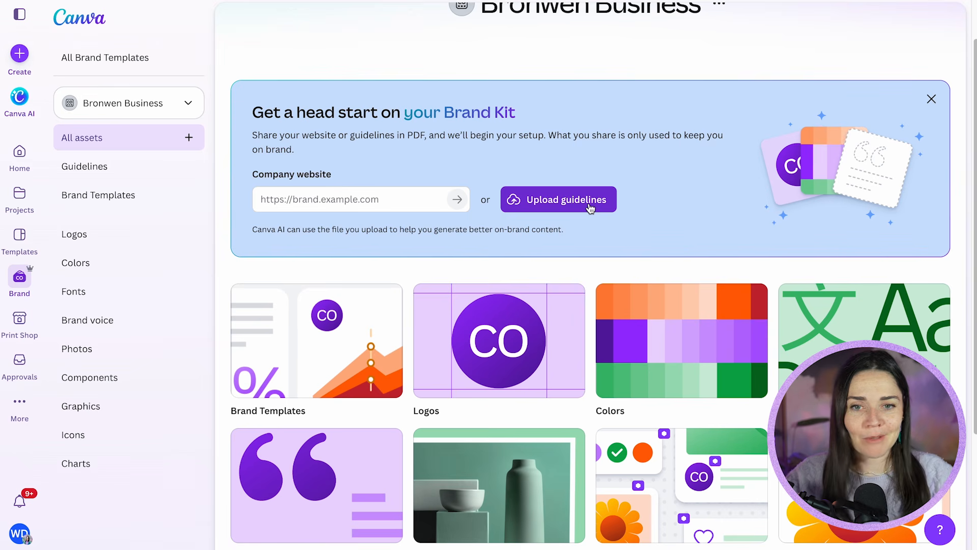
{"action": "left_click", "coordinate": [562, 201]}
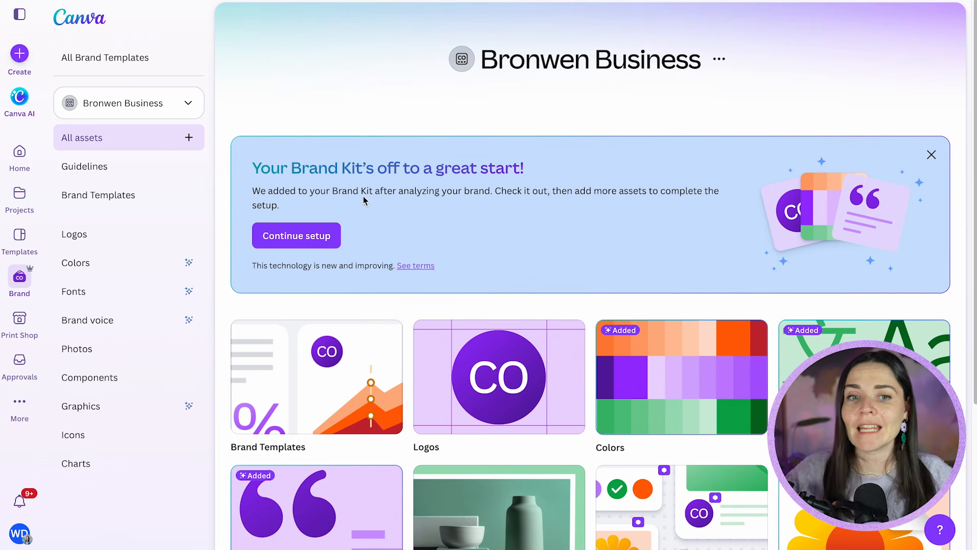
Step: Continue the Brand Kit setup and review the imported colour guidelines, main and accent palettes, and themes
{"action": "left_click", "coordinate": [296, 236]}
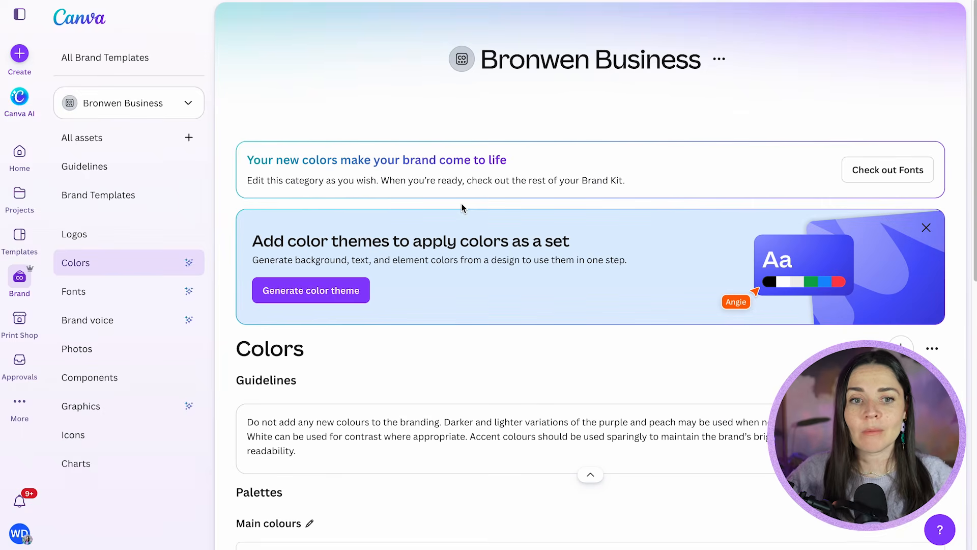
{"action": "scroll", "coordinate": [462, 208], "scroll_direction": "down", "scroll_amount": 7}
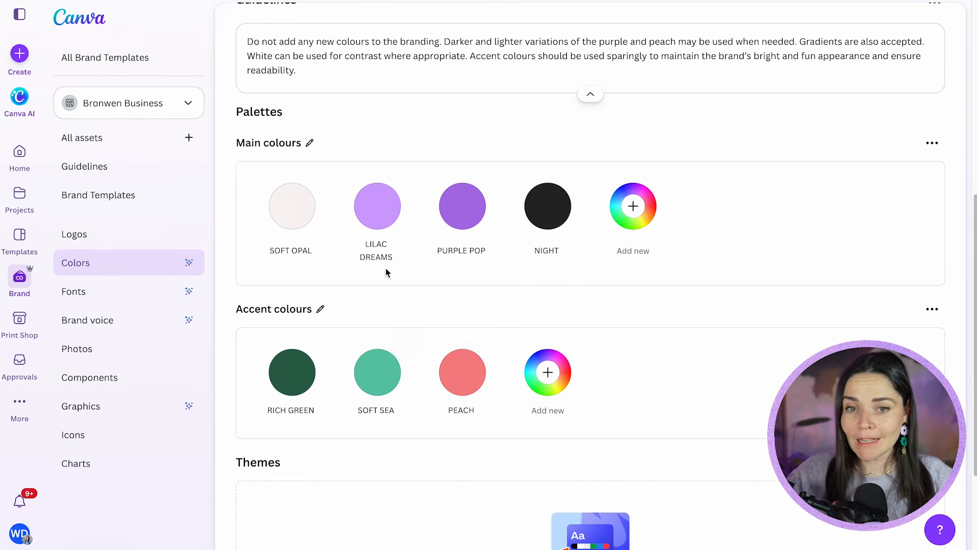
{"action": "scroll", "coordinate": [377, 268], "scroll_direction": "down", "scroll_amount": 3}
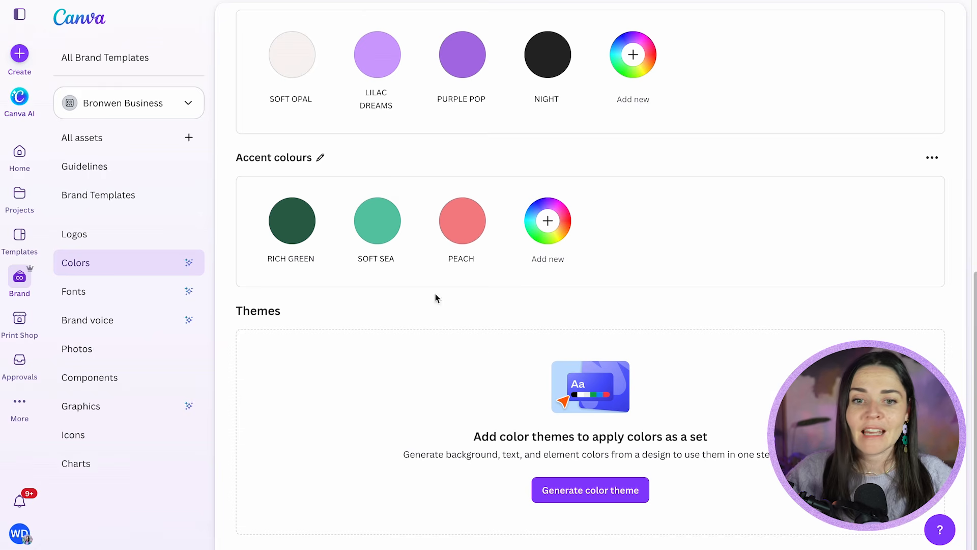
{"action": "scroll", "coordinate": [435, 297], "scroll_direction": "up", "scroll_amount": 10}
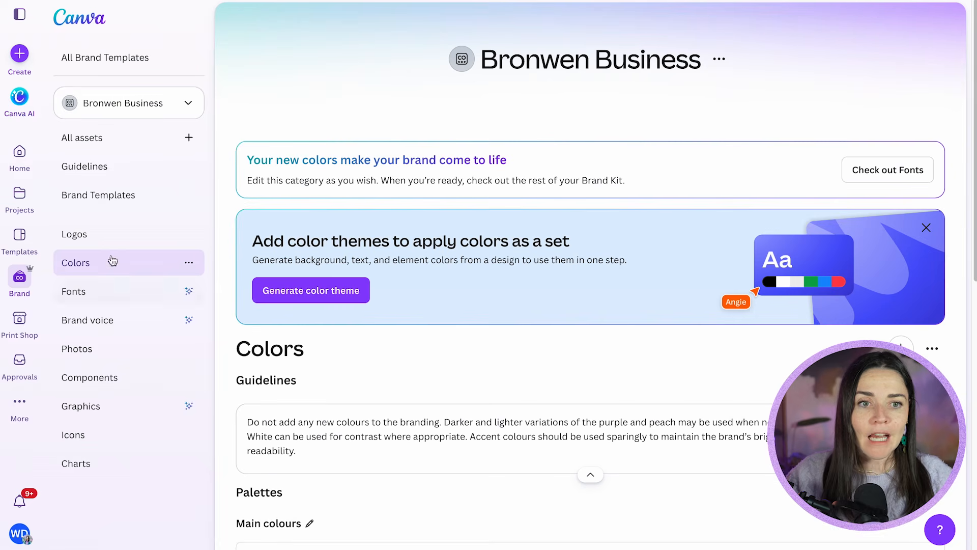
Step: Review the imported font guidelines and text styles, and open the Brand Kit's brand voice
{"action": "left_click", "coordinate": [99, 298]}
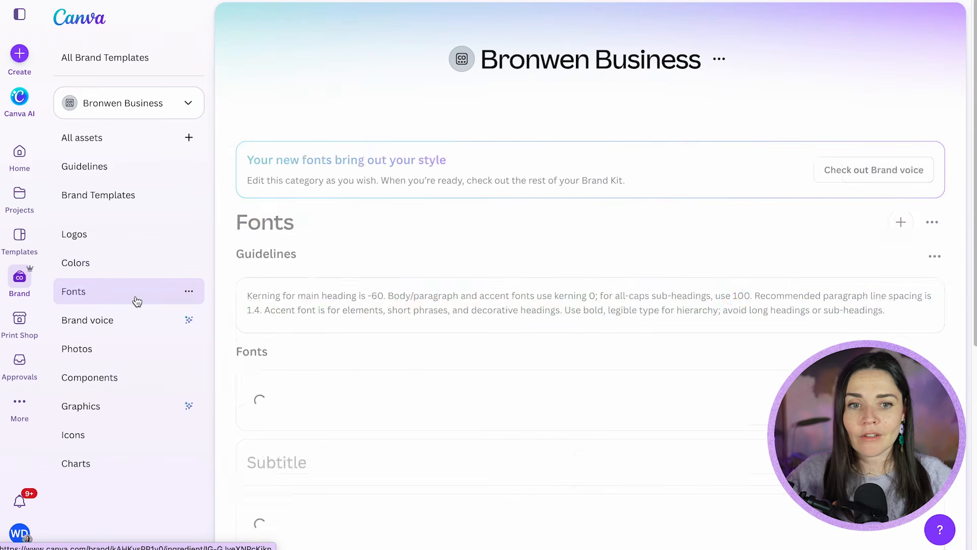
{"action": "scroll", "coordinate": [497, 282], "scroll_direction": "down", "scroll_amount": 6}
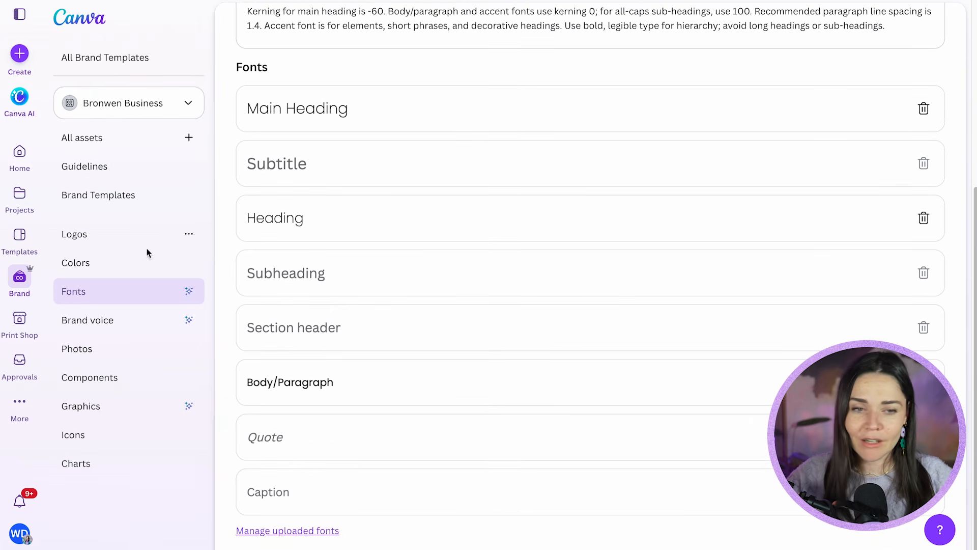
{"action": "left_click", "coordinate": [111, 322]}
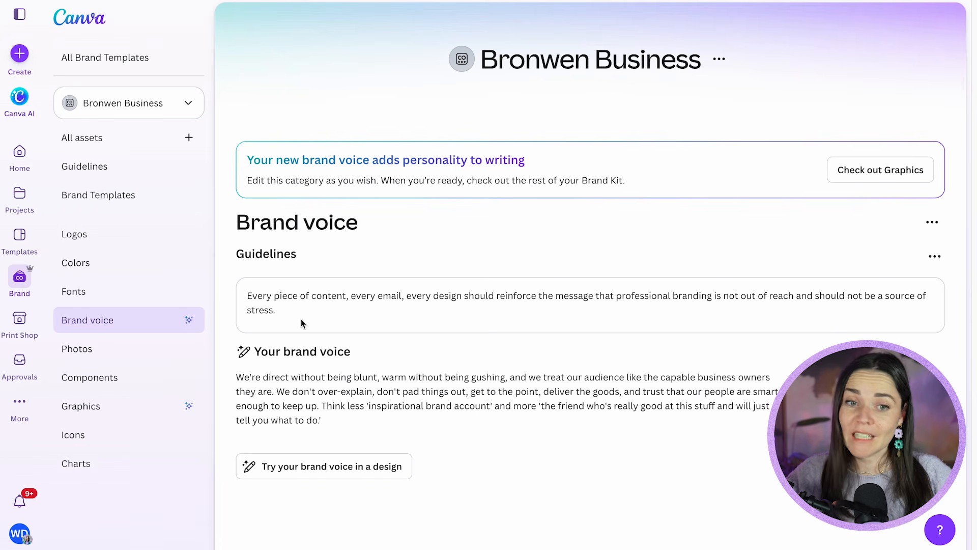
Step: Review the Brand Kit's Photos category and the imported guidelines in its Graphics category
{"action": "left_click", "coordinate": [87, 348]}
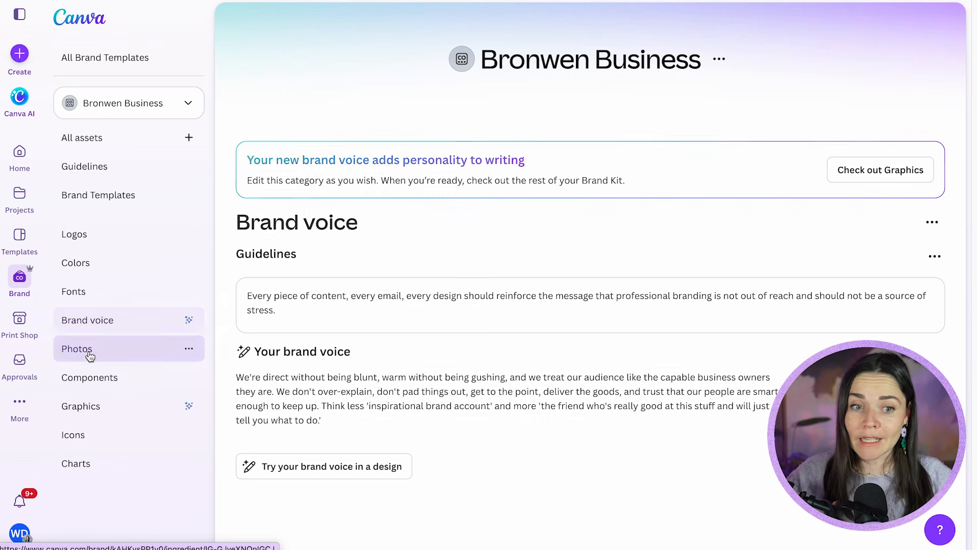
{"action": "left_click", "coordinate": [103, 404]}
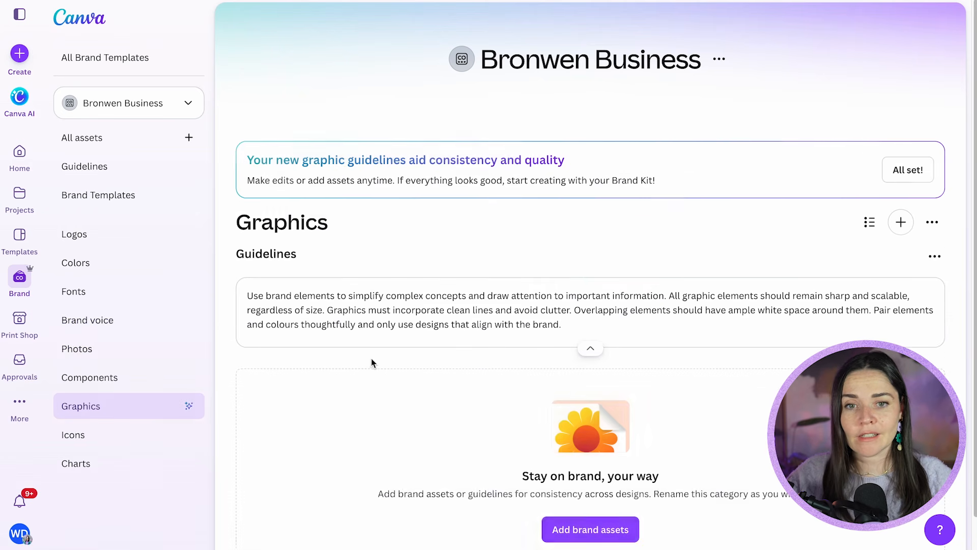
{"action": "scroll", "coordinate": [368, 360], "scroll_direction": "down", "scroll_amount": 1}
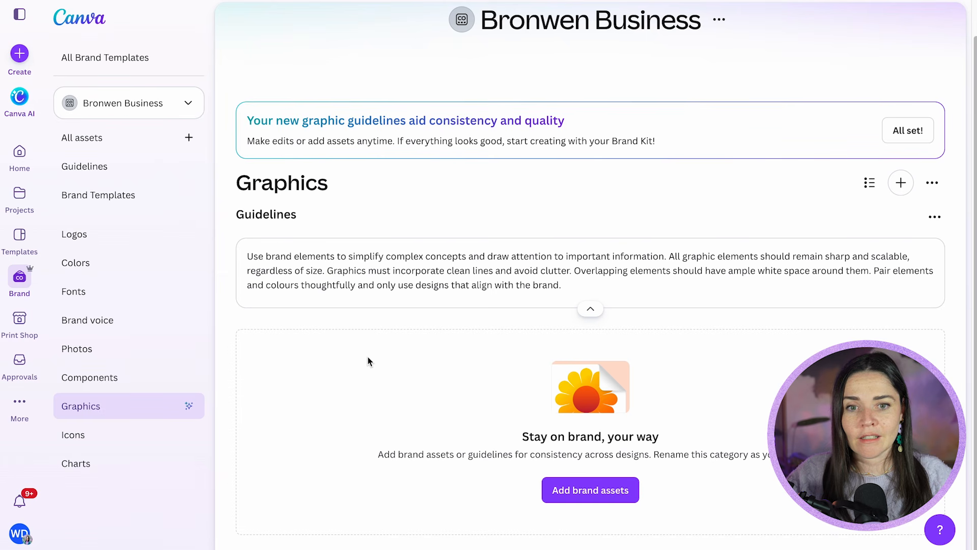
{"action": "scroll", "coordinate": [359, 381], "scroll_direction": "up", "scroll_amount": 1}
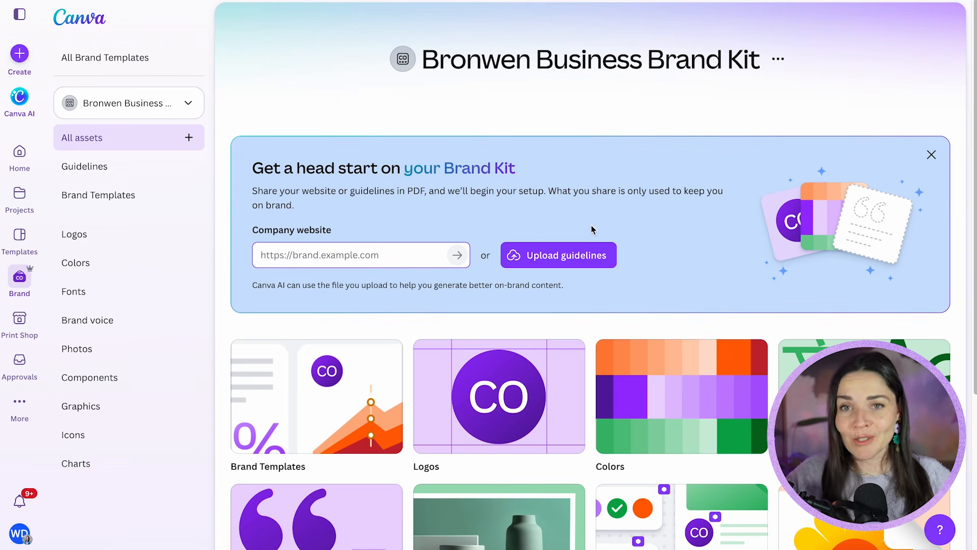
Step: Look over the asset categories of the empty Brand Kit, from Brand Templates and Logos to Icons and Charts
{"action": "scroll", "coordinate": [587, 168], "scroll_direction": "down", "scroll_amount": 4}
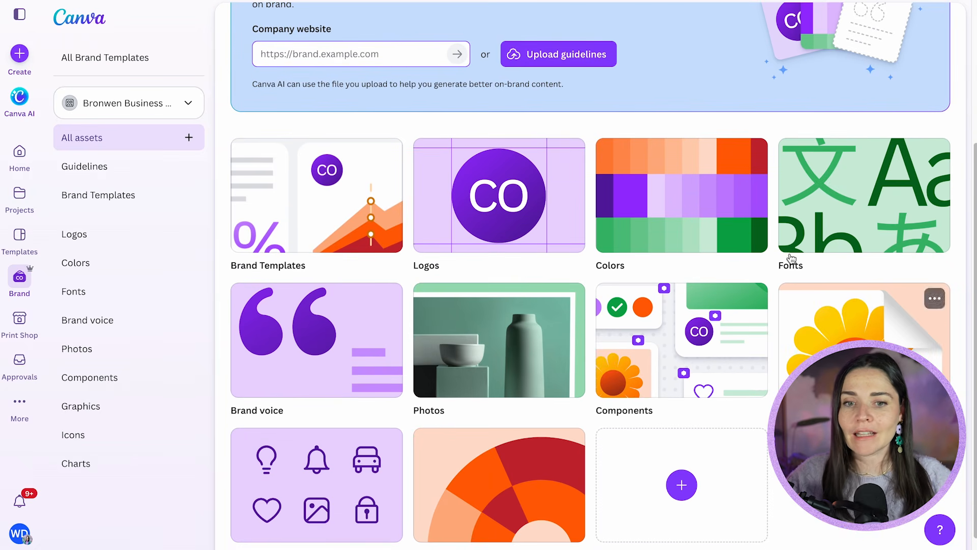
{"action": "scroll", "coordinate": [464, 270], "scroll_direction": "down", "scroll_amount": 1}
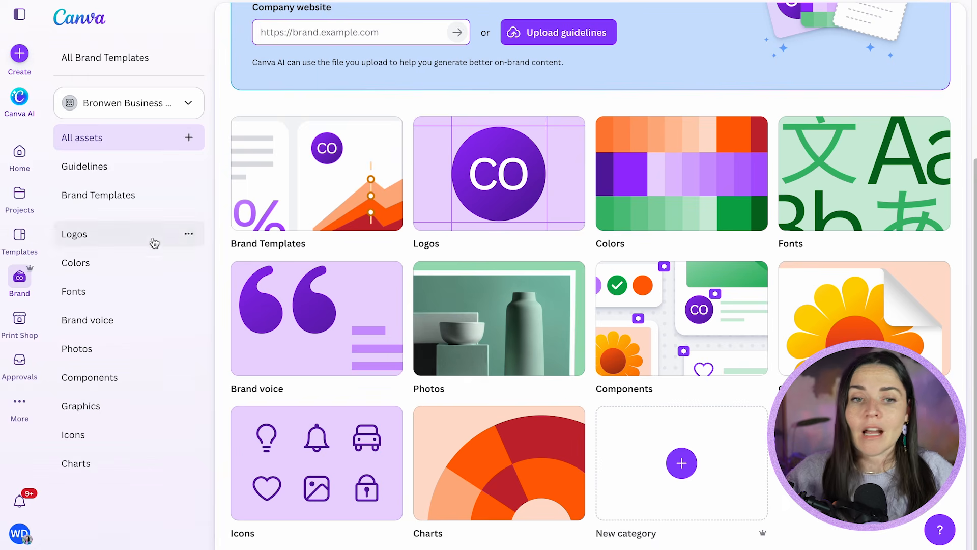
{"action": "scroll", "coordinate": [519, 357], "scroll_direction": "up", "scroll_amount": 4}
{"action": "scroll", "coordinate": [519, 356], "scroll_direction": "down", "scroll_amount": 4}
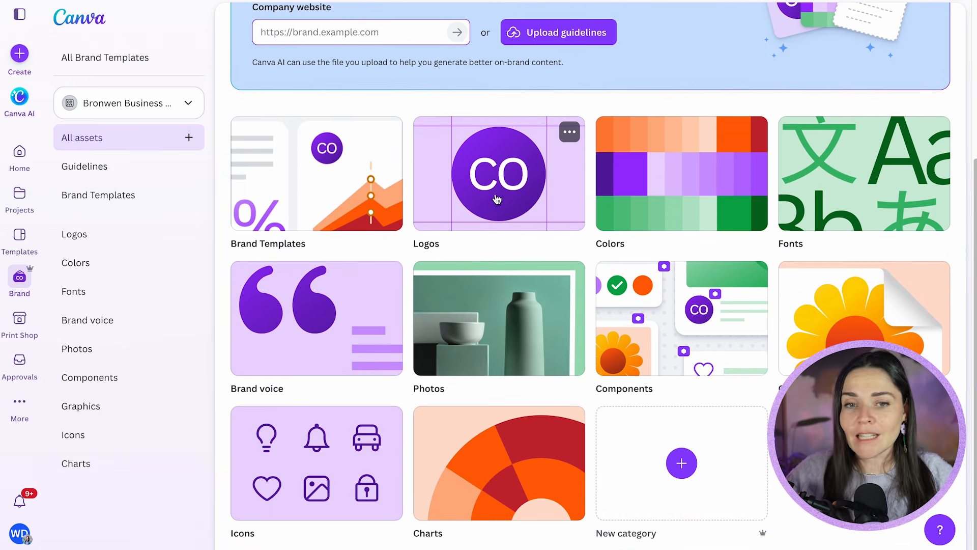
Step: Upload the six logo files to the Logos category: BB Icon, BB No Tag, BB Submark, BB Monotone, BB Horizontal and BB Main, all SVG
{"action": "left_click", "coordinate": [494, 161]}
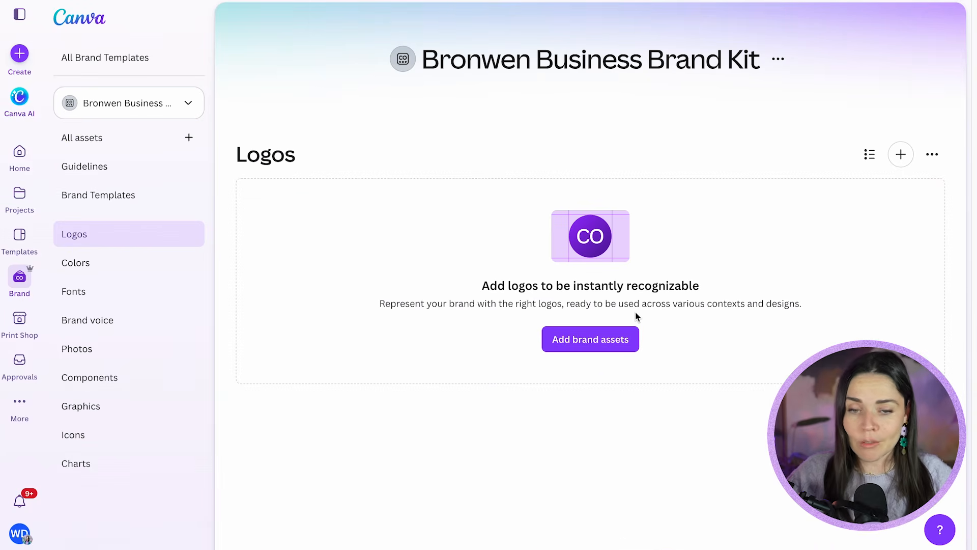
{"action": "left_click", "coordinate": [621, 340]}
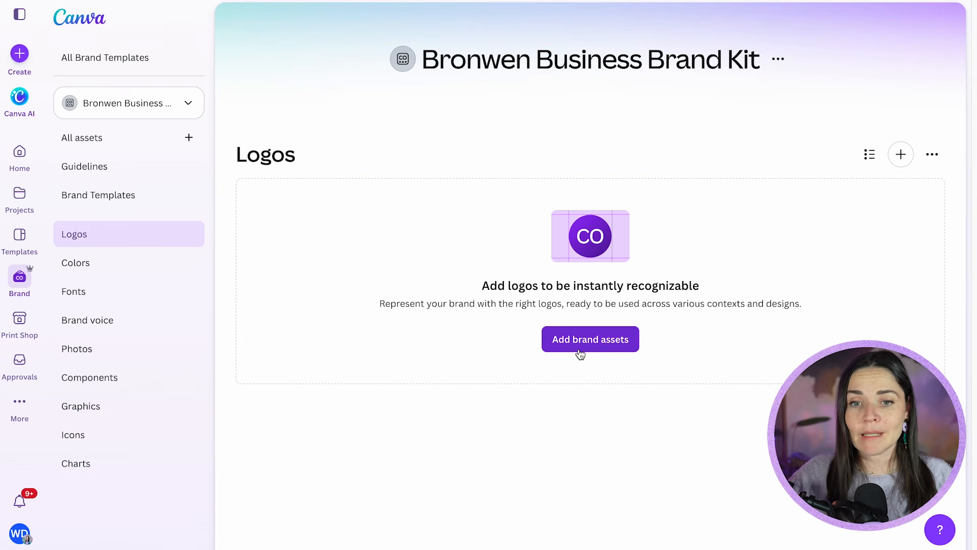
{"action": "left_click", "coordinate": [610, 350]}
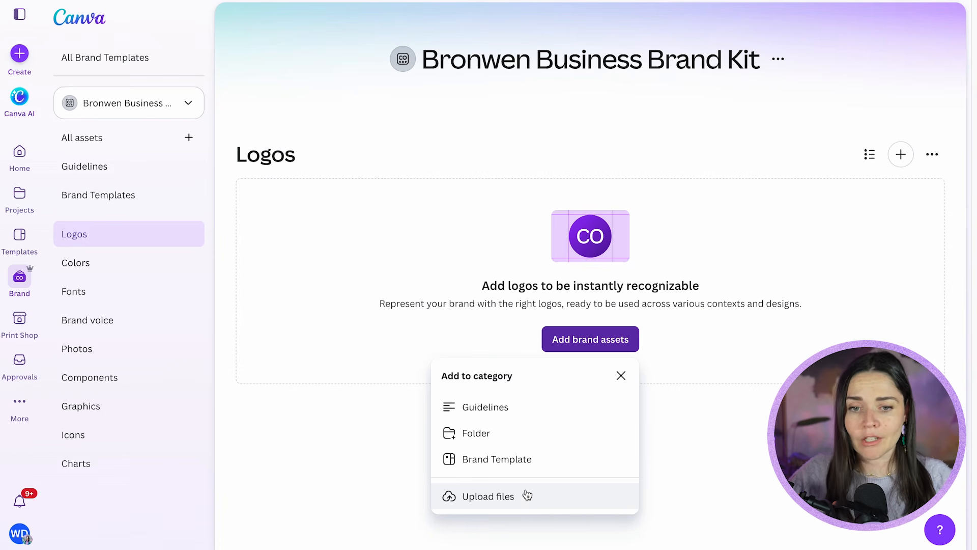
{"action": "left_click", "coordinate": [499, 498]}
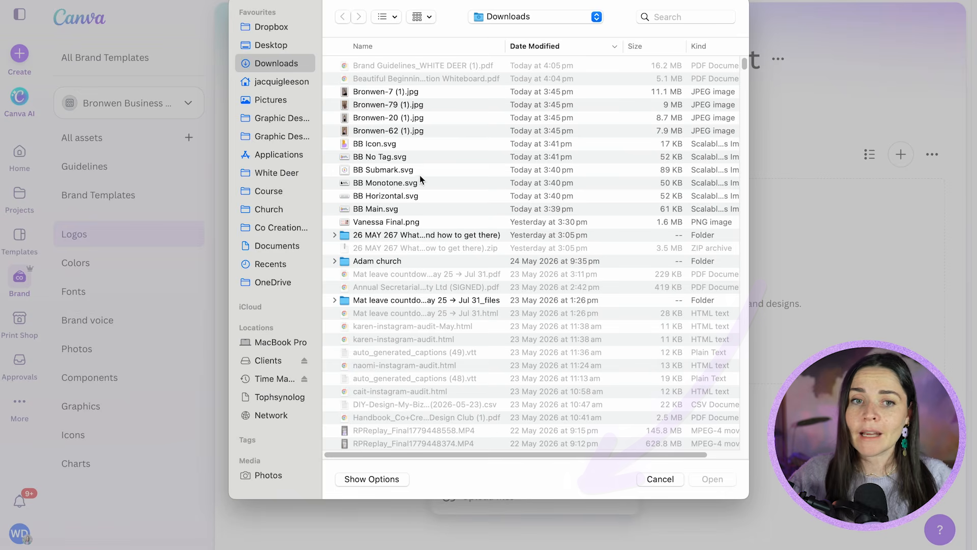
{"action": "left_click", "coordinate": [434, 145]}
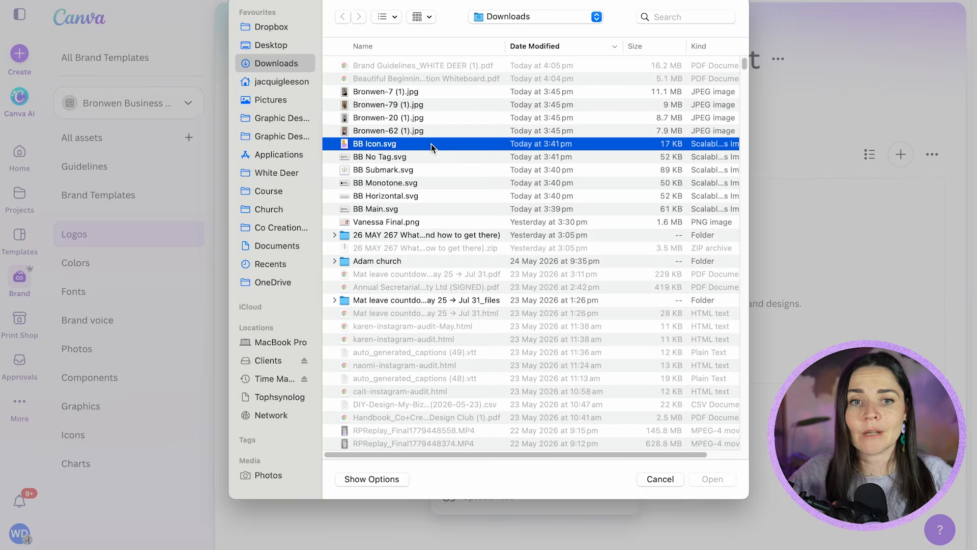
{"action": "left_click", "coordinate": [434, 209], "text": "shift"}
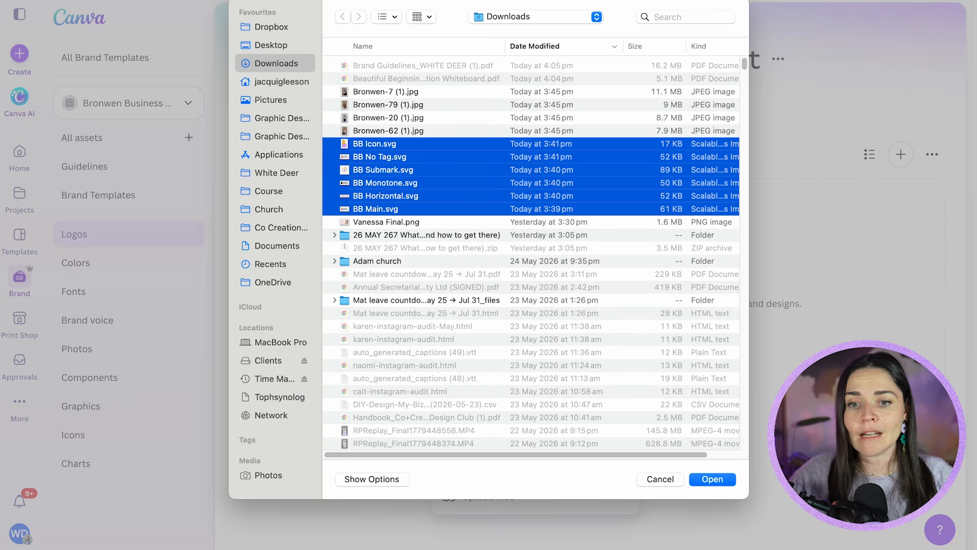
{"action": "left_click", "coordinate": [722, 483]}
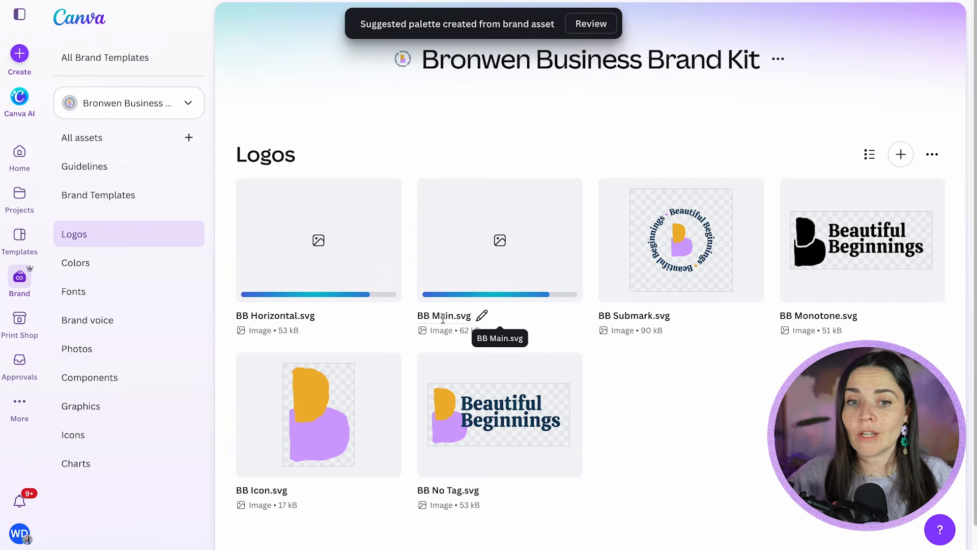
Step: Try renaming the BB Main.svg logo with placeholder text and undo the change
{"action": "left_click", "coordinate": [479, 316]}
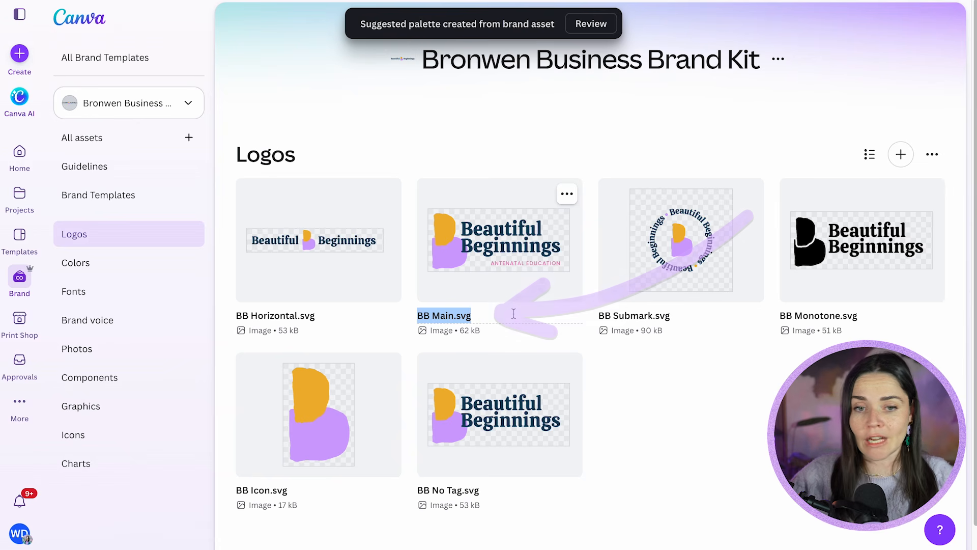
{"action": "type", "text": "df"}
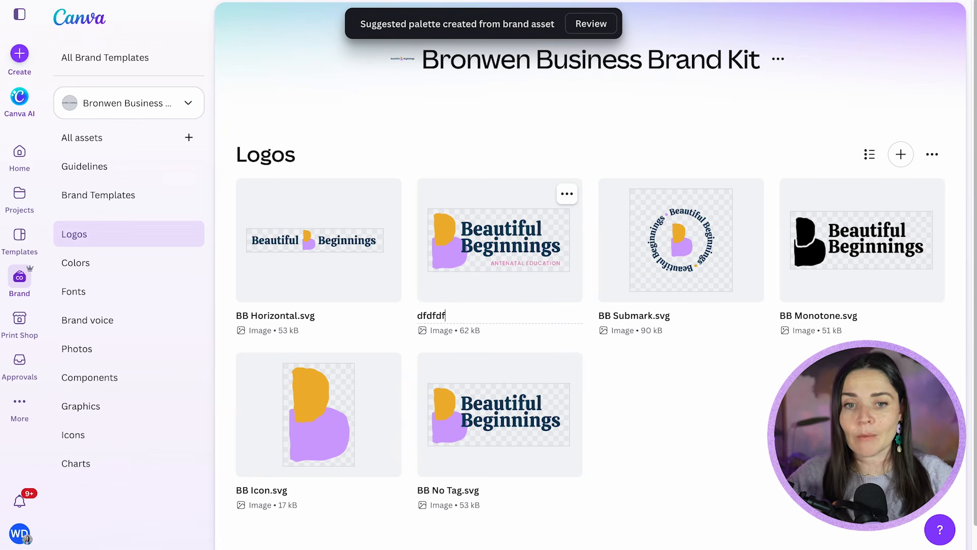
{"action": "type", "text": "dfdf"}
{"action": "key", "text": "ctrl+z"}
{"action": "left_click", "coordinate": [659, 395]}
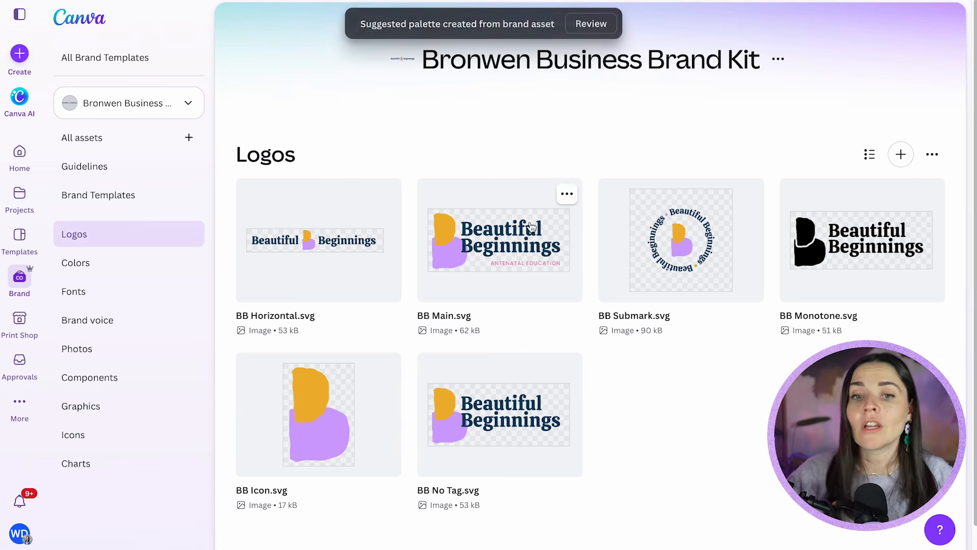
Step: Check which designs use the BB Main.svg logo through the image replacement option, and close it without replacing anything
{"action": "left_click", "coordinate": [567, 197]}
{"action": "left_click", "coordinate": [638, 347]}
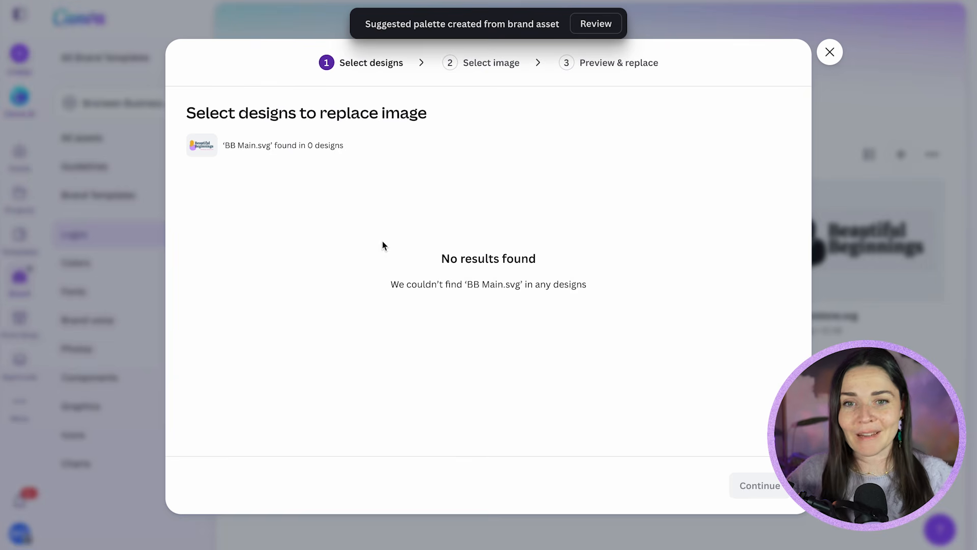
{"action": "left_click", "coordinate": [829, 52]}
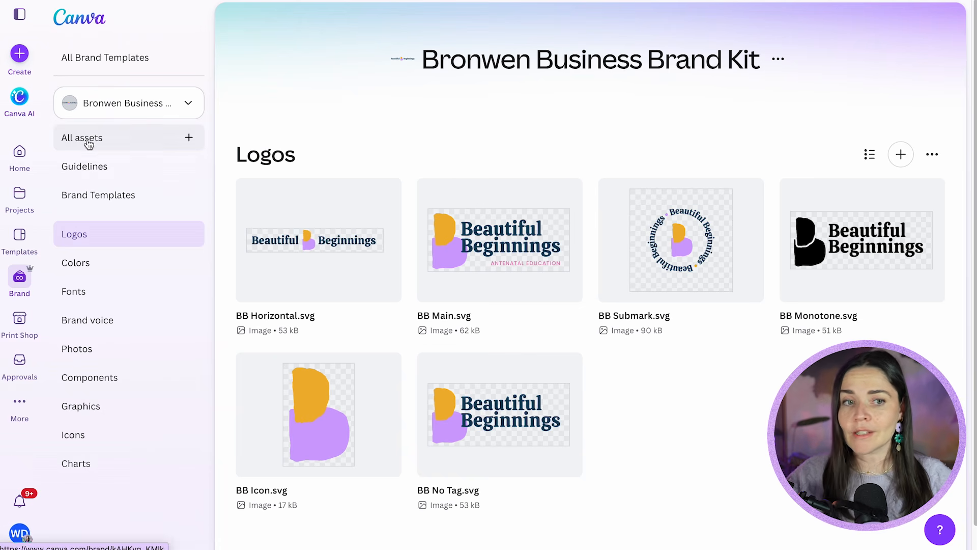
Step: Return to the Brand Kit's asset overview and review the suggested palettes in the Colors category
{"action": "left_click", "coordinate": [109, 140]}
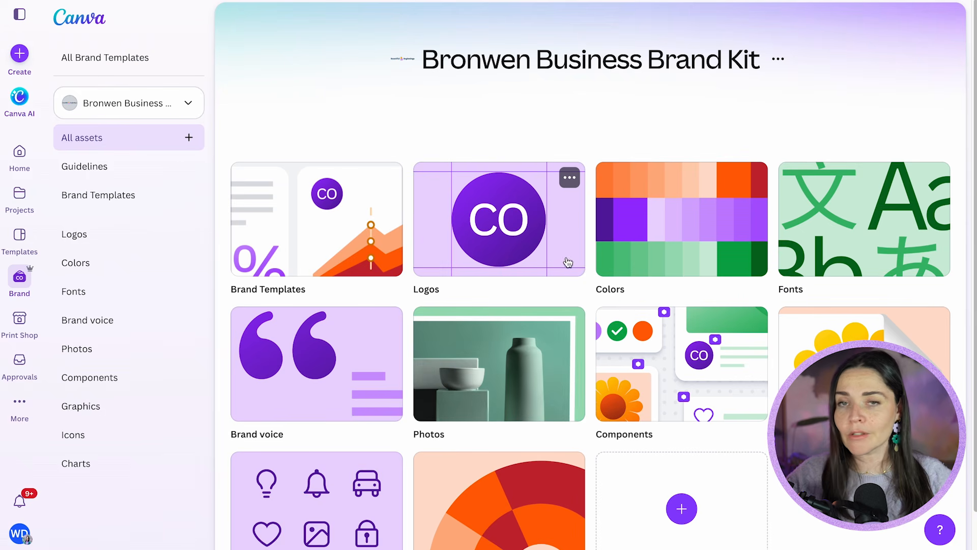
{"action": "left_click", "coordinate": [101, 269]}
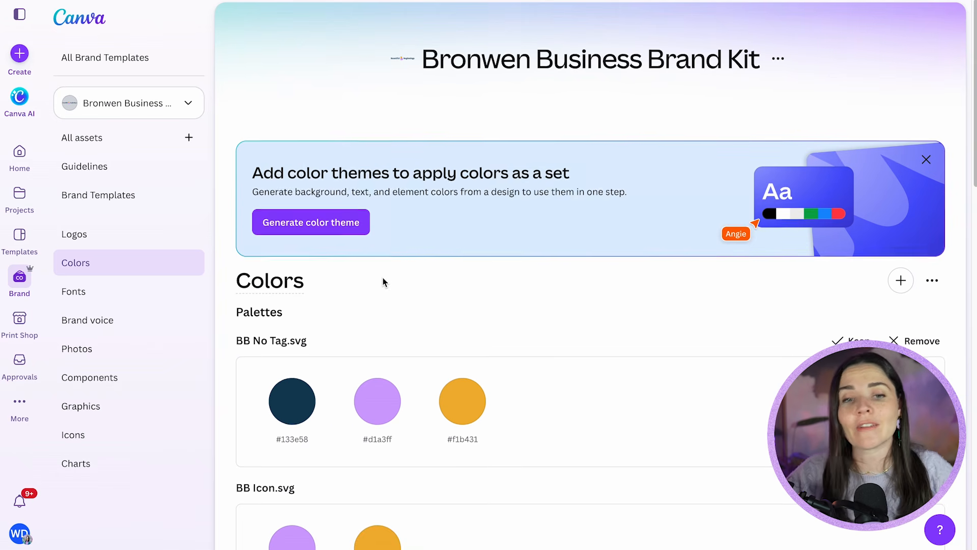
{"action": "scroll", "coordinate": [383, 282], "scroll_direction": "down", "scroll_amount": 20}
{"action": "scroll", "coordinate": [407, 211], "scroll_direction": "down", "scroll_amount": 1}
{"action": "scroll", "coordinate": [387, 211], "scroll_direction": "up", "scroll_amount": 20}
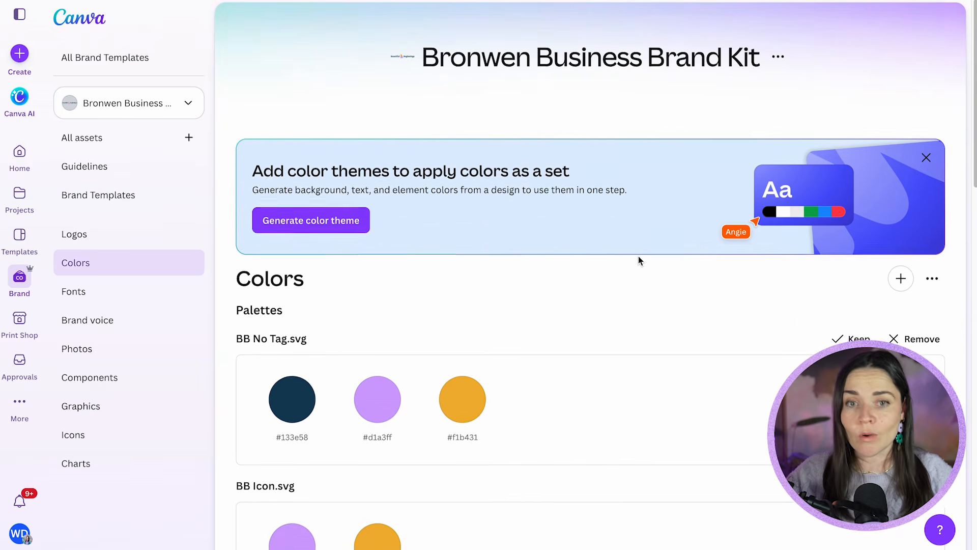
Step: Remove the suggested palettes from the icon, monotone, submark, horizontal and no-tag logos, leaving only the BB Main.svg palette
{"action": "scroll", "coordinate": [638, 257], "scroll_direction": "down", "scroll_amount": 3}
{"action": "scroll", "coordinate": [560, 229], "scroll_direction": "down", "scroll_amount": 1}
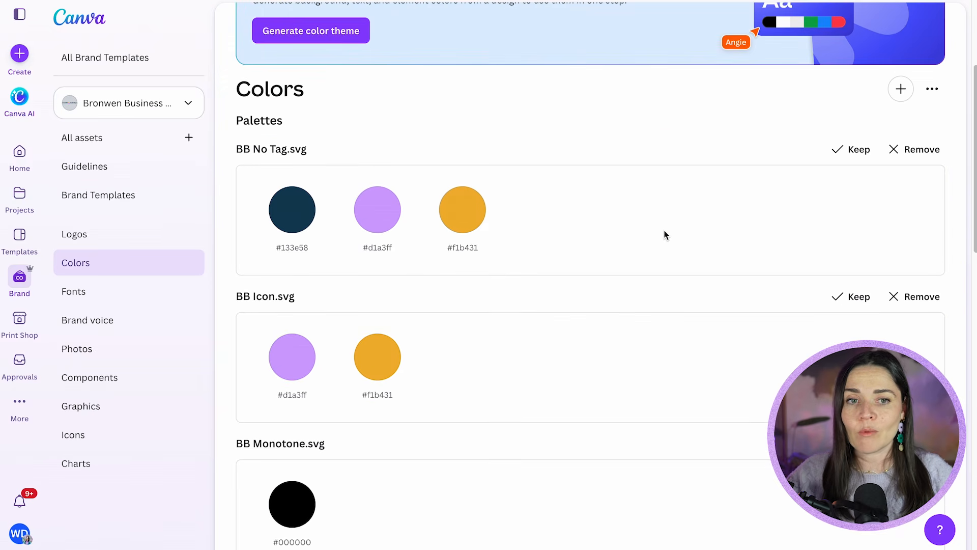
{"action": "scroll", "coordinate": [814, 239], "scroll_direction": "down", "scroll_amount": 1}
{"action": "left_click", "coordinate": [922, 236]}
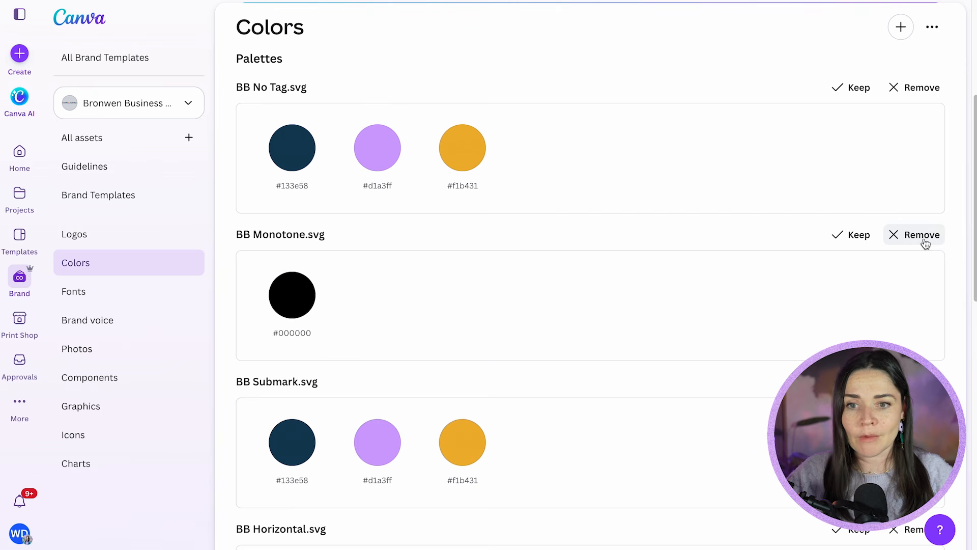
{"action": "left_click", "coordinate": [922, 235]}
{"action": "left_click", "coordinate": [922, 236]}
{"action": "left_click", "coordinate": [921, 235]}
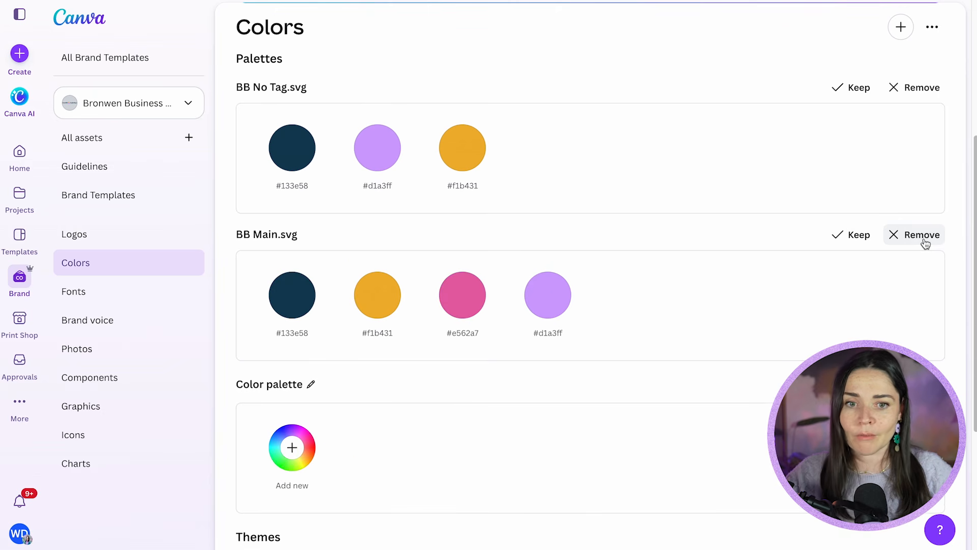
{"action": "left_click", "coordinate": [918, 88]}
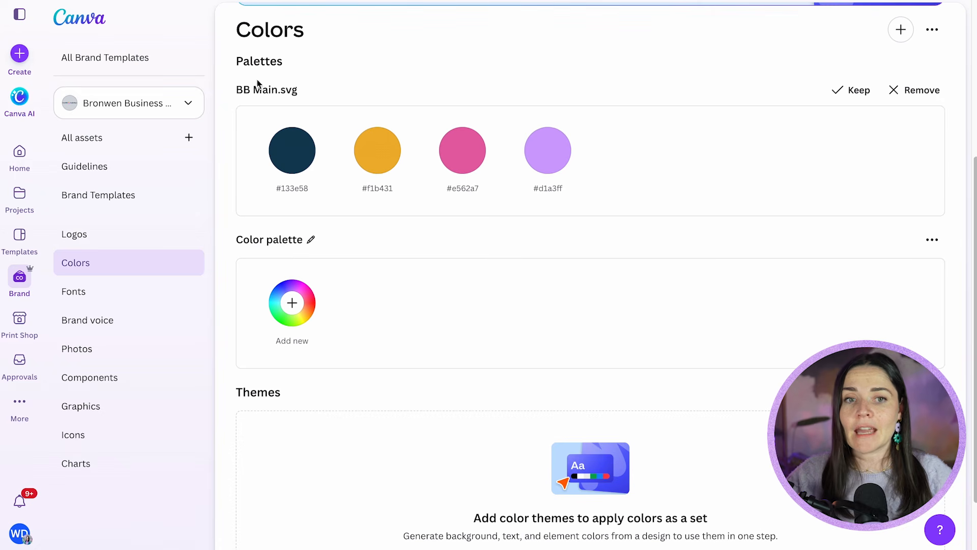
Step: Keep the suggested palette from BB Main.svg and rename it "Main Brand Colours"
{"action": "left_click", "coordinate": [852, 92]}
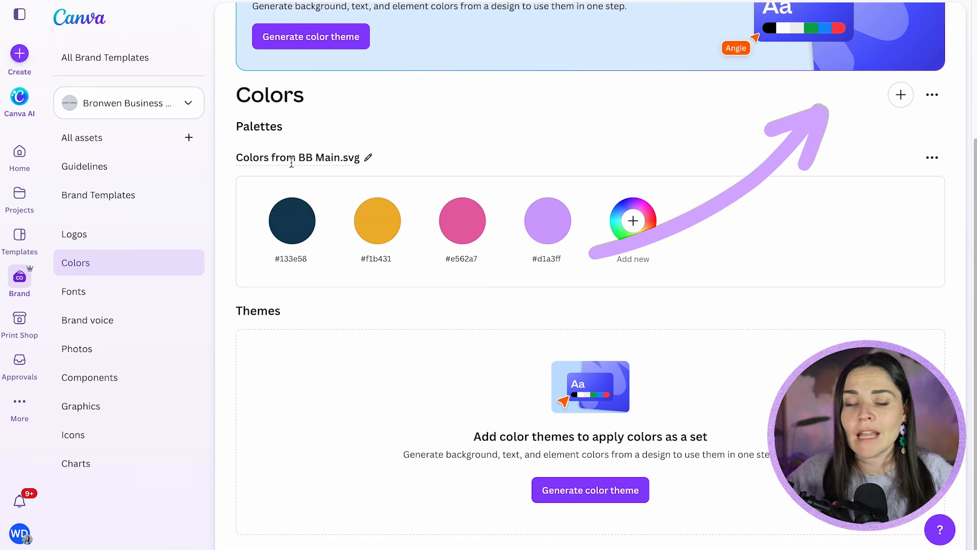
{"action": "left_click", "coordinate": [344, 152]}
{"action": "type", "text": "Main Brand Colours"}
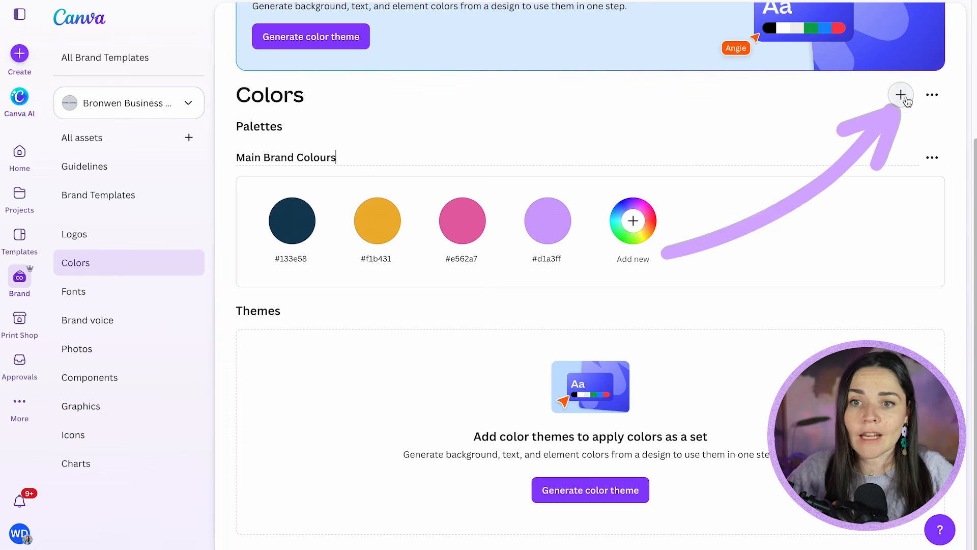
Step: Add a second, empty colour palette to the Brand Kit and name it "Accent Brand Colours"
{"action": "left_click", "coordinate": [901, 94]}
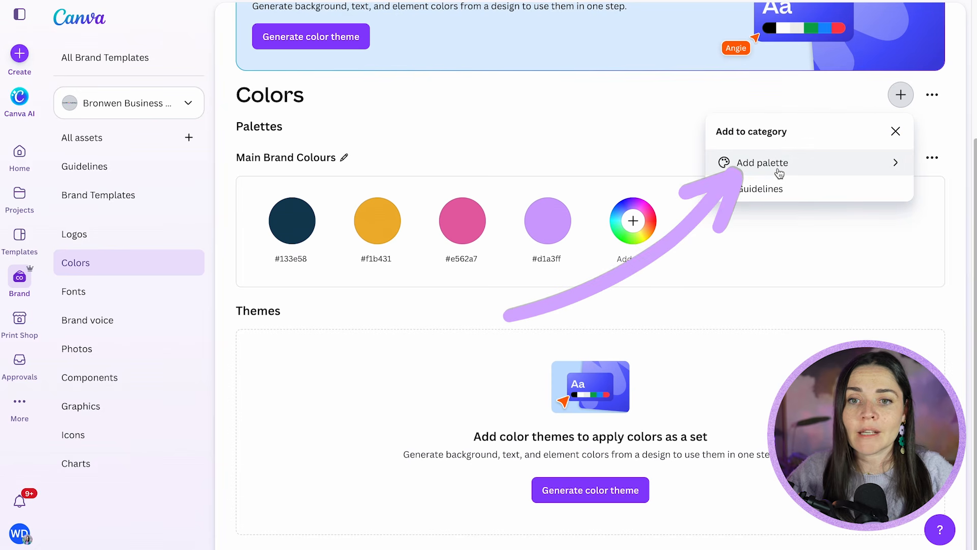
{"action": "left_click", "coordinate": [748, 170]}
{"action": "left_click", "coordinate": [781, 209]}
{"action": "left_click", "coordinate": [312, 309]}
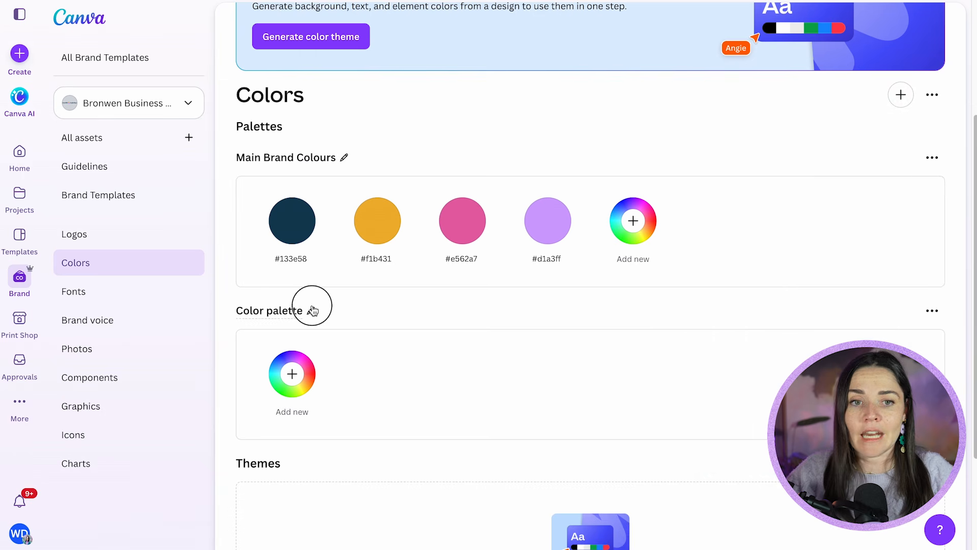
{"action": "type", "text": "Acc"}
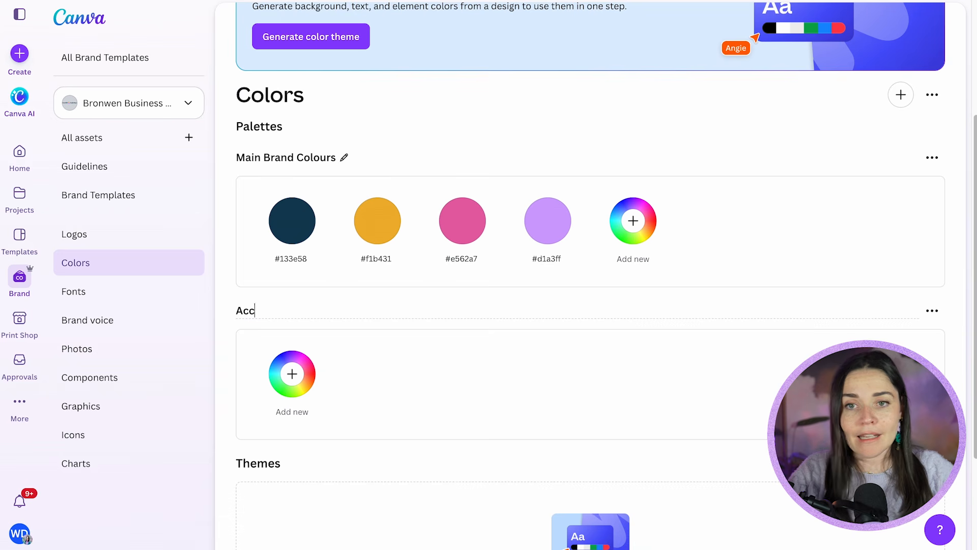
{"action": "type", "text": "ent Brand Co"}
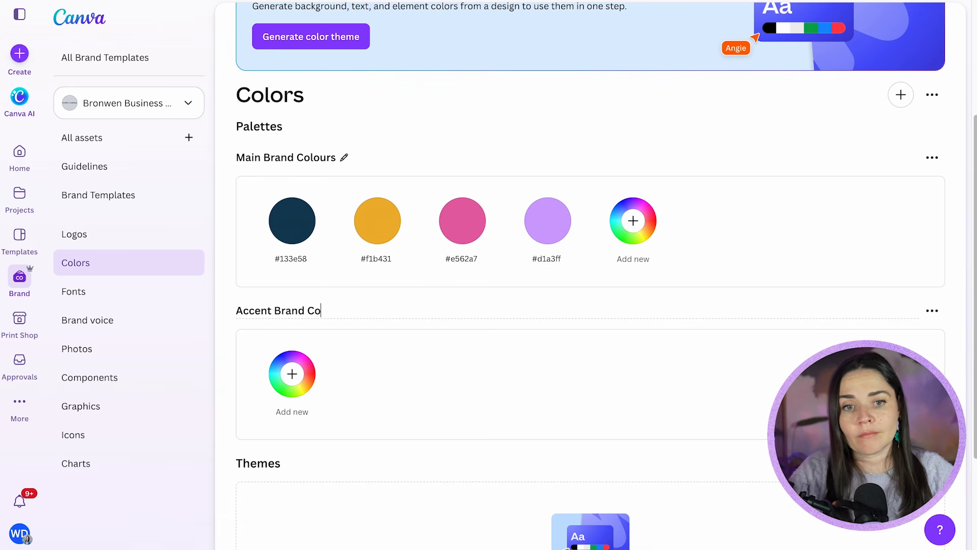
{"action": "type", "text": "lours"}
{"action": "key", "text": "Return"}
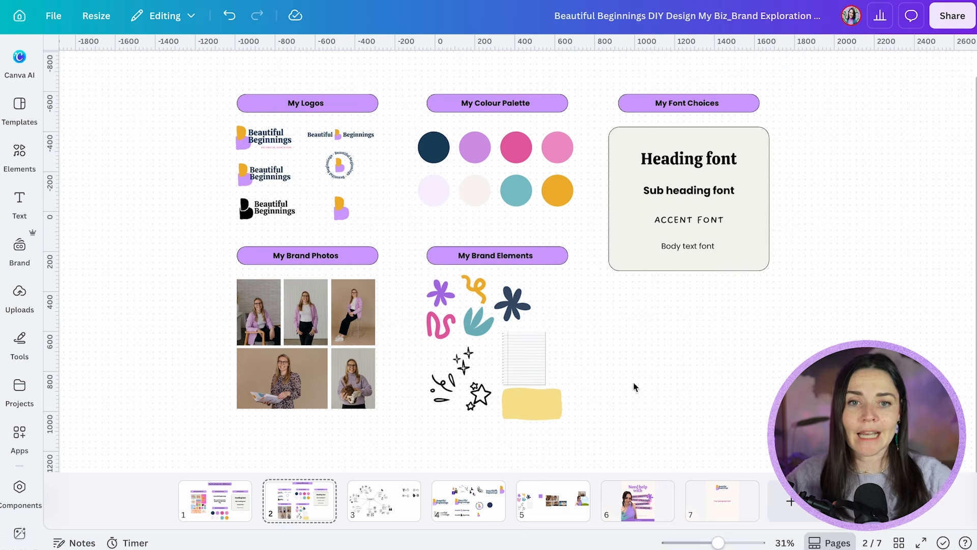
Step: Examine the swatches under My Colour Palette on page 2 of the Beautiful Beginnings brand exploration whiteboard
{"action": "scroll", "coordinate": [509, 145], "scroll_direction": "up", "scroll_amount": 5}
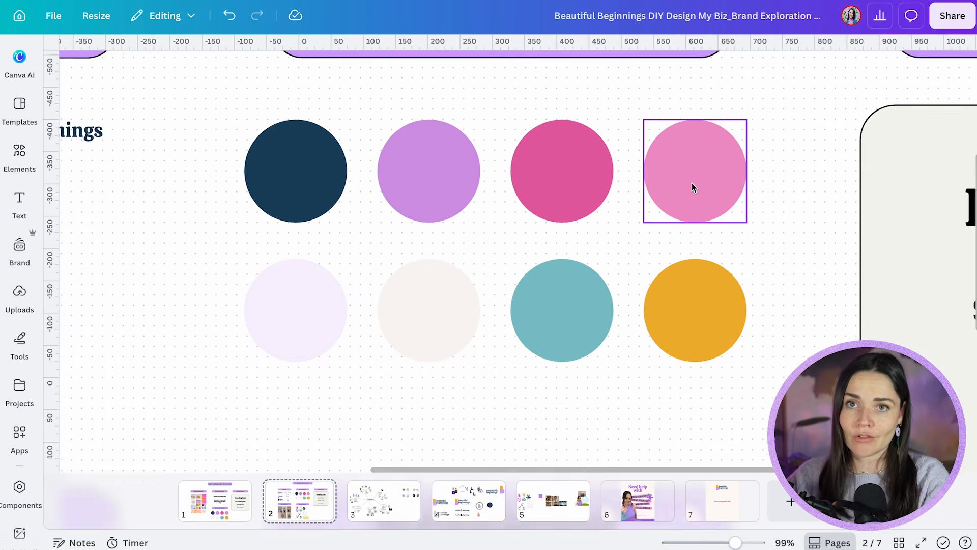
{"action": "scroll", "coordinate": [694, 184], "scroll_direction": "up", "scroll_amount": 1}
{"action": "scroll", "coordinate": [694, 184], "scroll_direction": "right", "scroll_amount": 1}
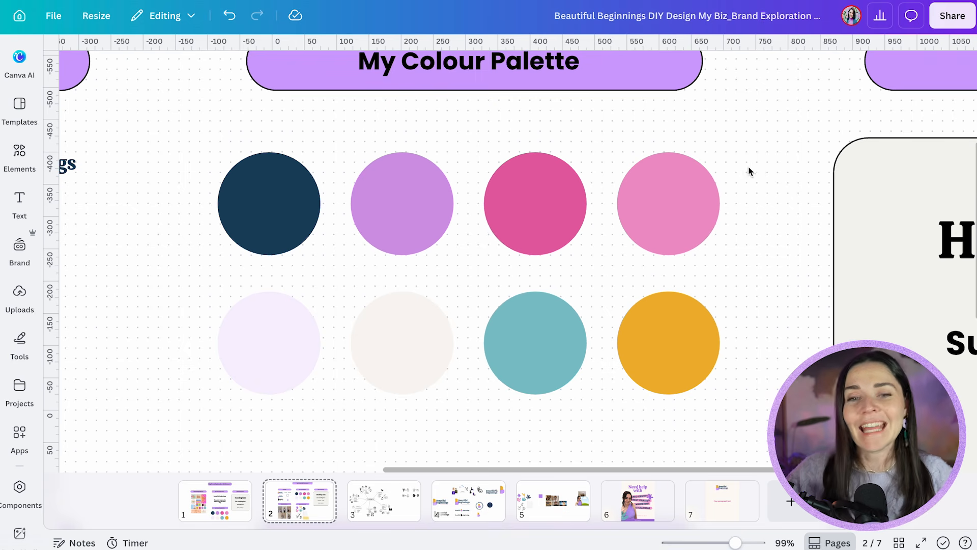
Step: Copy the hex code #81C3C9 from the teal circle under My Colour Palette on the brand exploration whiteboard
{"action": "scroll", "coordinate": [751, 175], "scroll_direction": "down", "scroll_amount": 1}
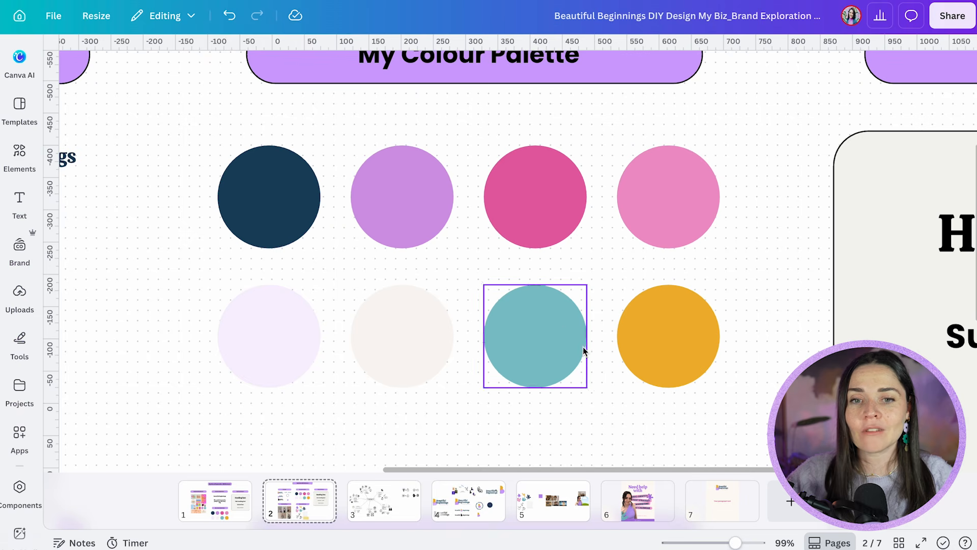
{"action": "left_click", "coordinate": [530, 323]}
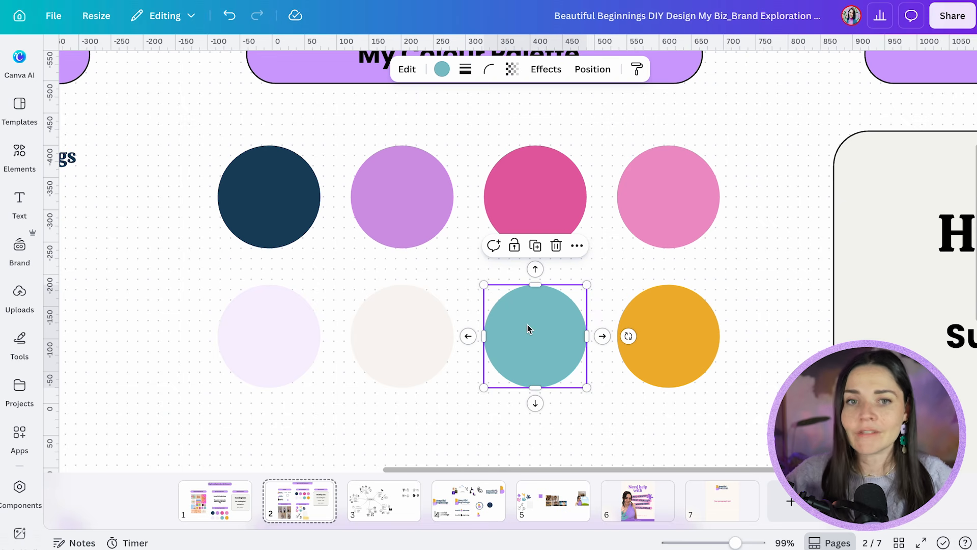
{"action": "left_click", "coordinate": [442, 70]}
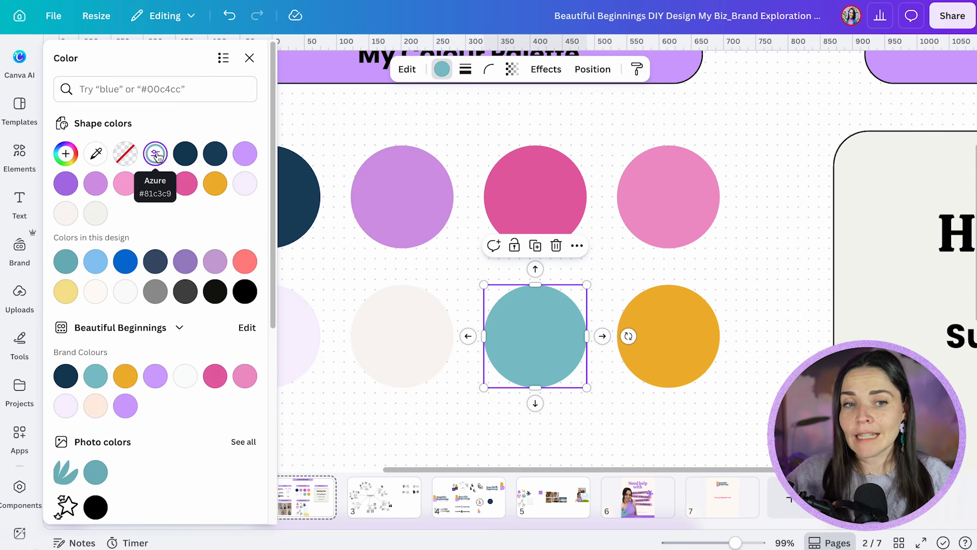
{"action": "left_click", "coordinate": [155, 153]}
{"action": "left_click_drag", "start_coordinate": [153, 326], "coordinate": [87, 326]}
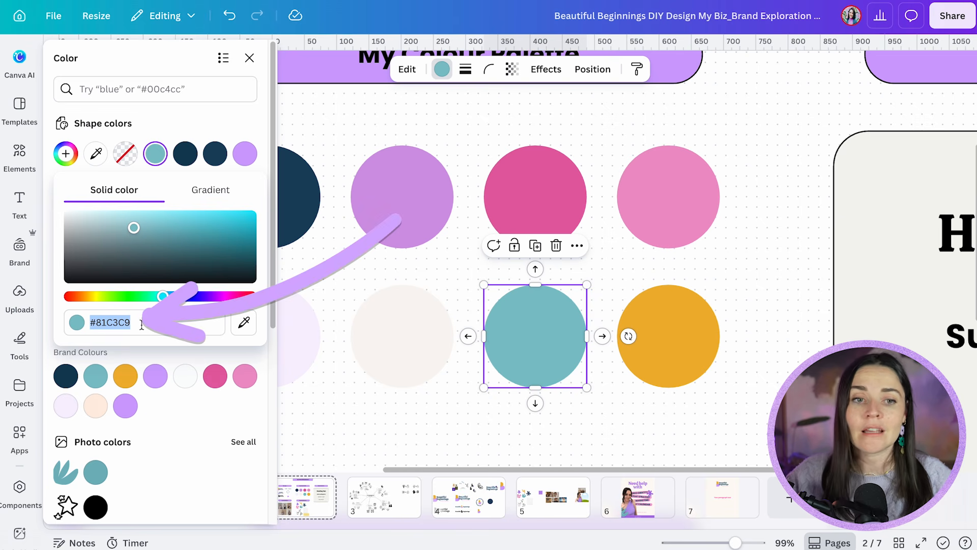
{"action": "right_click", "coordinate": [110, 328]}
{"action": "left_click", "coordinate": [128, 269]}
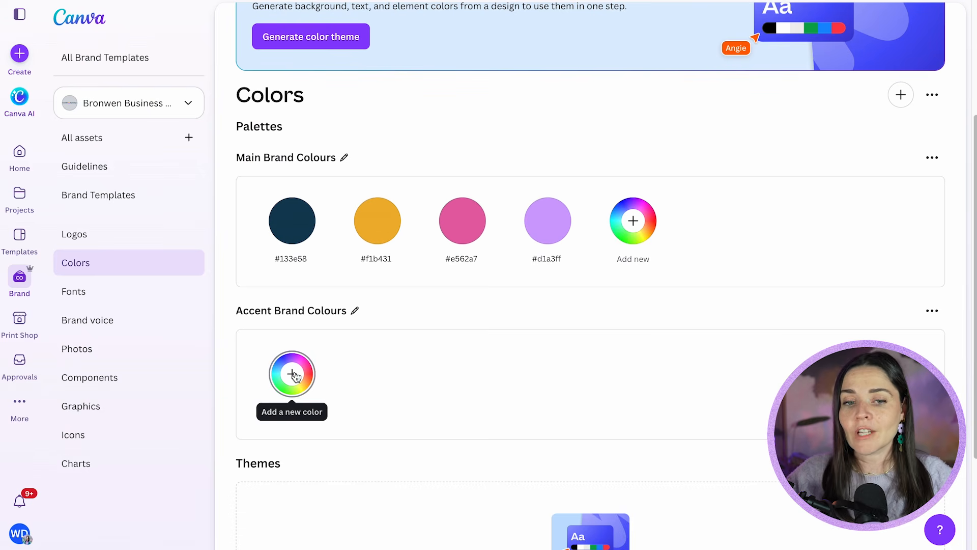
Step: Add #81C3C9 as a solid colour to the Brand Kit's Accent Brand Colours palette
{"action": "left_click", "coordinate": [293, 374]}
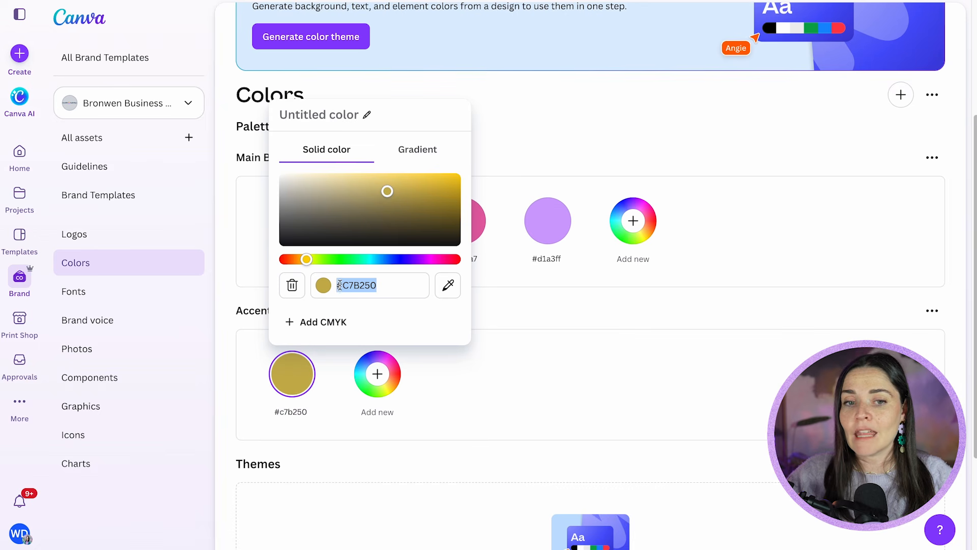
{"action": "key", "text": "ctrl+v"}
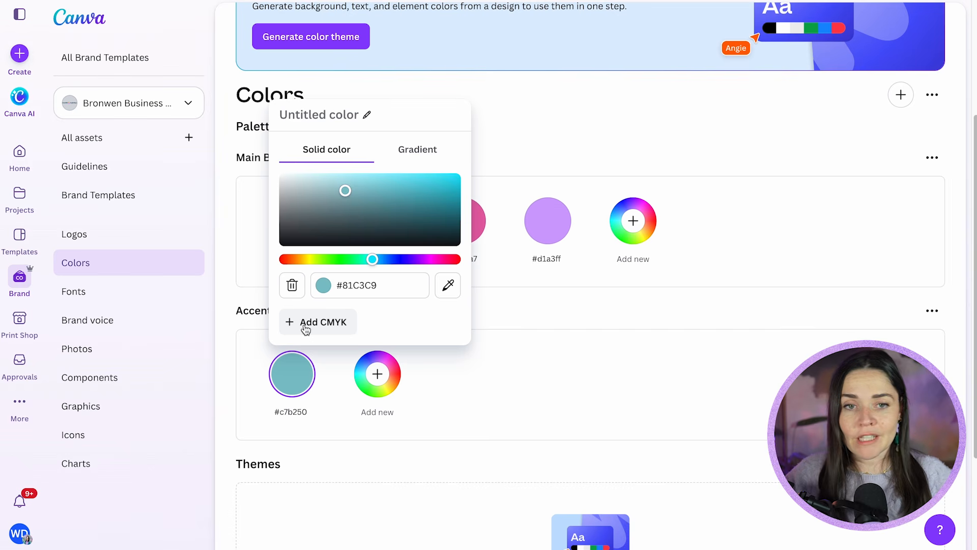
{"action": "left_click", "coordinate": [422, 154]}
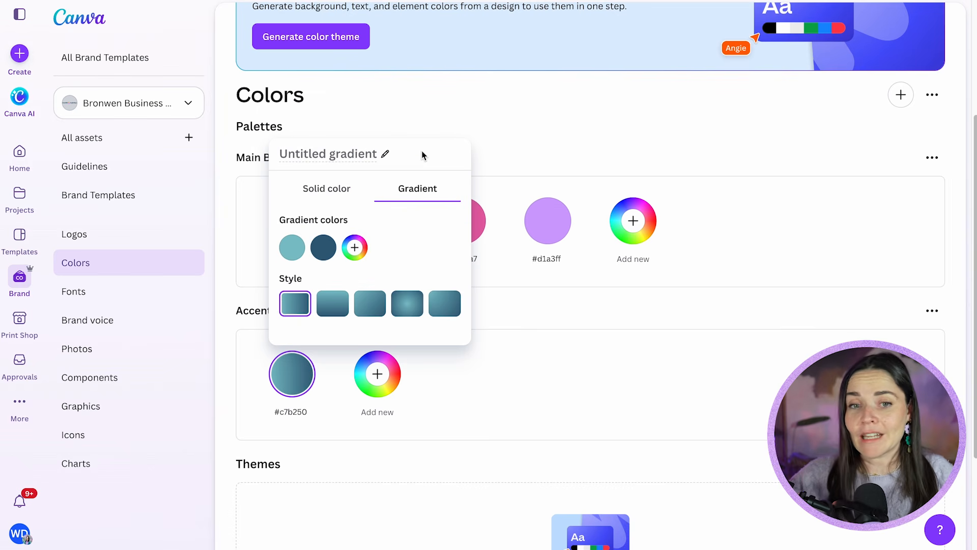
{"action": "left_click", "coordinate": [324, 187]}
{"action": "left_click", "coordinate": [505, 406]}
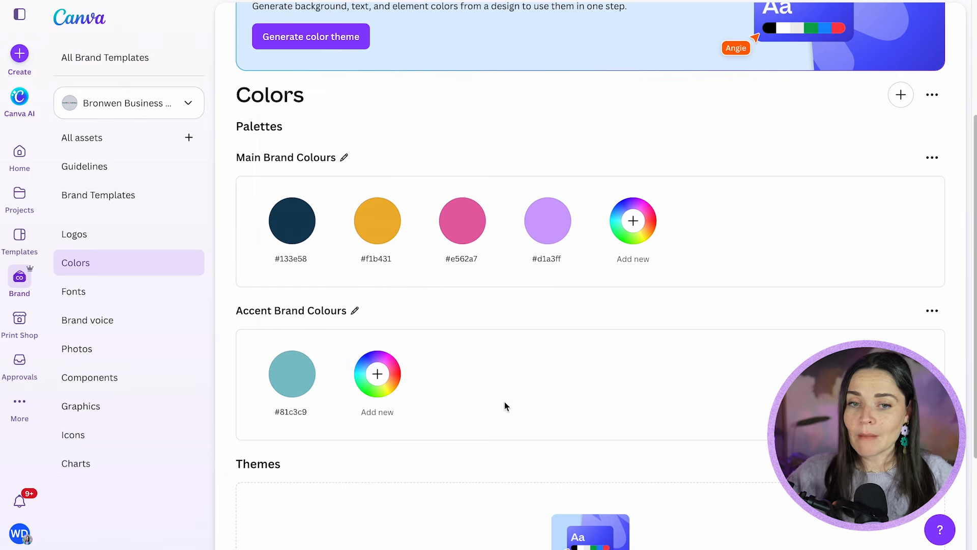
Step: Add the whiteboard's cream circle colour, #FBF6F3, to the Accent Brand Colours palette
{"action": "left_click", "coordinate": [377, 374]}
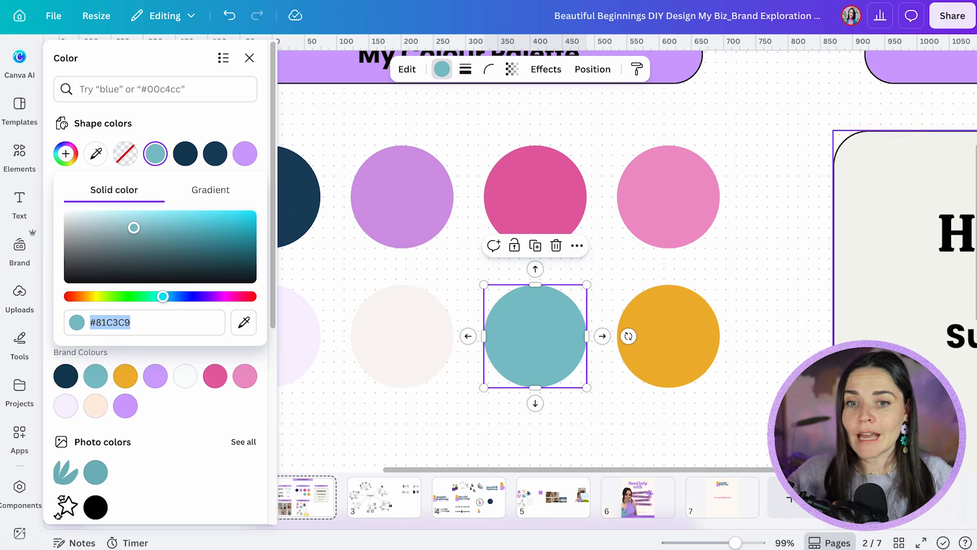
{"action": "left_click", "coordinate": [628, 336]}
{"action": "left_click", "coordinate": [415, 344]}
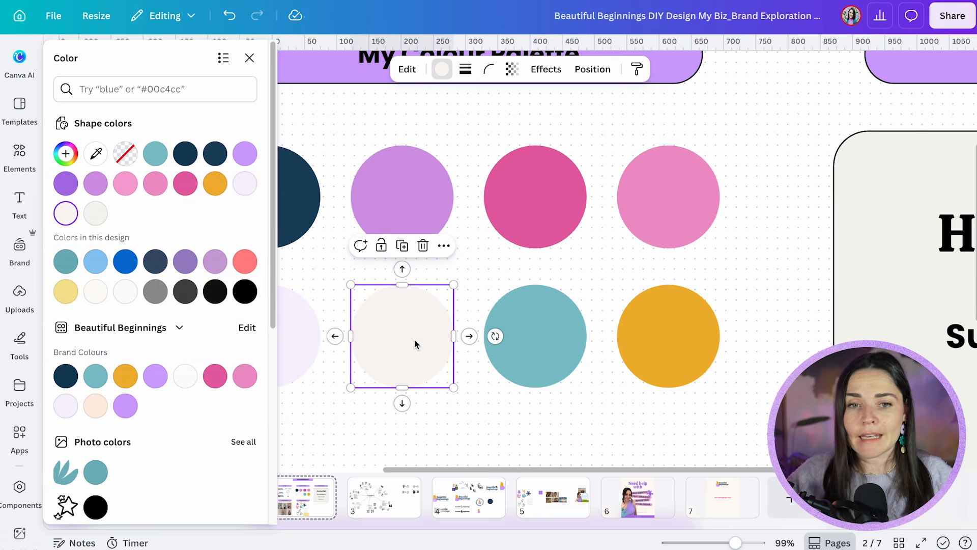
{"action": "left_click", "coordinate": [441, 69]}
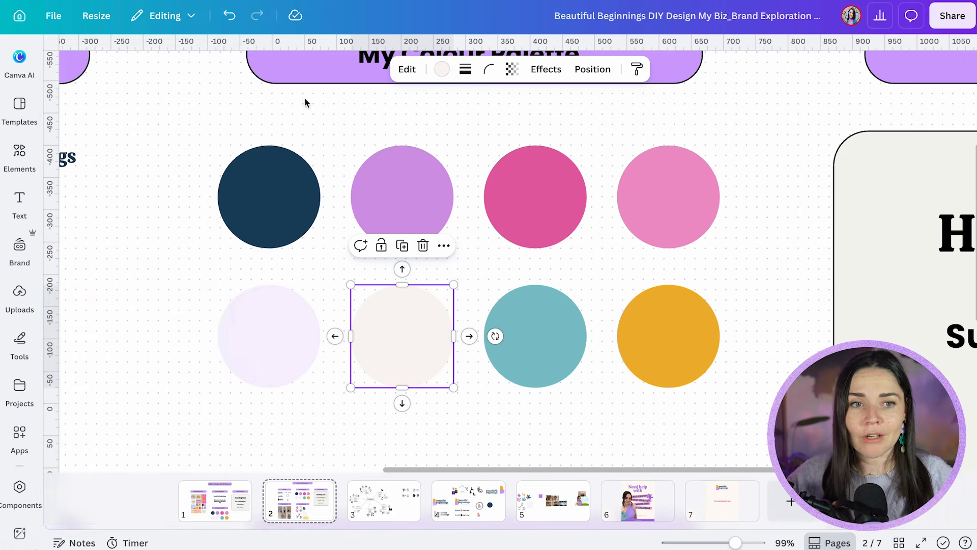
{"action": "left_click", "coordinate": [441, 69]}
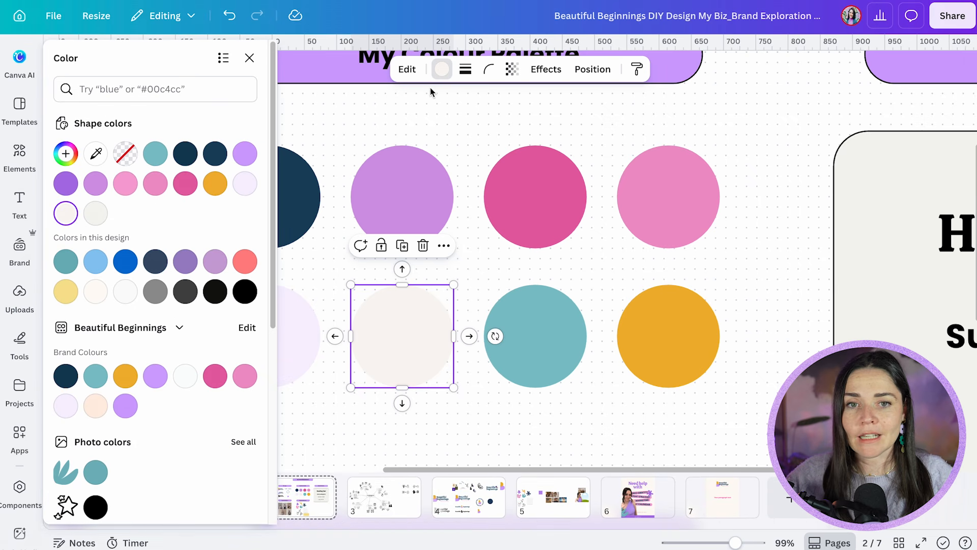
{"action": "left_click", "coordinate": [67, 216]}
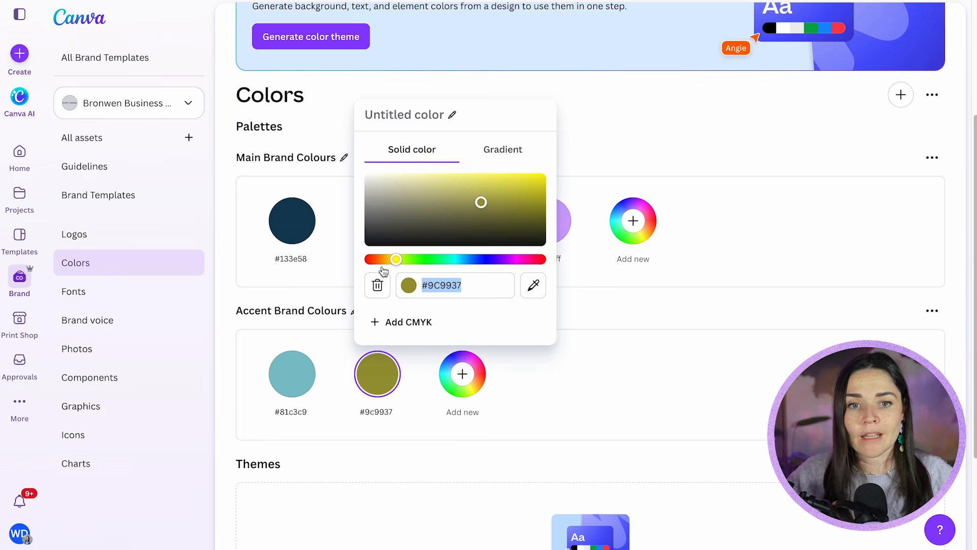
{"action": "key", "text": "ctrl+v"}
{"action": "left_click", "coordinate": [573, 409]}
Step: Add the whiteboard's pale lilac circle colour, #F8F1FF, to the Accent Brand Colours palette
{"action": "left_click", "coordinate": [462, 374]}
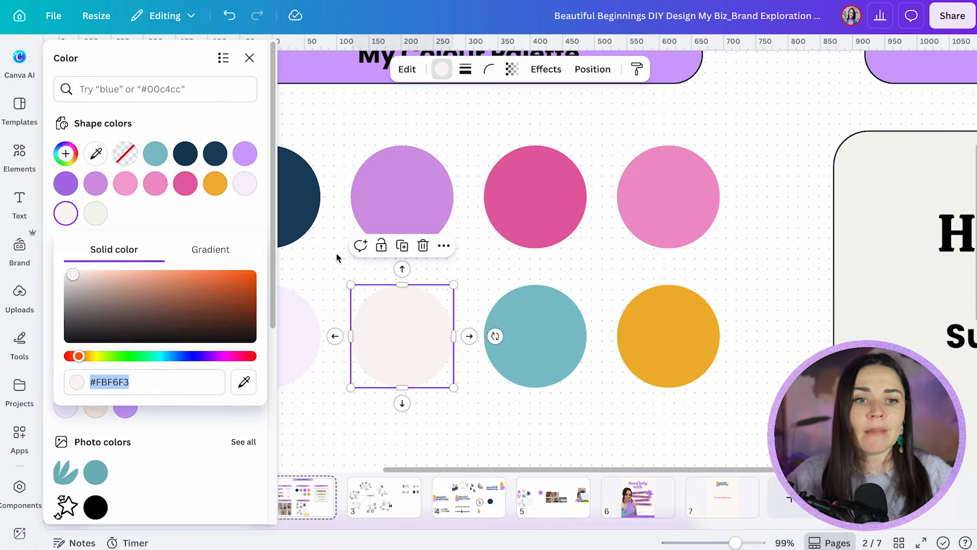
{"action": "left_click", "coordinate": [312, 340]}
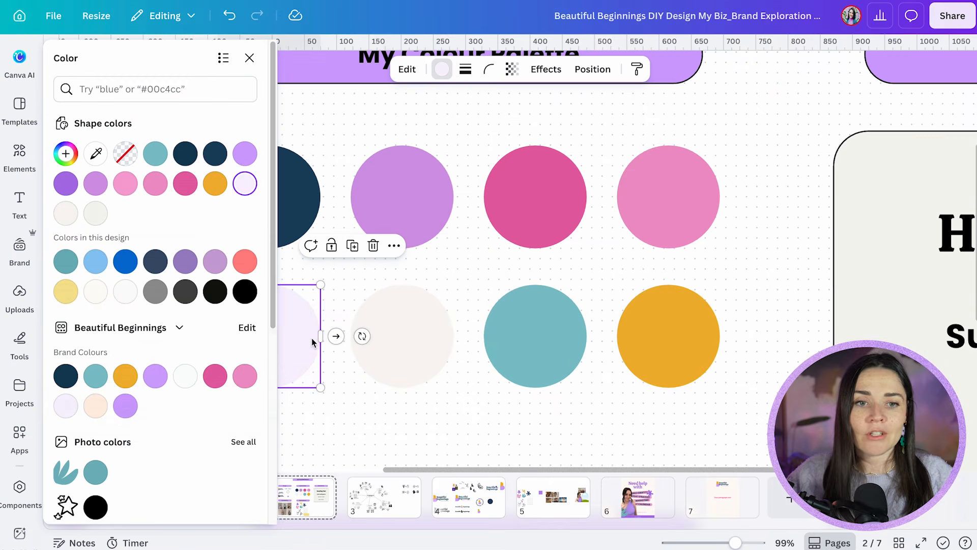
{"action": "left_click", "coordinate": [245, 184]}
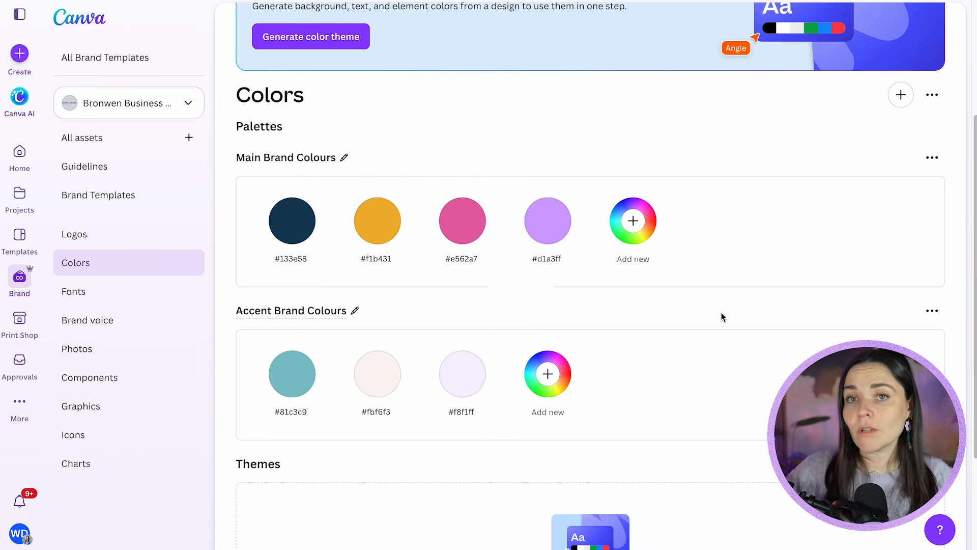
Step: Rename the four Main Brand Colours swatches Navy, Yellow, Pink and Lilac, in order
{"action": "left_click", "coordinate": [290, 260]}
{"action": "type", "text": "Navy"}
{"action": "left_click", "coordinate": [372, 257]}
{"action": "type", "text": "Yellow"}
{"action": "left_click", "coordinate": [471, 257]}
{"action": "type", "text": "L"}
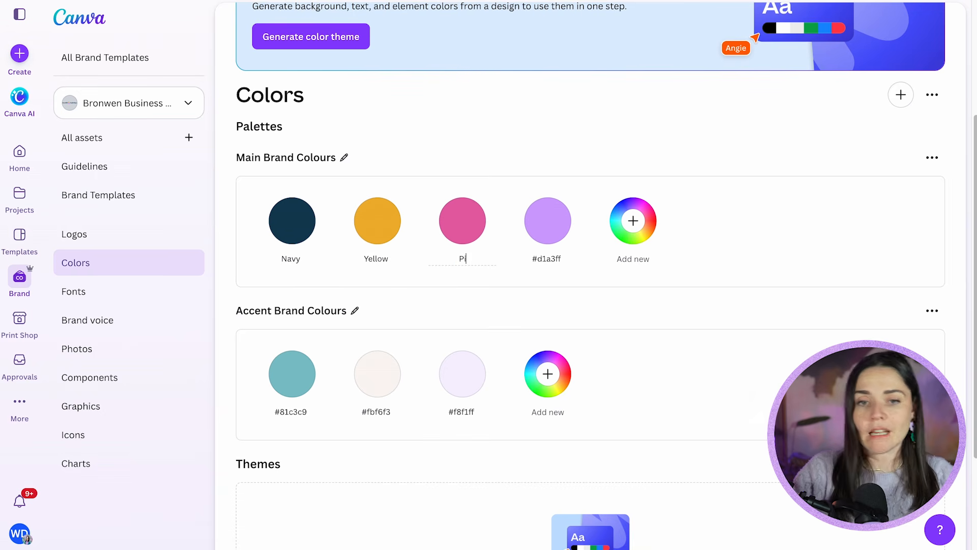
{"action": "left_click", "coordinate": [552, 259]}
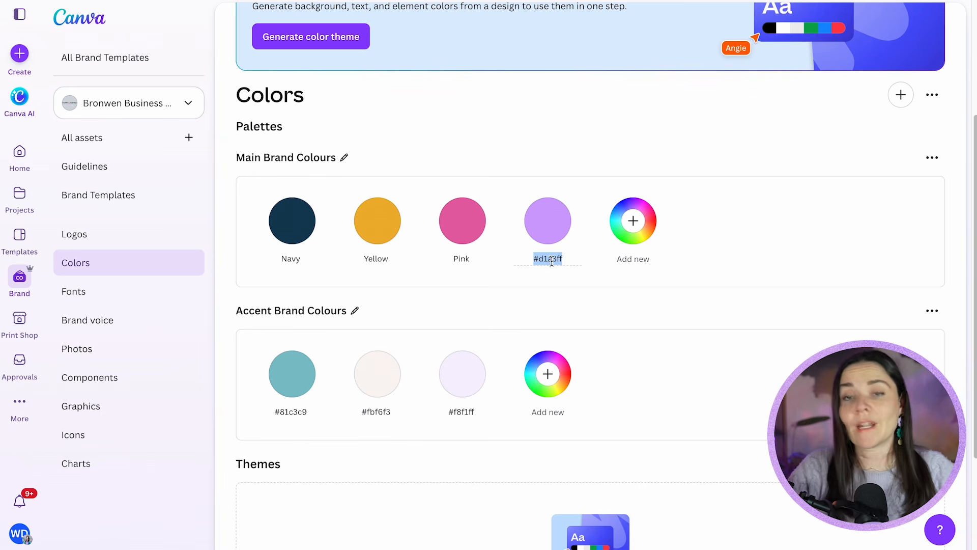
{"action": "type", "text": "Lilac"}
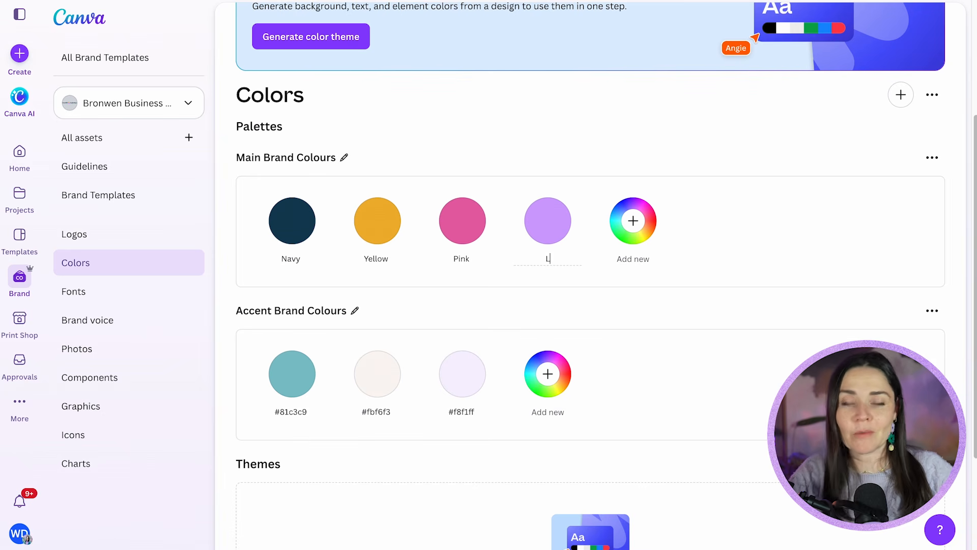
{"action": "key", "text": "Return"}
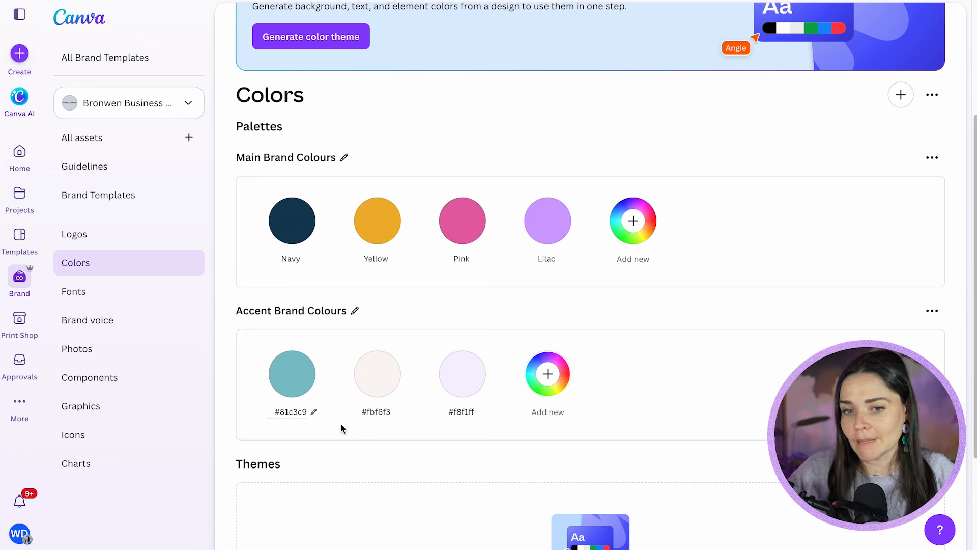
{"action": "scroll", "coordinate": [665, 321], "scroll_direction": "down", "scroll_amount": 3}
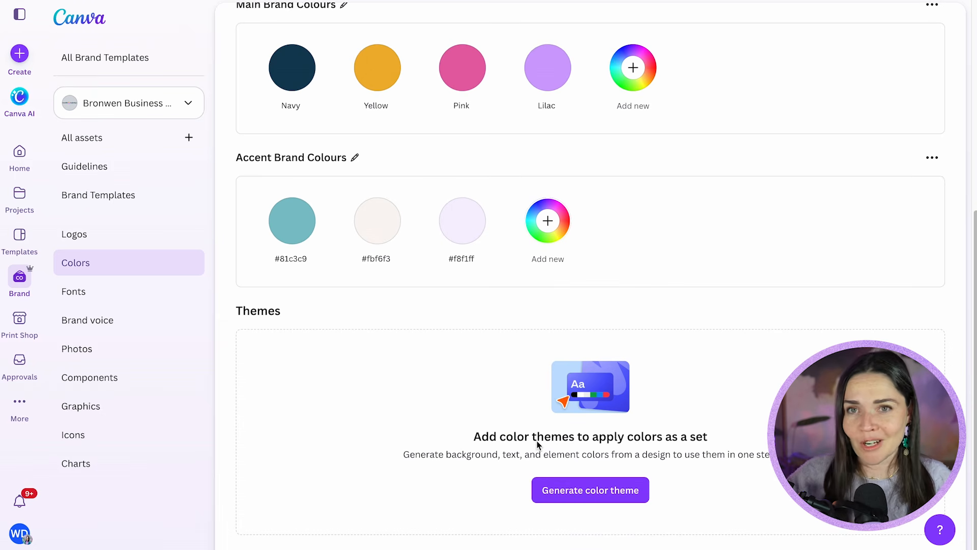
{"action": "scroll", "coordinate": [537, 444], "scroll_direction": "up", "scroll_amount": 2}
{"action": "scroll", "coordinate": [538, 444], "scroll_direction": "down", "scroll_amount": 2}
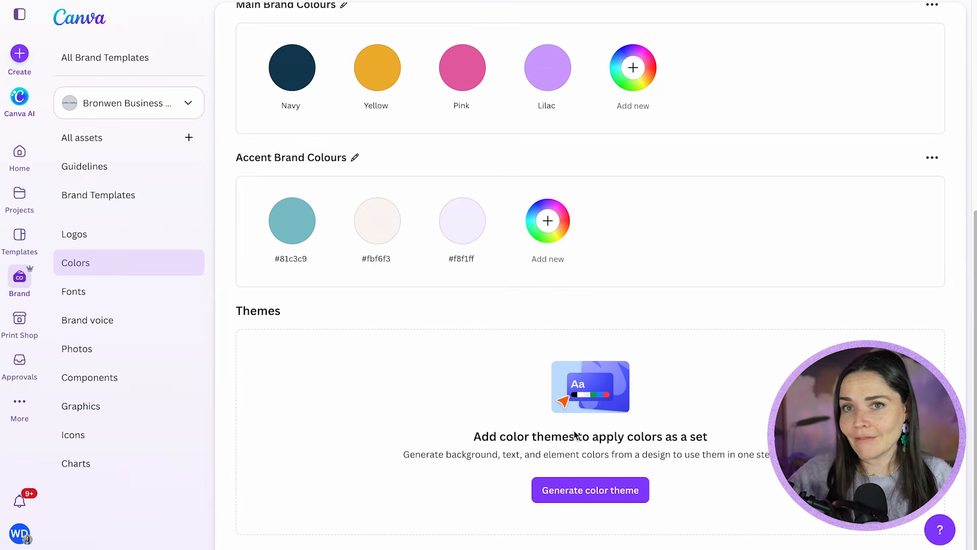
{"action": "scroll", "coordinate": [633, 394], "scroll_direction": "up", "scroll_amount": 6}
{"action": "scroll", "coordinate": [639, 377], "scroll_direction": "down", "scroll_amount": 4}
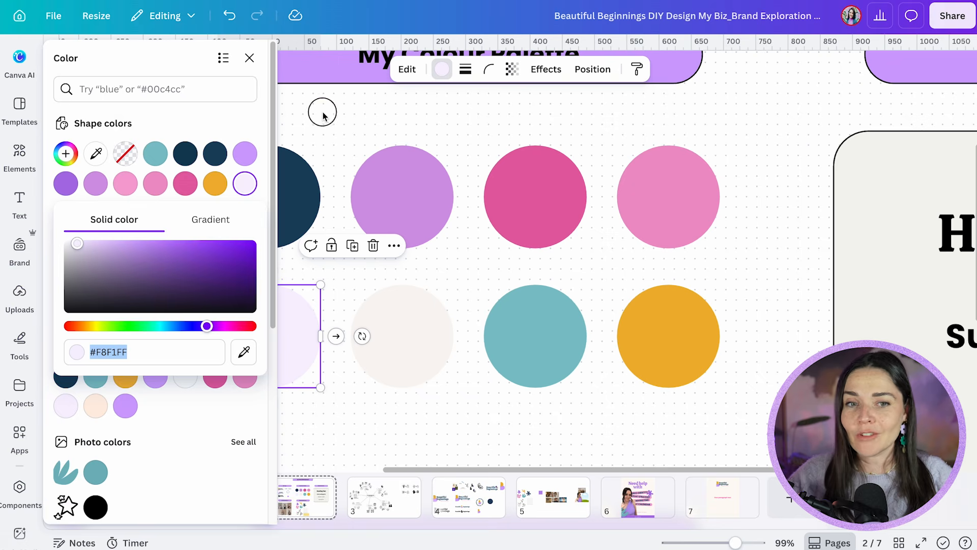
Step: Download all eight circles under My Colour Palette on the whiteboard as one SVG with a transparent background
{"action": "key", "text": "Escape"}
{"action": "left_click_drag", "start_coordinate": [189, 136], "coordinate": [742, 393]}
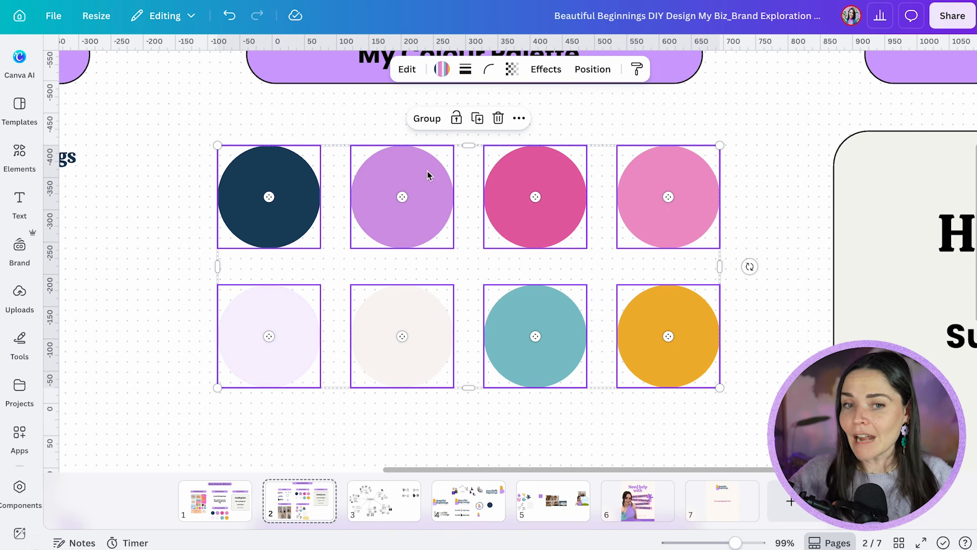
{"action": "left_click", "coordinate": [160, 162]}
{"action": "left_click_drag", "start_coordinate": [164, 120], "coordinate": [684, 356]}
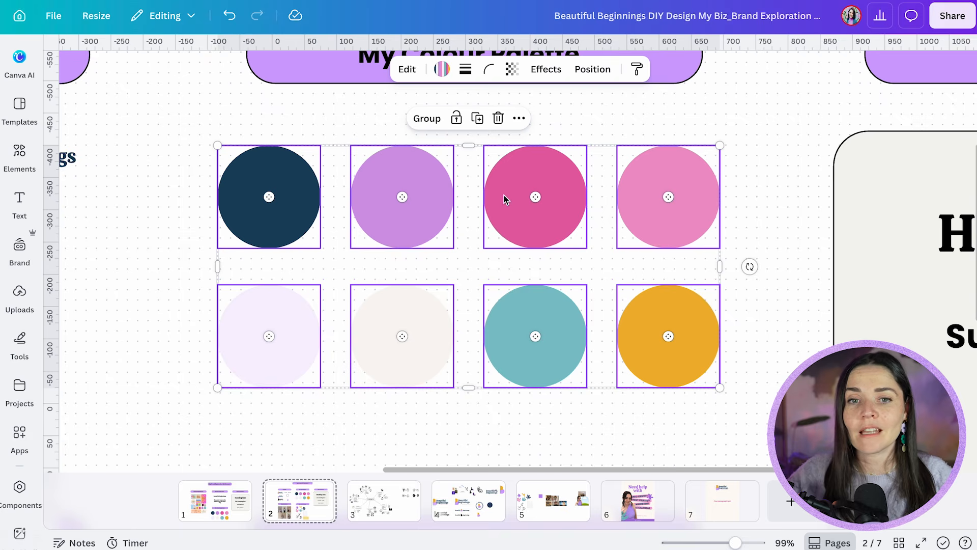
{"action": "right_click", "coordinate": [505, 193]}
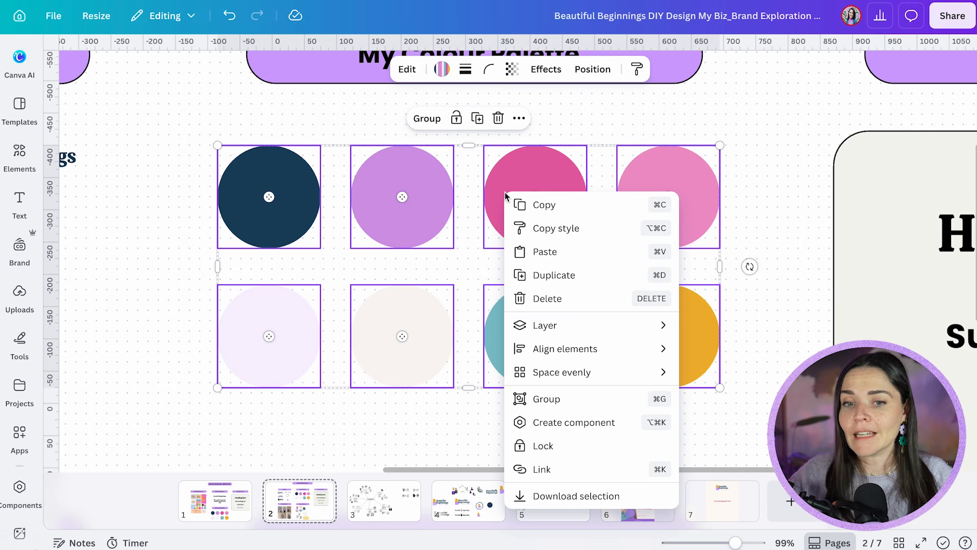
{"action": "left_click", "coordinate": [585, 496]}
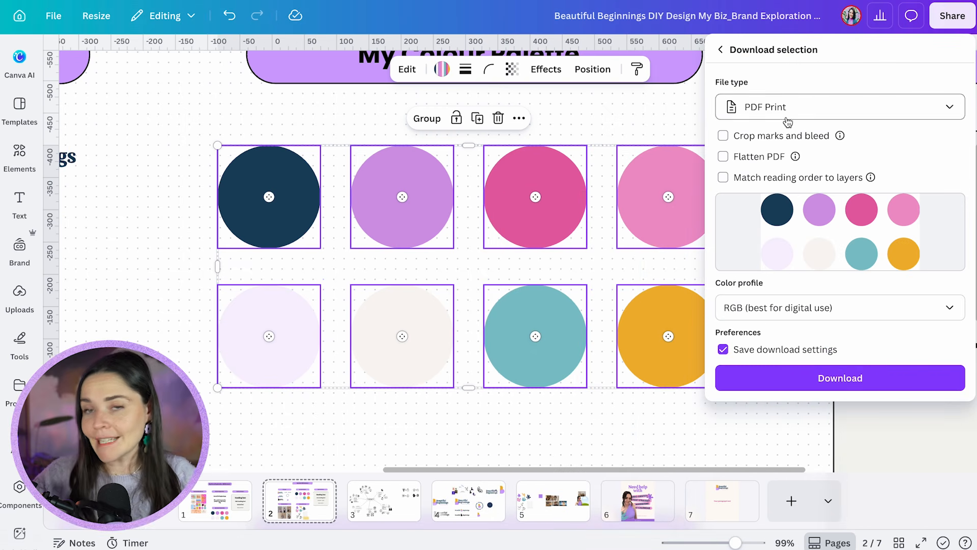
{"action": "left_click", "coordinate": [759, 99]}
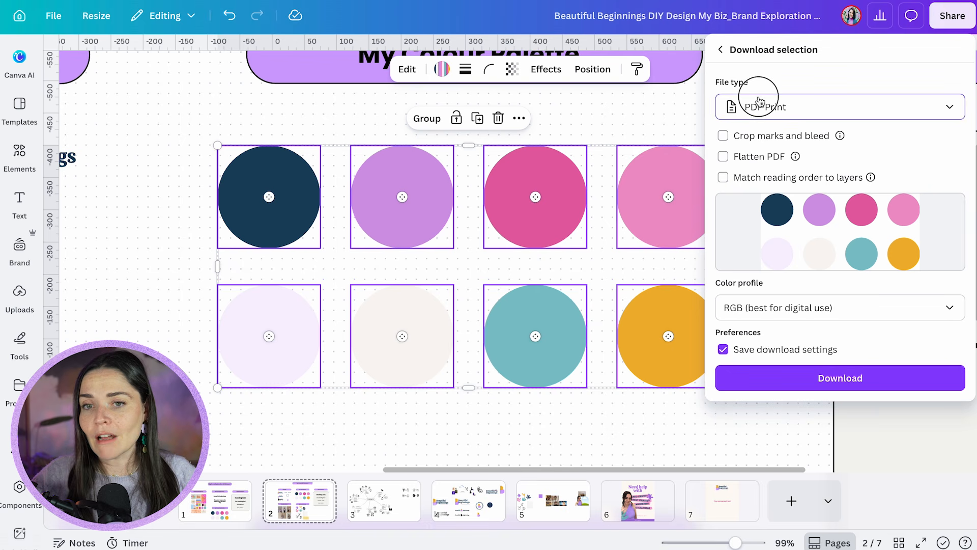
{"action": "left_click", "coordinate": [766, 292]}
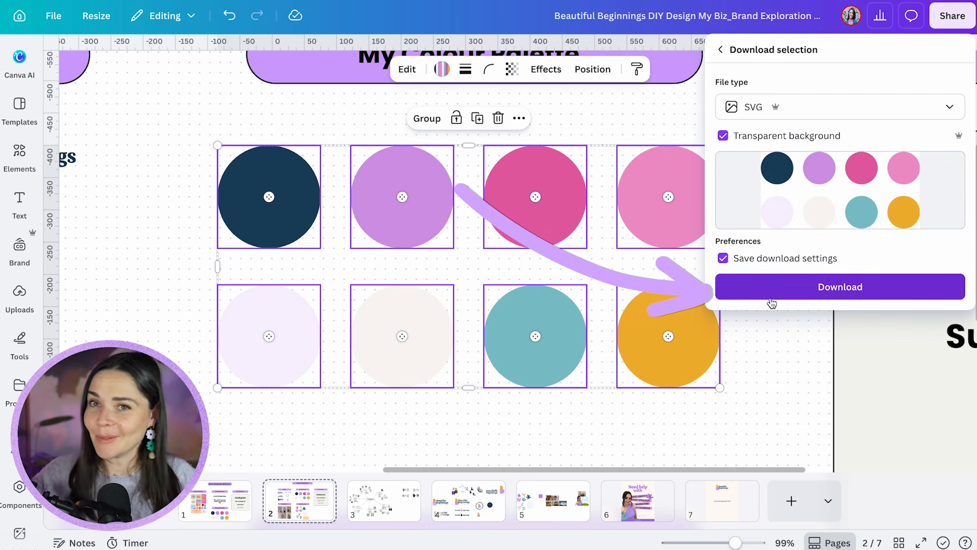
{"action": "left_click", "coordinate": [822, 286]}
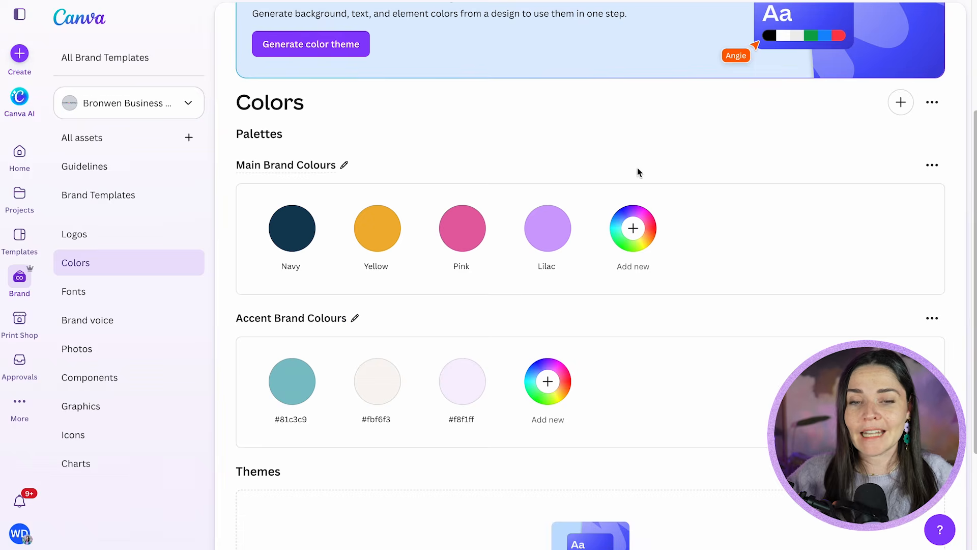
Step: Upload the downloaded SVG of the eight colour circles to the brand kit's Logos category, previewing the file before choosing it
{"action": "scroll", "coordinate": [656, 285], "scroll_direction": "up", "scroll_amount": 2}
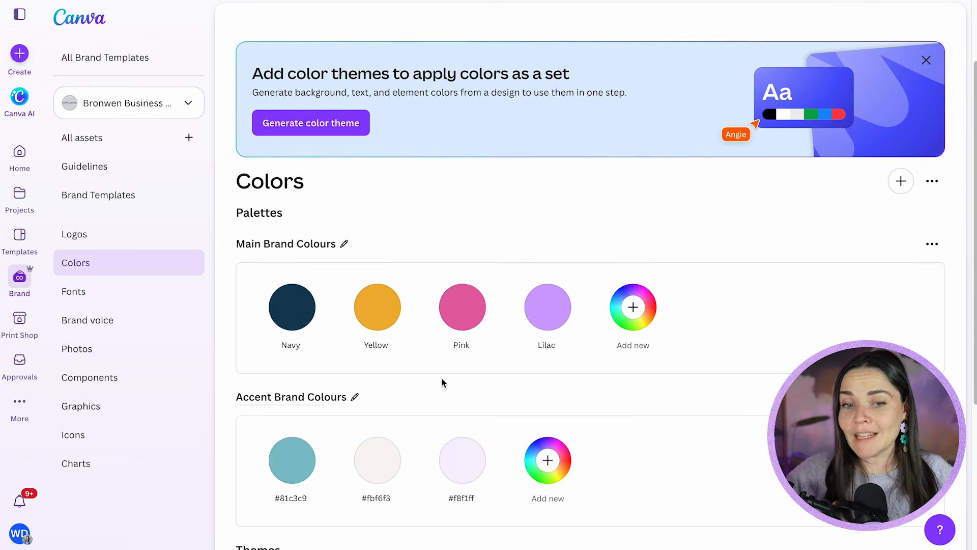
{"action": "left_click", "coordinate": [110, 239]}
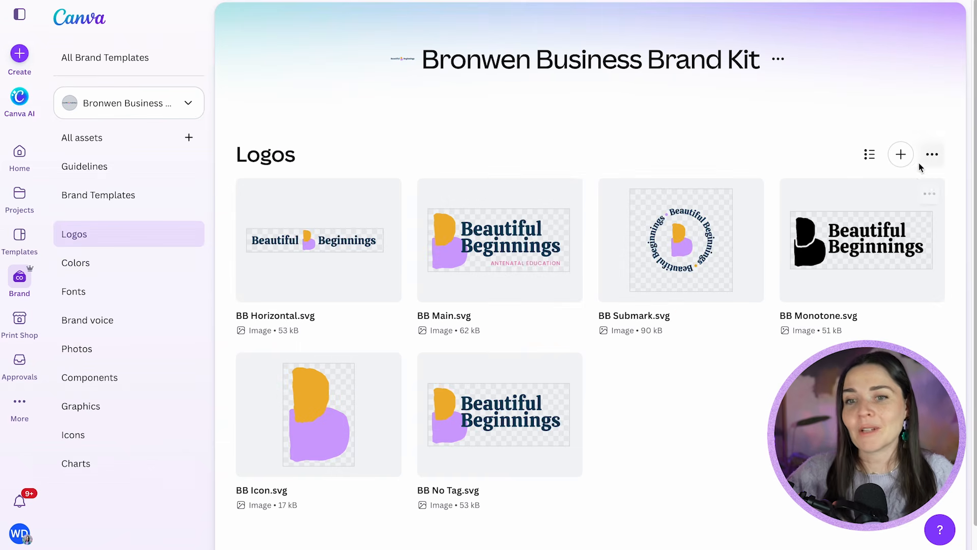
{"action": "left_click", "coordinate": [900, 154]}
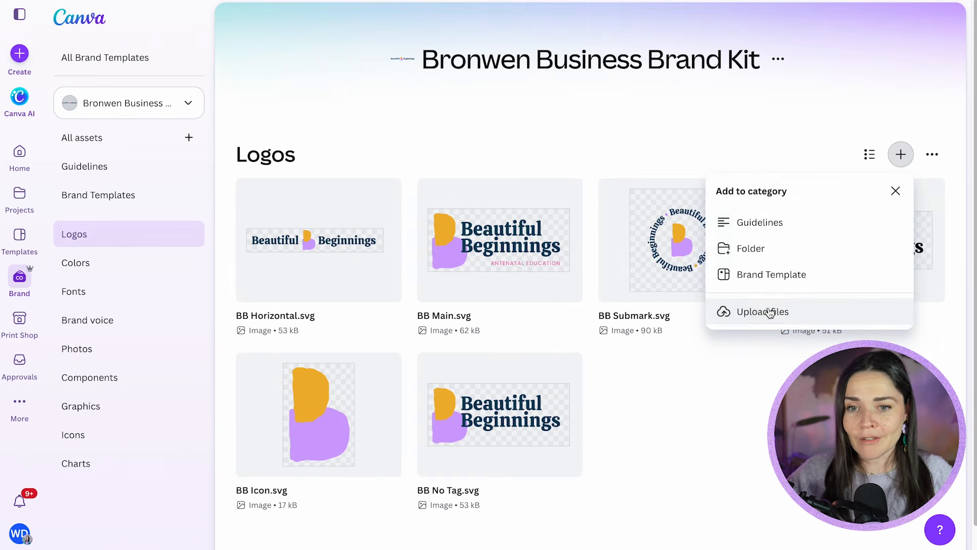
{"action": "left_click", "coordinate": [770, 313]}
{"action": "left_click", "coordinate": [410, 67]}
{"action": "key", "text": "space"}
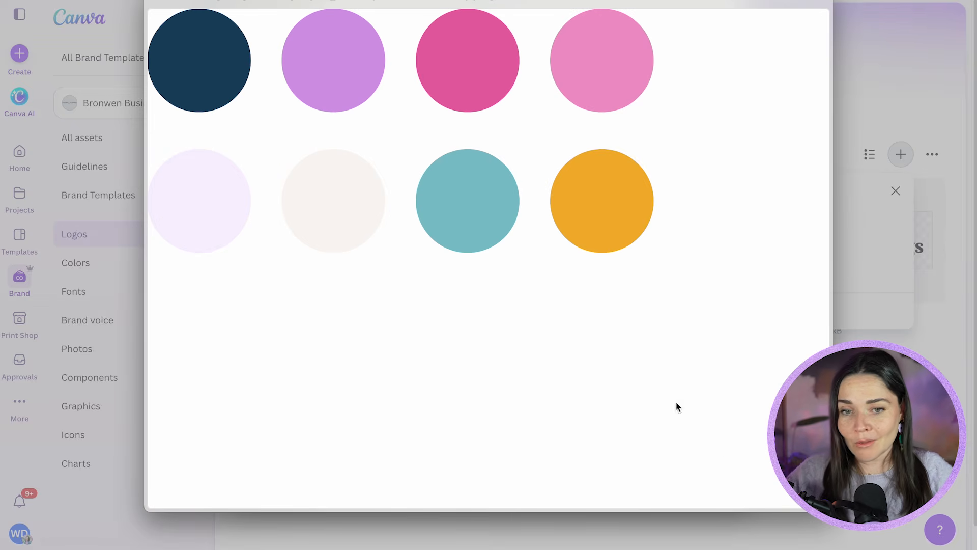
{"action": "key", "text": "space"}
{"action": "left_click", "coordinate": [711, 477]}
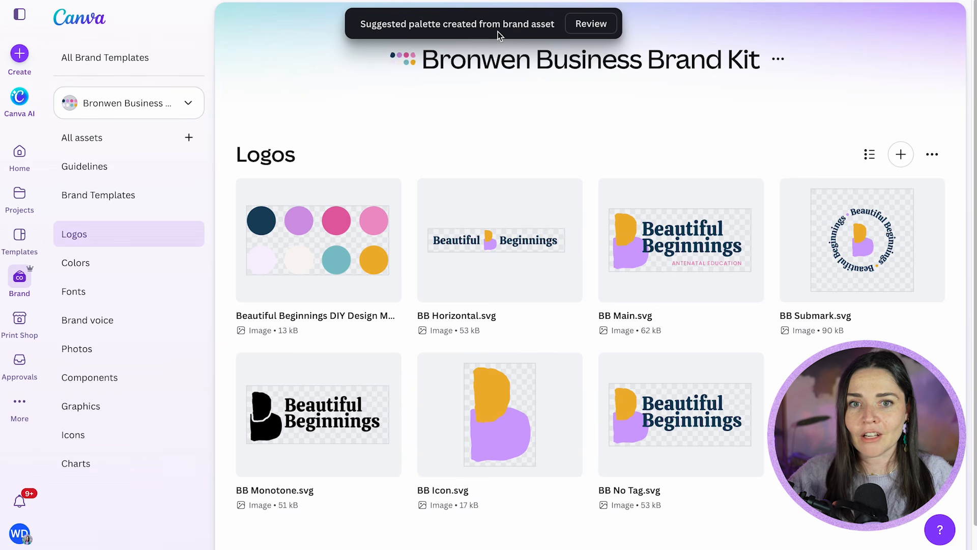
Step: Review the palette suggested from the uploaded swatch SVG and keep it in the brand kit's colours
{"action": "left_click", "coordinate": [590, 24]}
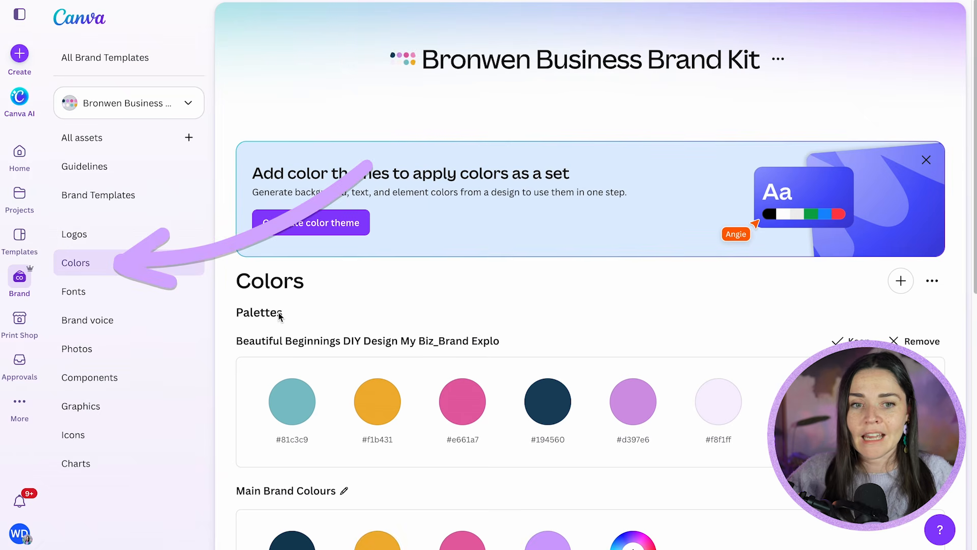
{"action": "scroll", "coordinate": [279, 315], "scroll_direction": "down", "scroll_amount": 3}
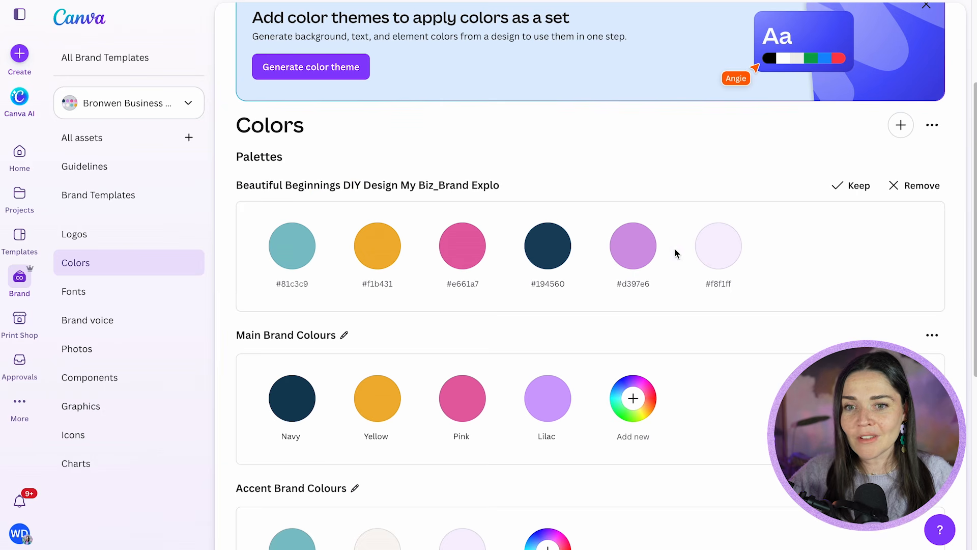
{"action": "left_click", "coordinate": [848, 187]}
{"action": "left_click", "coordinate": [389, 194]}
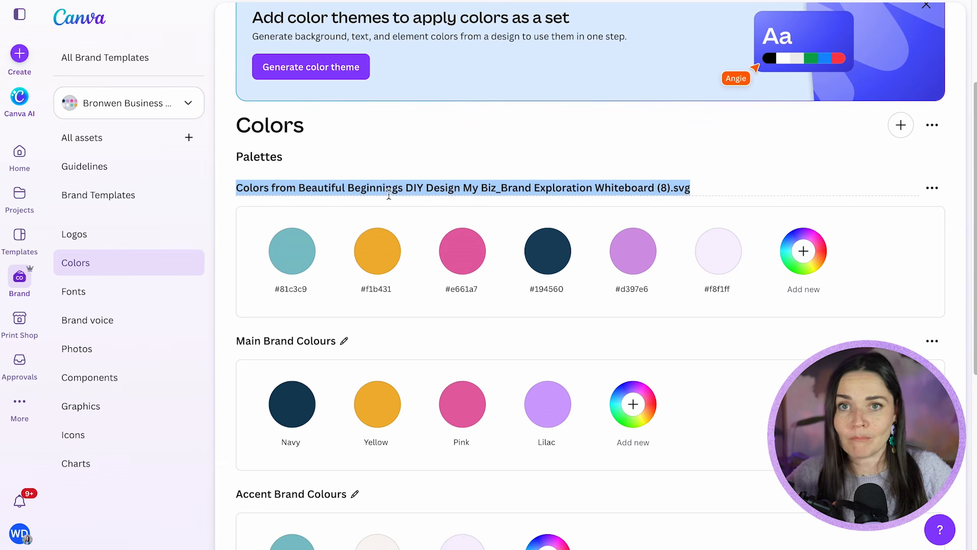
Step: Delete the palette generated from the Brand Exploration Whiteboard SVG
{"action": "left_click", "coordinate": [932, 188]}
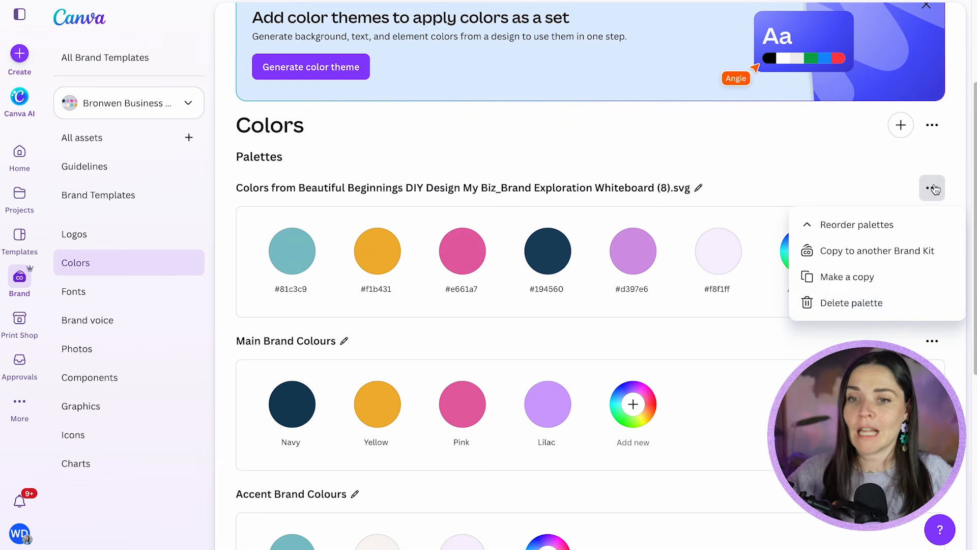
{"action": "left_click", "coordinate": [867, 304]}
{"action": "left_click", "coordinate": [616, 336]}
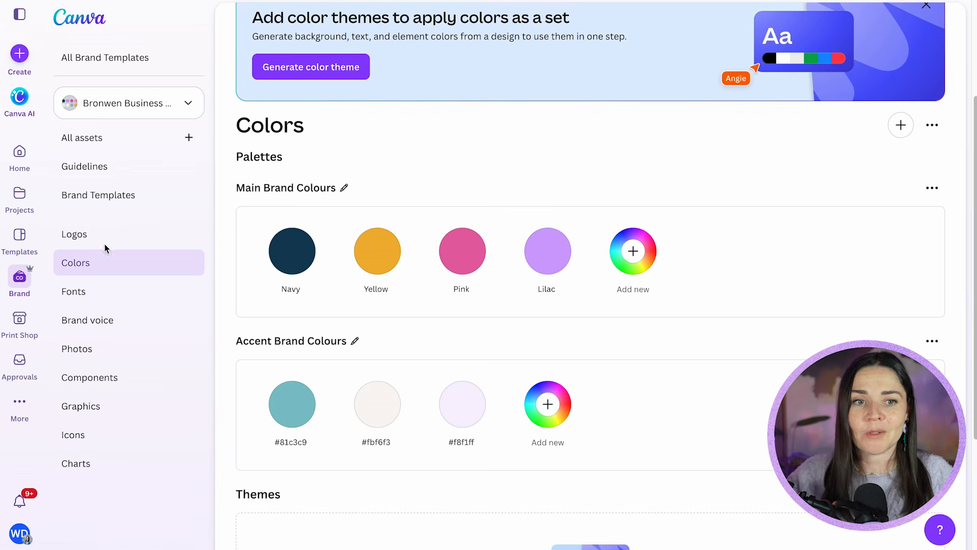
Step: Delete the colour circles SVG from the brand kit's Logos category
{"action": "left_click", "coordinate": [105, 243]}
{"action": "left_click", "coordinate": [386, 194]}
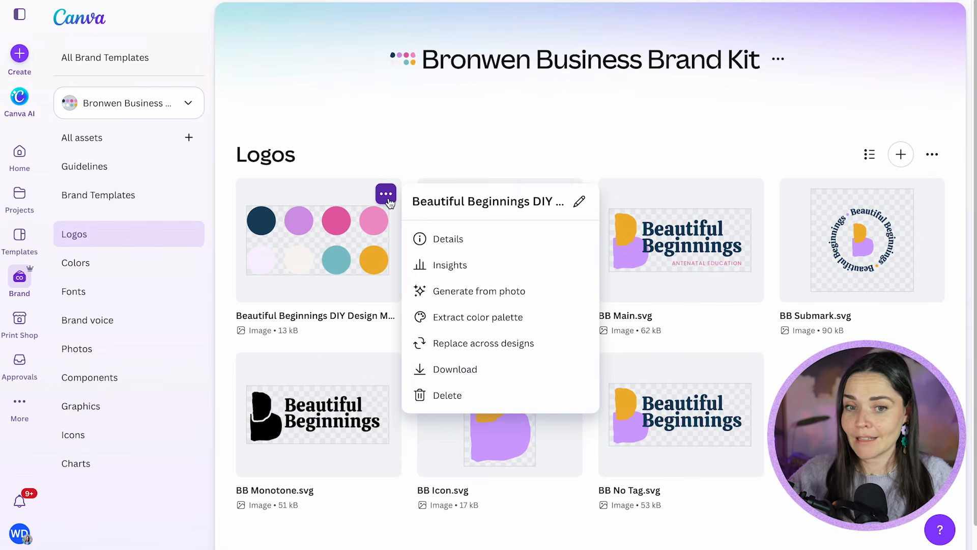
{"action": "left_click", "coordinate": [466, 398]}
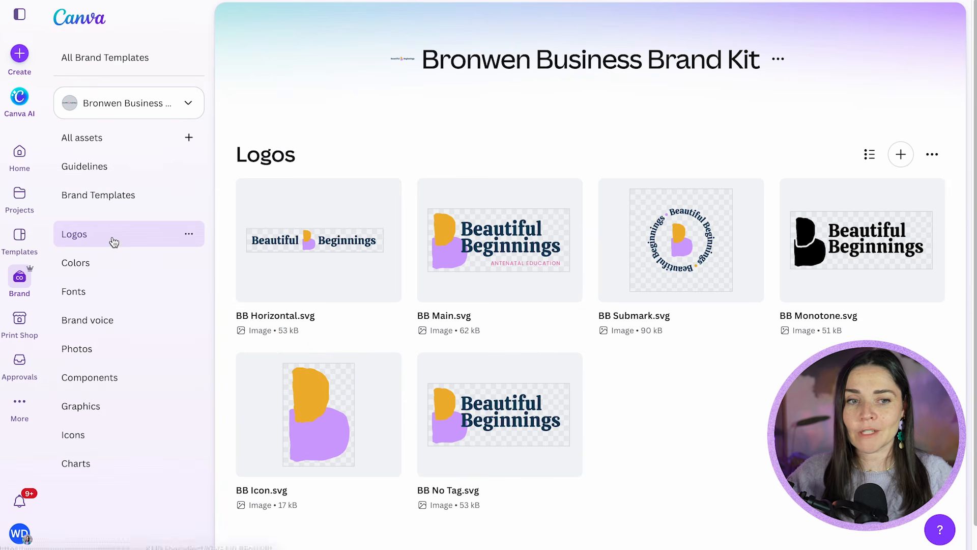
Step: Set the brand kit's Title text style to the Calistoga font at size 96 and save it
{"action": "left_click", "coordinate": [96, 296]}
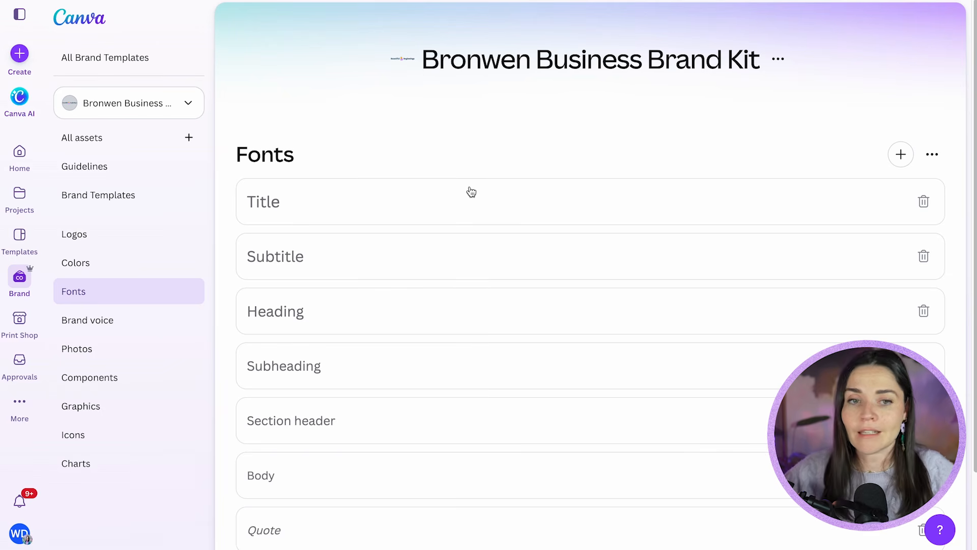
{"action": "left_click", "coordinate": [266, 201]}
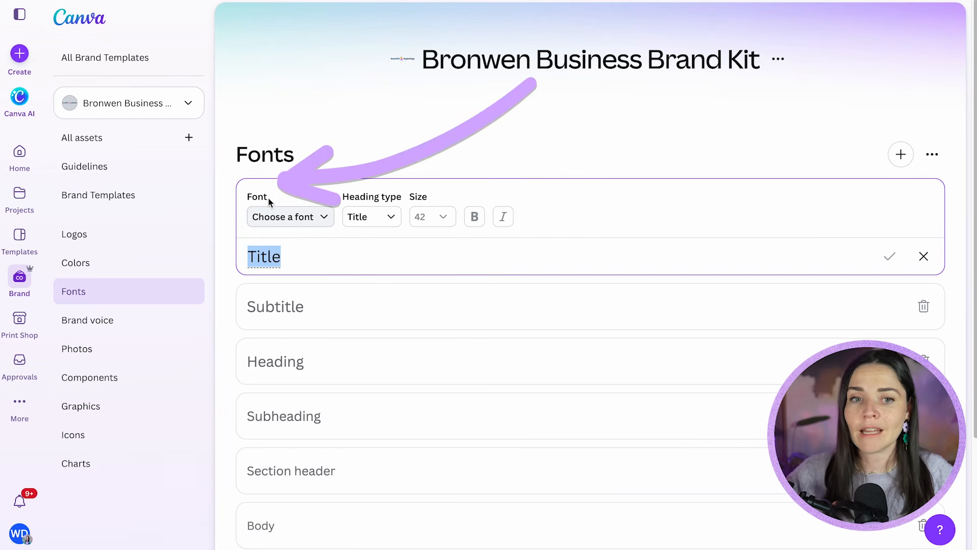
{"action": "left_click", "coordinate": [303, 218]}
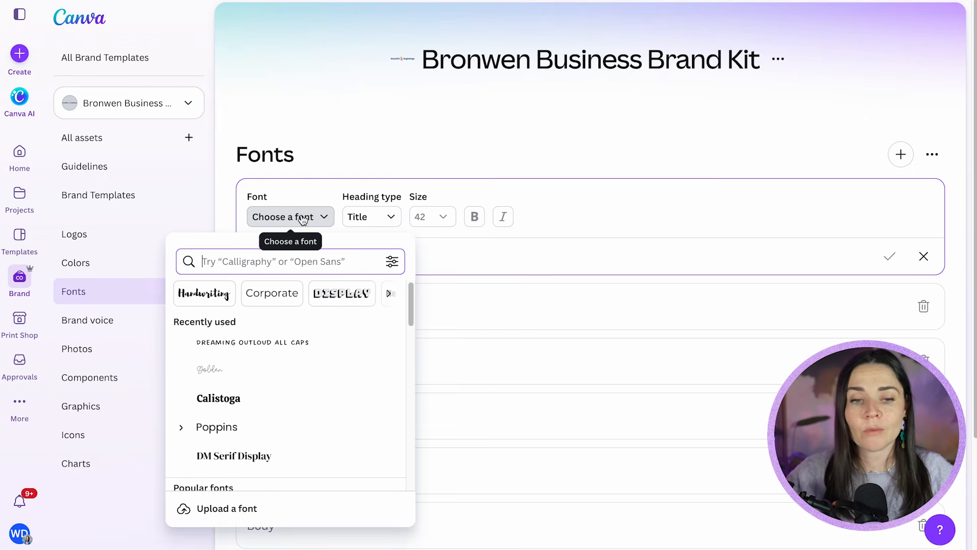
{"action": "left_click", "coordinate": [247, 402]}
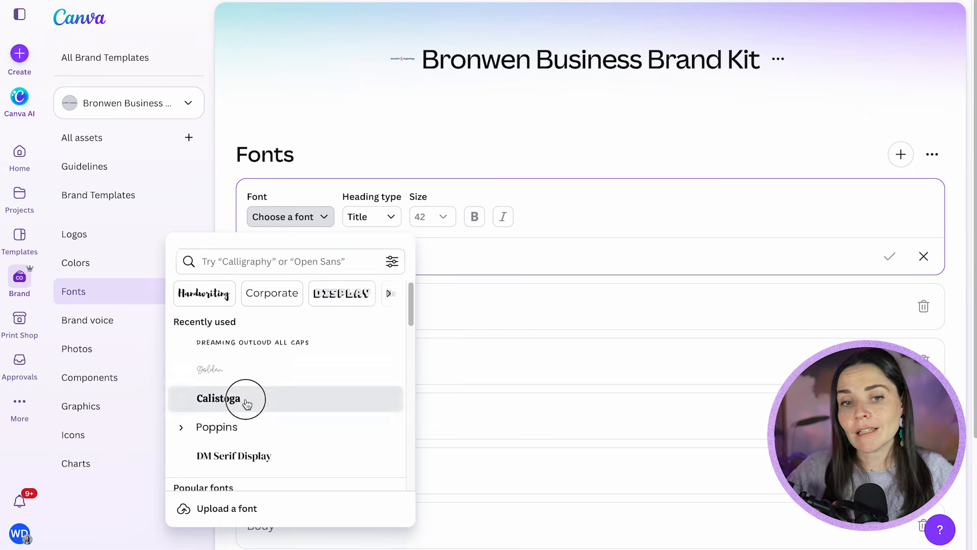
{"action": "left_click", "coordinate": [419, 218]}
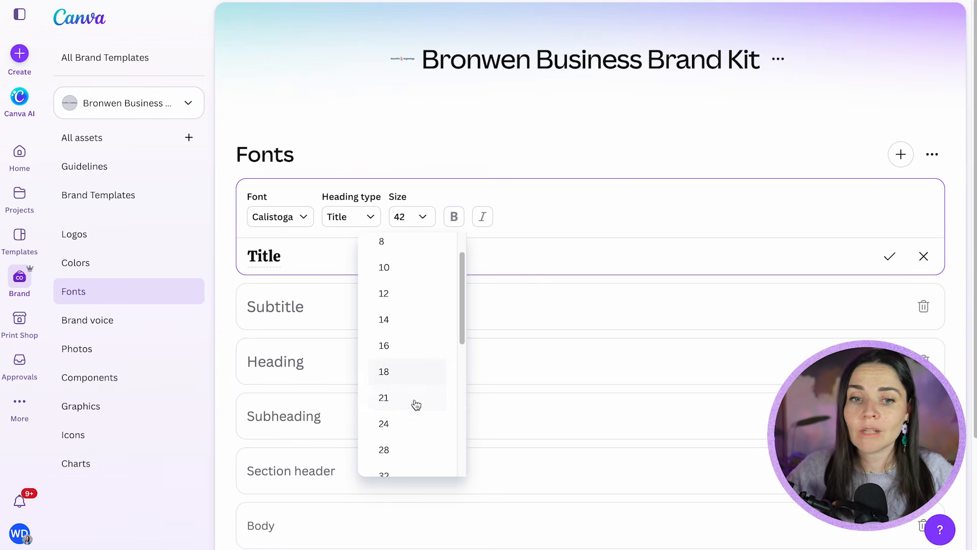
{"action": "scroll", "coordinate": [402, 436], "scroll_direction": "down", "scroll_amount": 8}
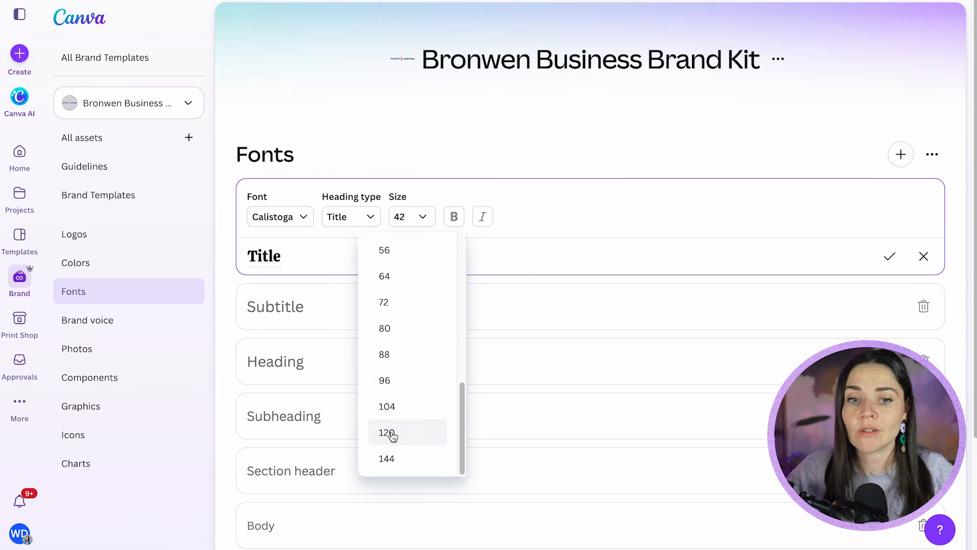
{"action": "left_click", "coordinate": [396, 379]}
{"action": "left_click", "coordinate": [519, 242]}
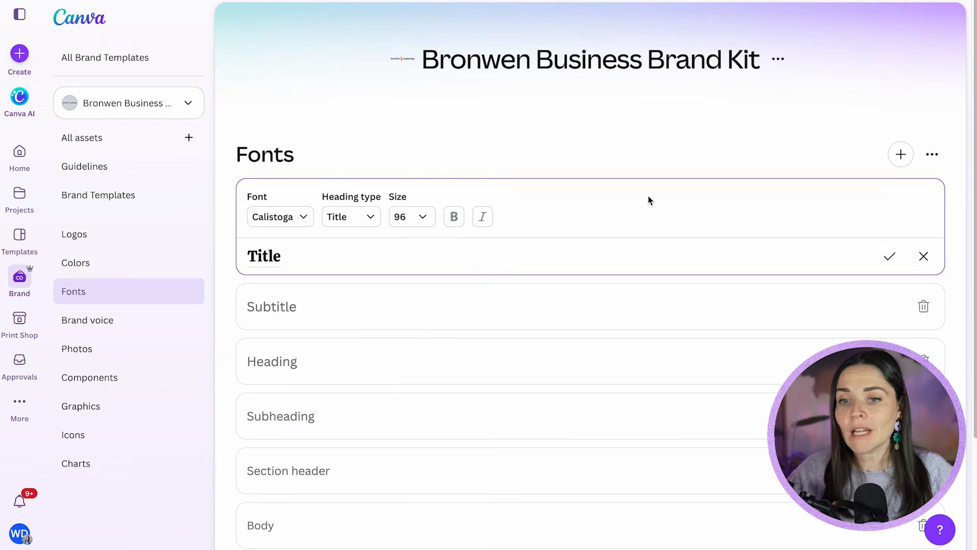
{"action": "left_click", "coordinate": [889, 258]}
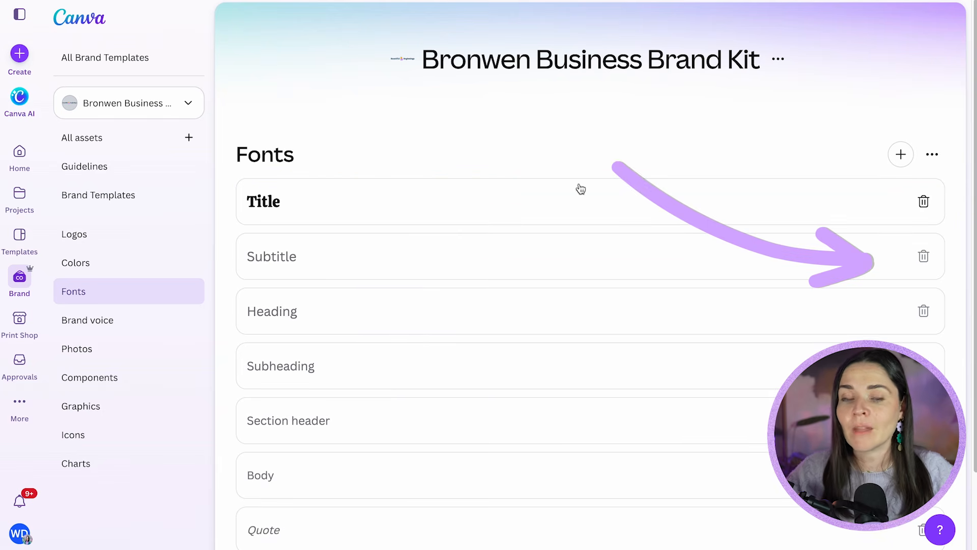
Step: Set the Subheading text style to the Dreaming Outloud All Caps font and save it
{"action": "scroll", "coordinate": [458, 201], "scroll_direction": "down", "scroll_amount": 2}
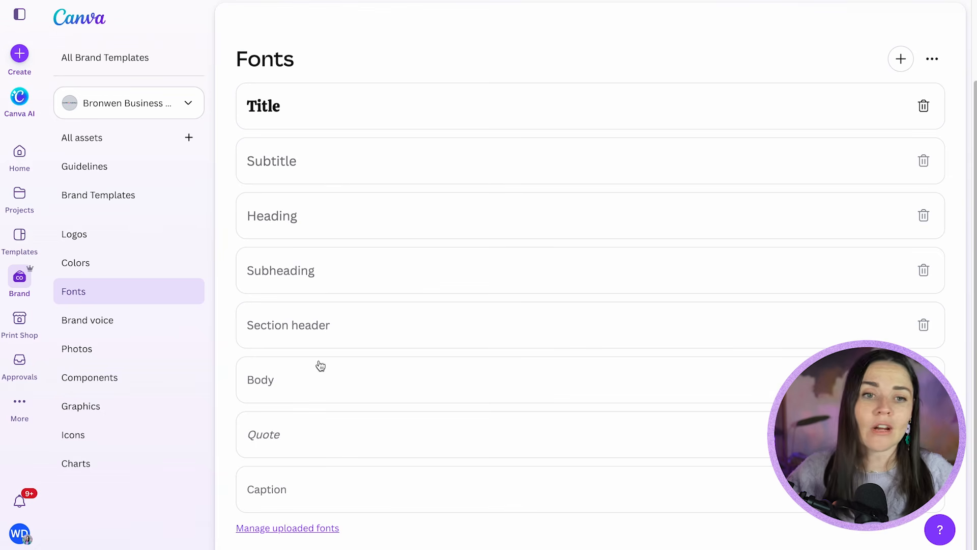
{"action": "left_click", "coordinate": [311, 282]}
{"action": "left_click", "coordinate": [308, 286]}
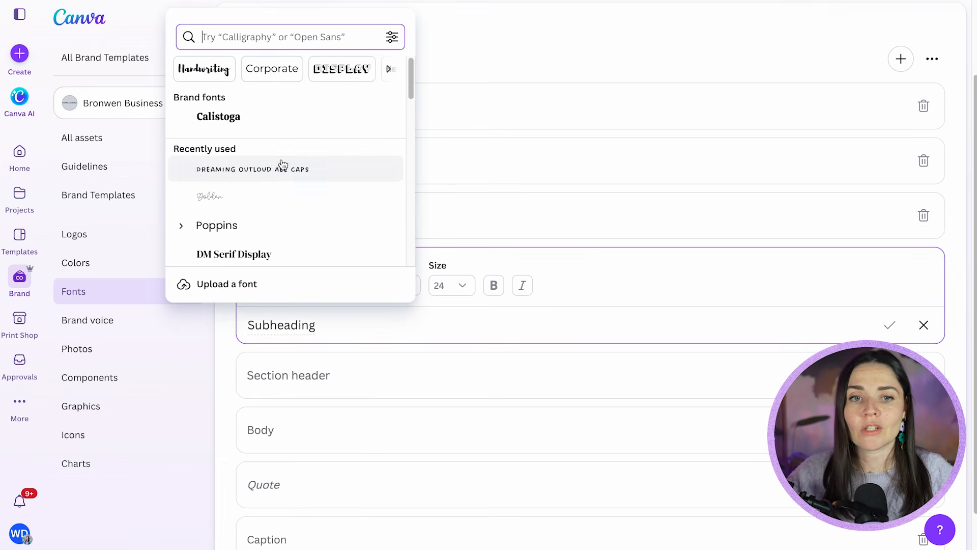
{"action": "left_click", "coordinate": [293, 173]}
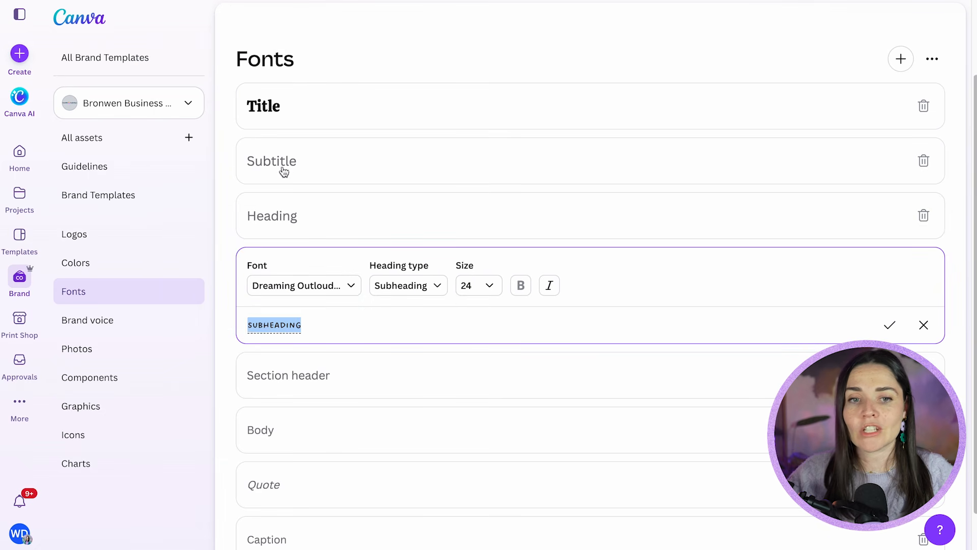
{"action": "left_click", "coordinate": [889, 324]}
Step: Set the Body text style to the Poppins font and save it
{"action": "left_click", "coordinate": [295, 399]}
{"action": "left_click", "coordinate": [303, 397]}
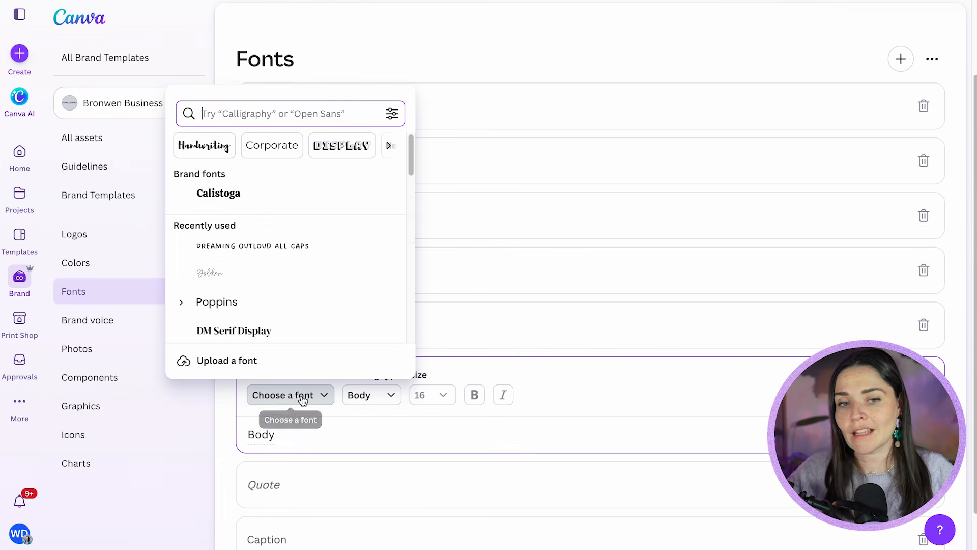
{"action": "left_click", "coordinate": [248, 305]}
{"action": "left_click", "coordinate": [889, 434]}
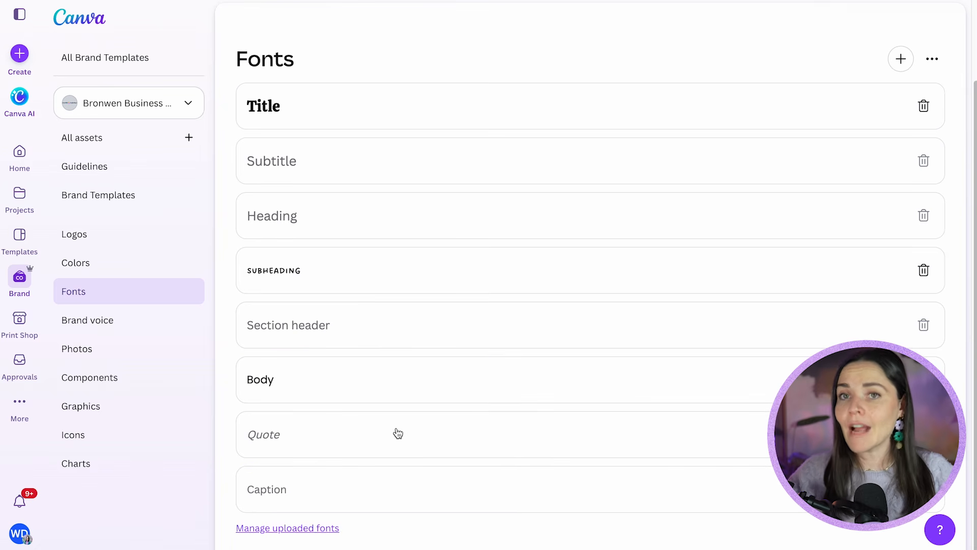
Step: View the brand kit's font upload dialog and close it without choosing a file
{"action": "scroll", "coordinate": [556, 395], "scroll_direction": "up", "scroll_amount": 3}
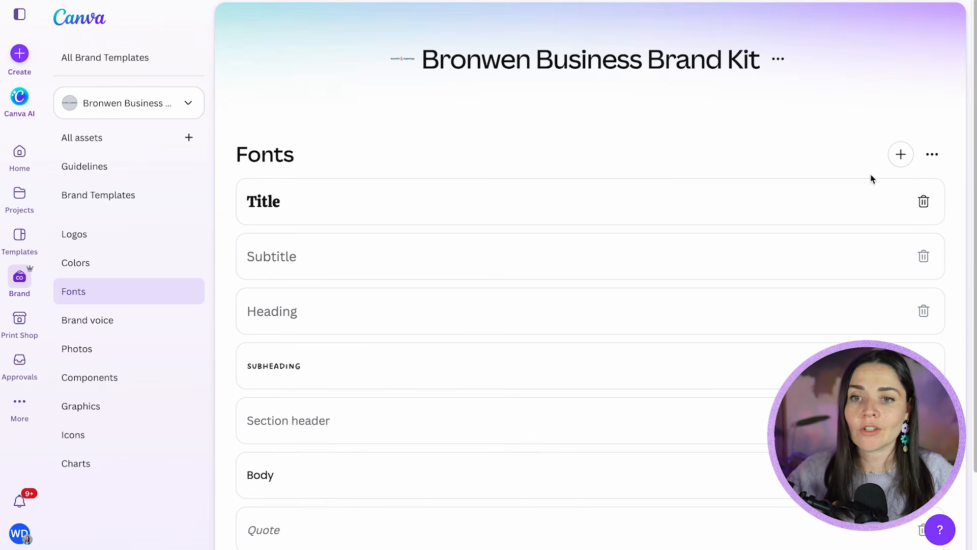
{"action": "left_click", "coordinate": [901, 154]}
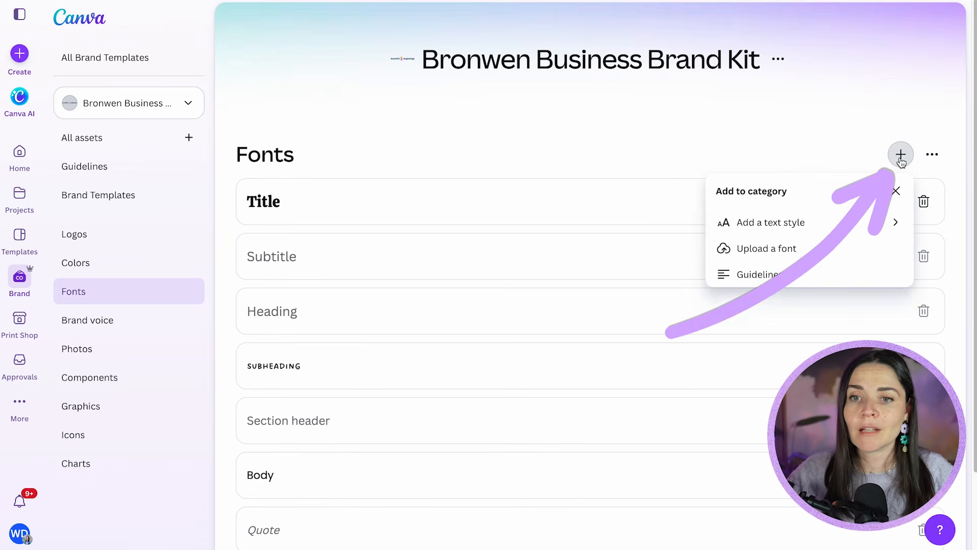
{"action": "left_click", "coordinate": [786, 252]}
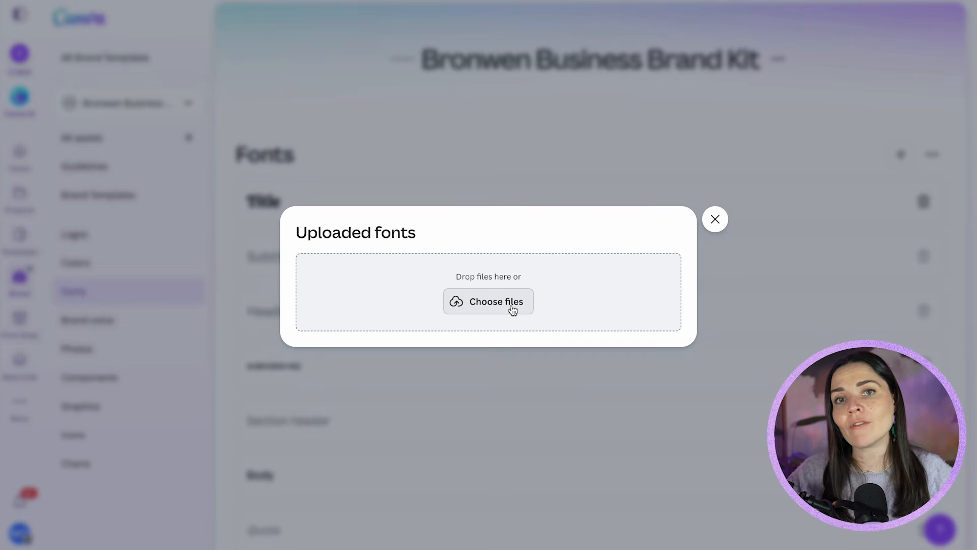
{"action": "left_click", "coordinate": [715, 219]}
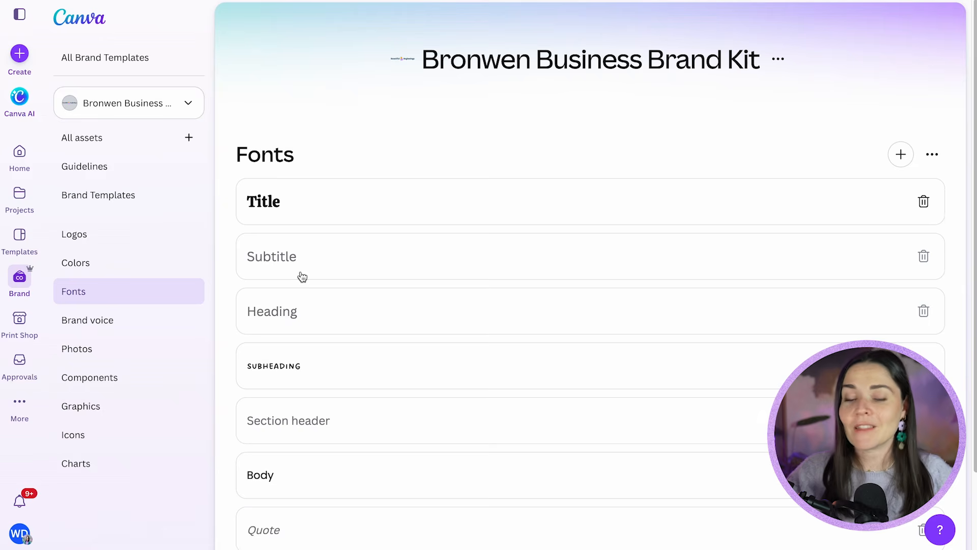
{"action": "scroll", "coordinate": [302, 276], "scroll_direction": "down", "scroll_amount": 2}
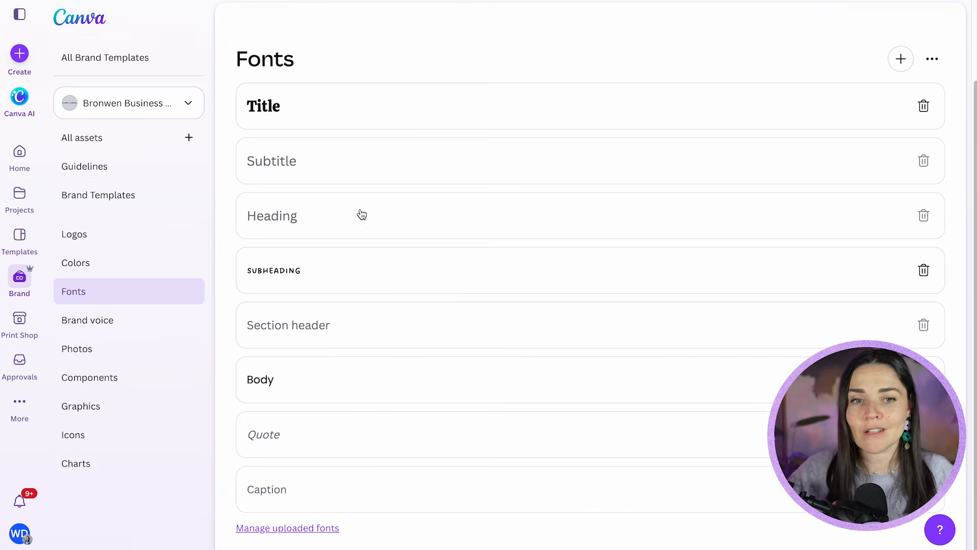
{"action": "scroll", "coordinate": [365, 270], "scroll_direction": "up", "scroll_amount": 2}
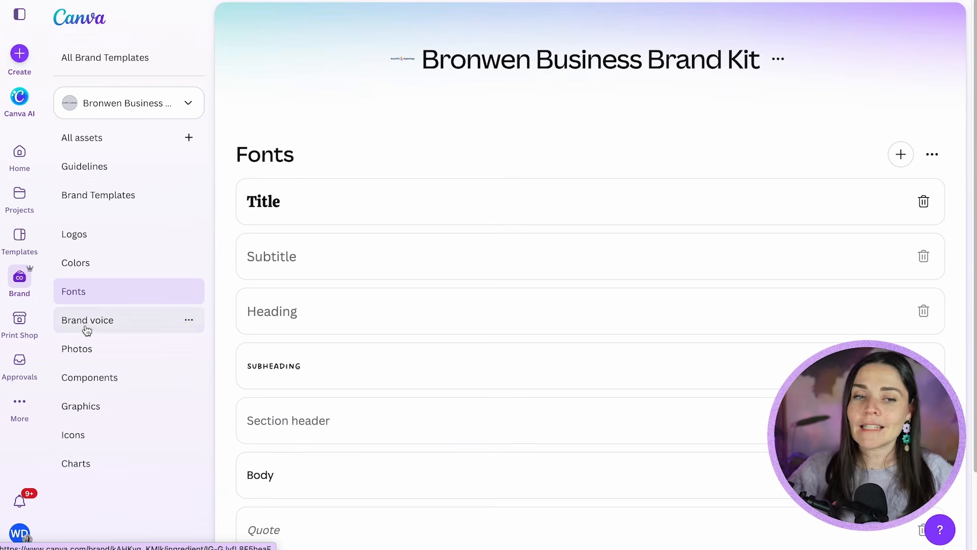
Step: View the brand kit's Brand voice guidelines form and cancel it without entering any text
{"action": "left_click", "coordinate": [109, 327]}
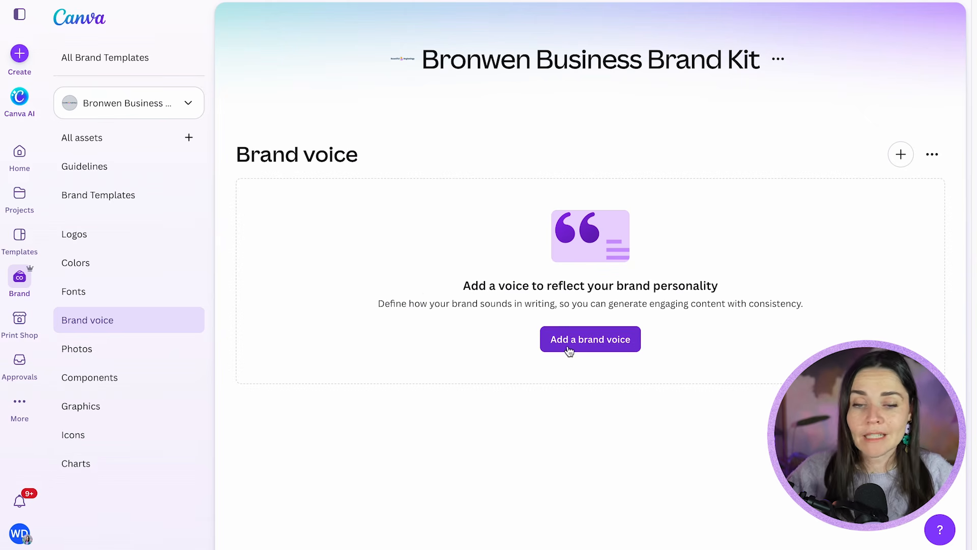
{"action": "left_click", "coordinate": [603, 346]}
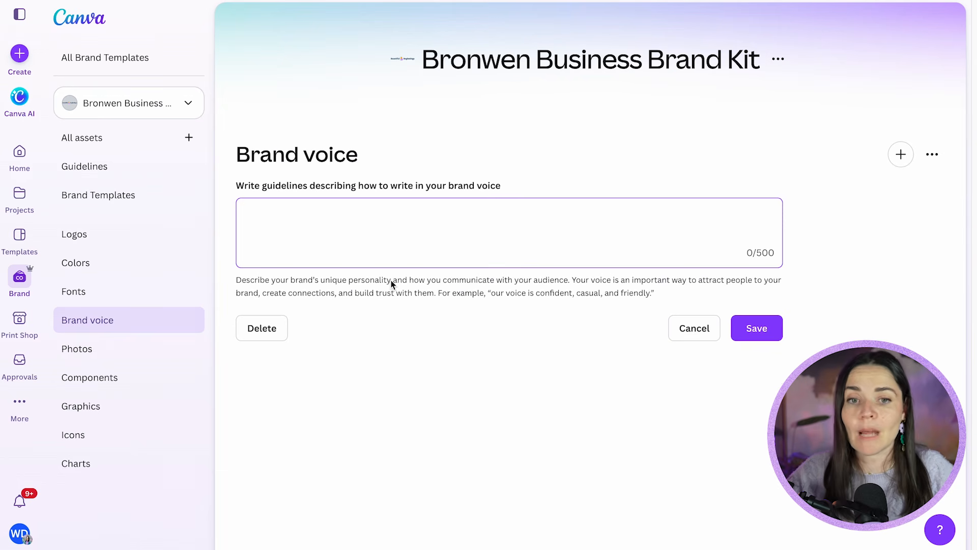
{"action": "left_click", "coordinate": [694, 328]}
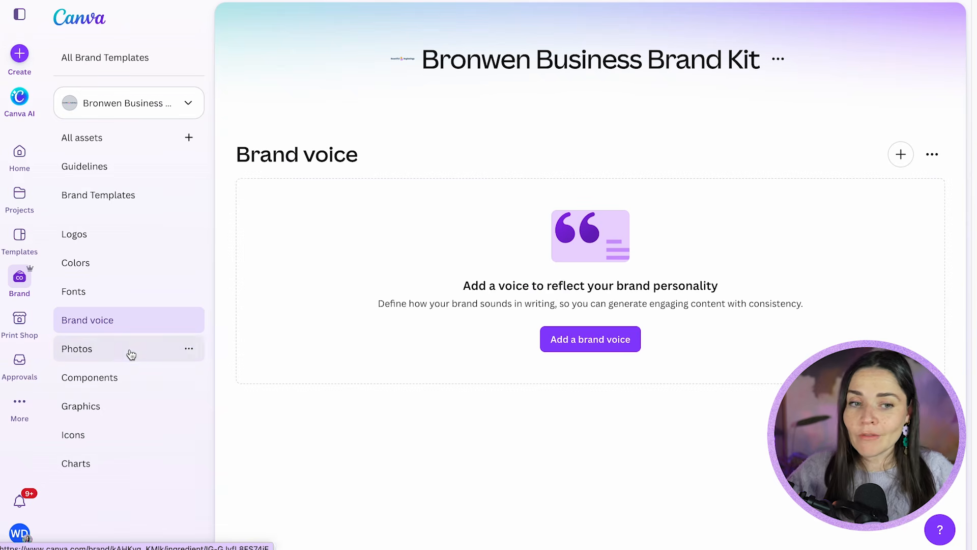
Step: Upload the four JPEG portrait photos from the Downloads folder to the brand kit's Photos category
{"action": "left_click", "coordinate": [131, 353]}
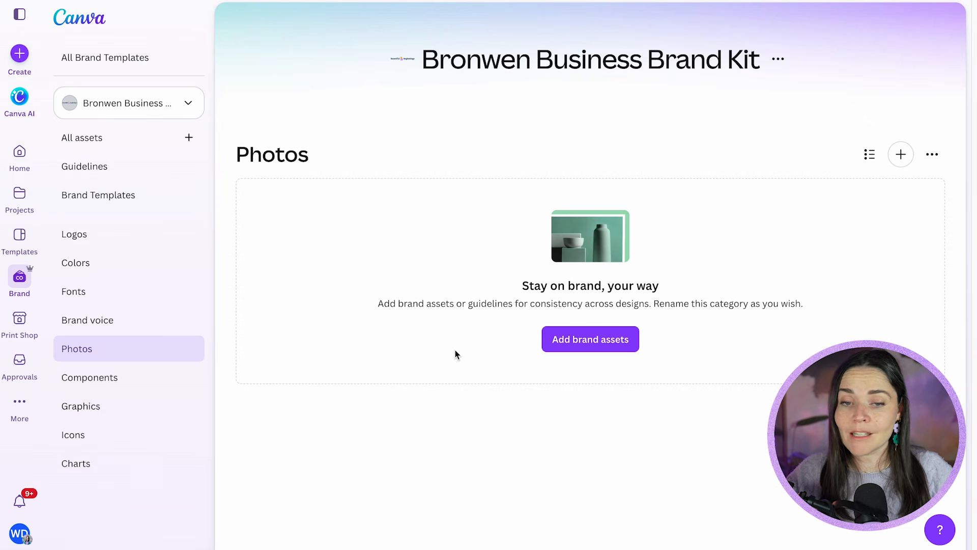
{"action": "left_click", "coordinate": [597, 340]}
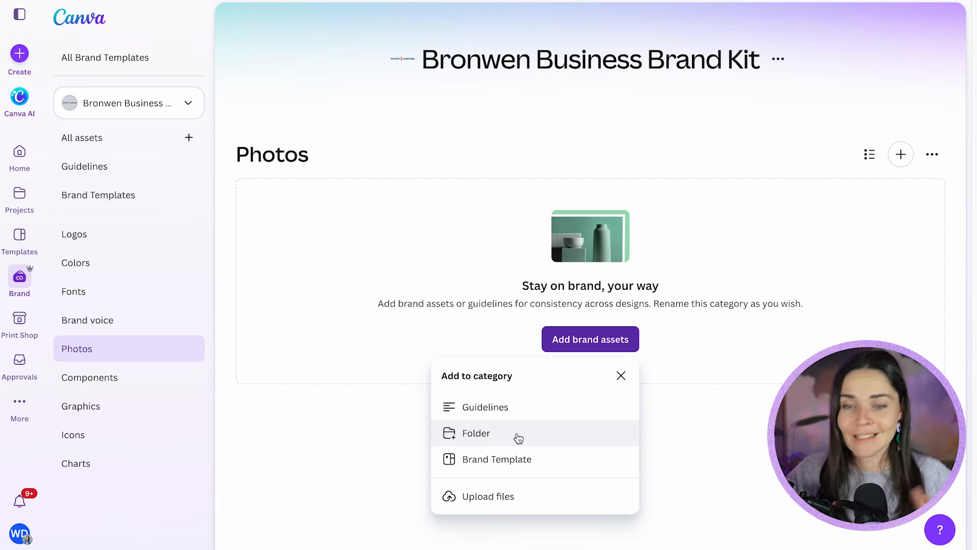
{"action": "left_click", "coordinate": [541, 503]}
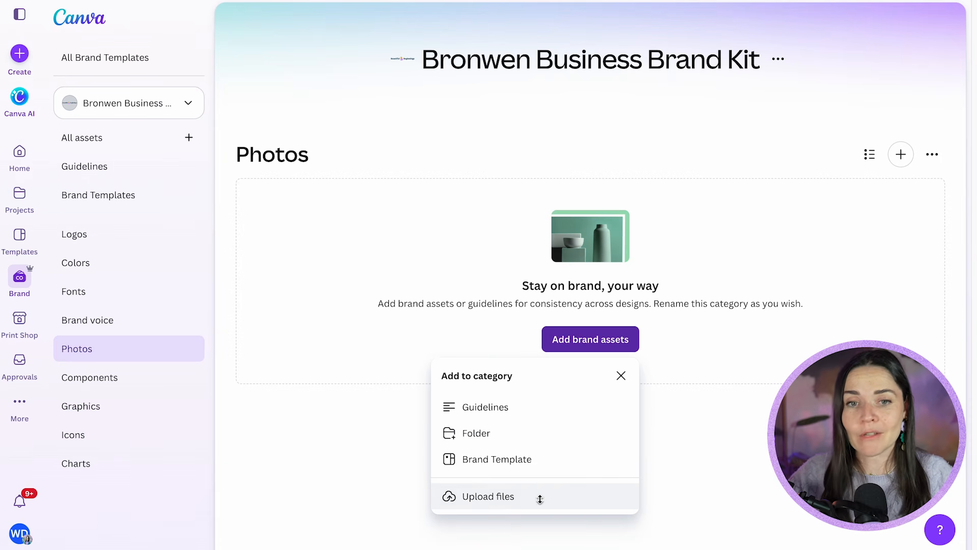
{"action": "left_click", "coordinate": [437, 105]}
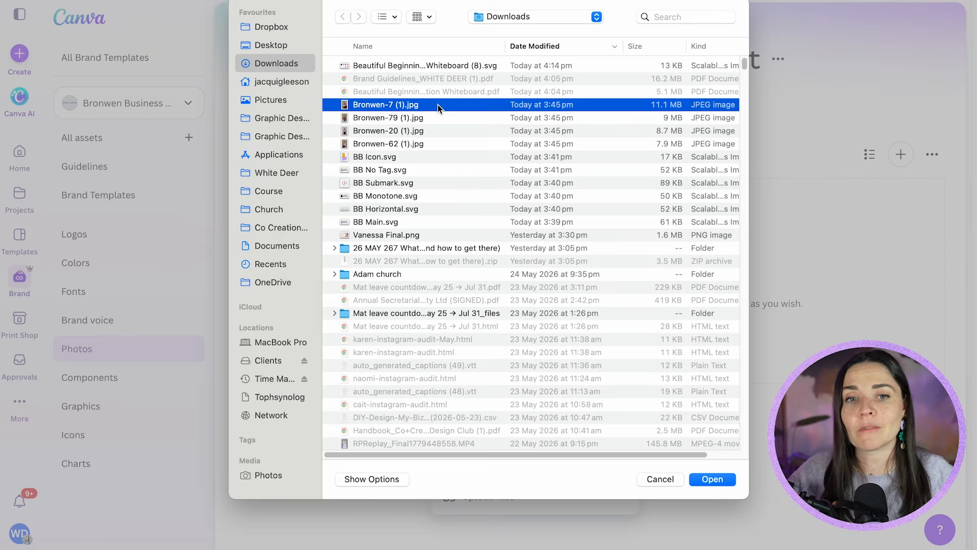
{"action": "left_click", "coordinate": [441, 153], "text": "shift"}
{"action": "left_click", "coordinate": [438, 142], "text": "super"}
{"action": "left_click", "coordinate": [440, 157], "text": "super"}
{"action": "left_click", "coordinate": [444, 149], "text": "super"}
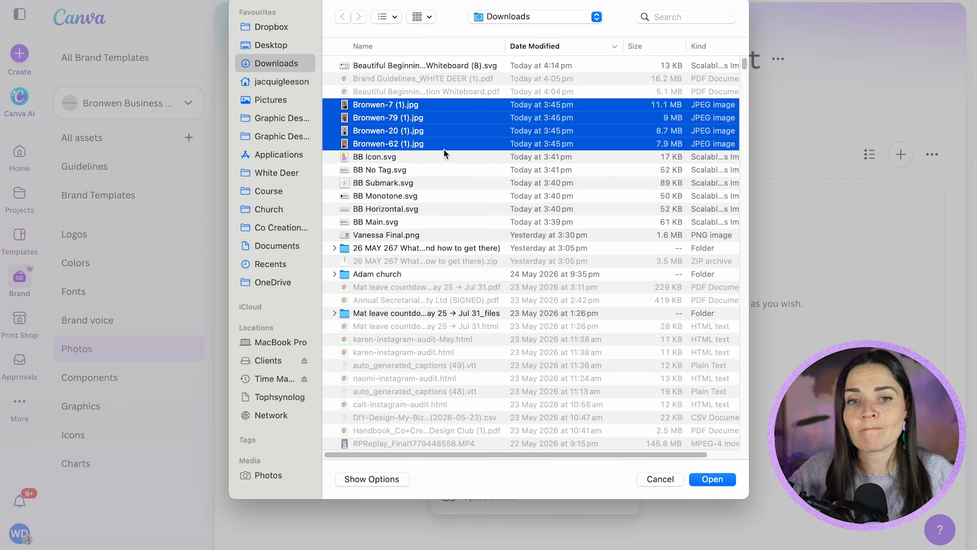
{"action": "left_click", "coordinate": [711, 475]}
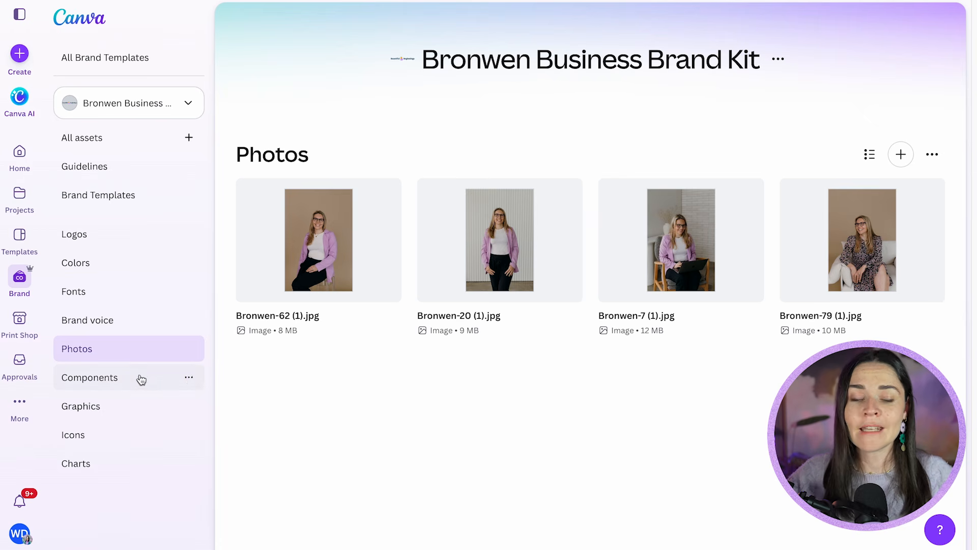
Step: Examine the brand kit's Components and Graphics categories and select all graphics under My Brand Elements in the brand exploration whiteboard
{"action": "left_click", "coordinate": [124, 383]}
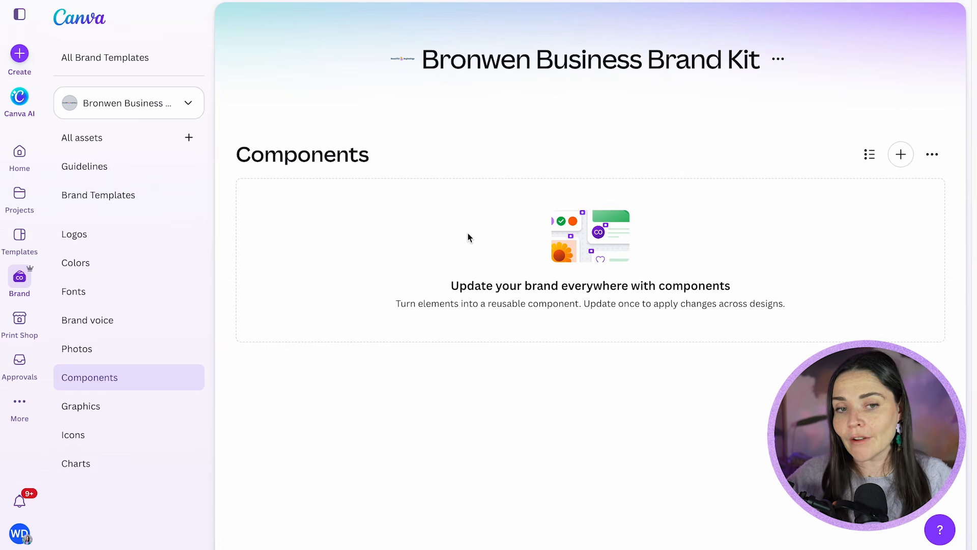
{"action": "left_click", "coordinate": [125, 408]}
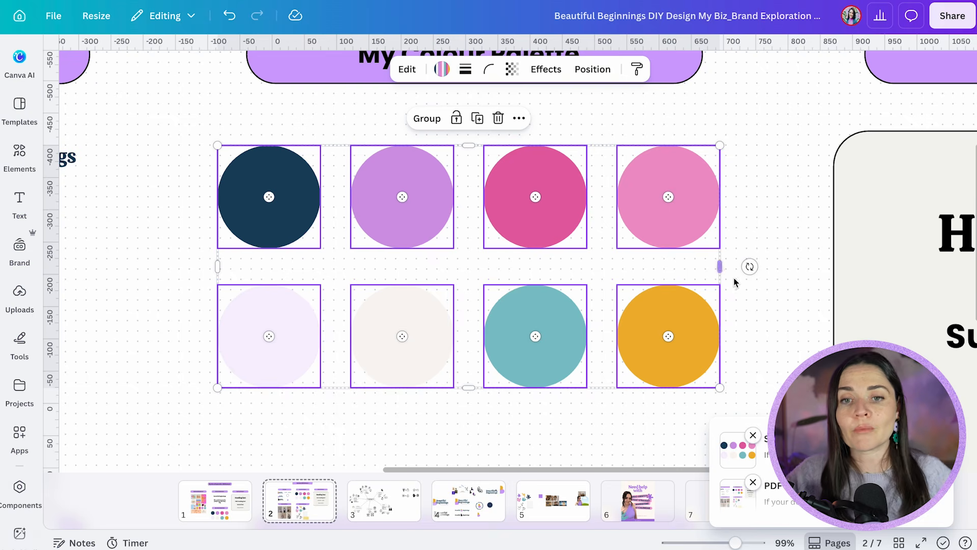
{"action": "left_click", "coordinate": [793, 286]}
{"action": "scroll", "coordinate": [793, 285], "scroll_direction": "down", "scroll_amount": 5}
{"action": "scroll", "coordinate": [610, 305], "scroll_direction": "left", "scroll_amount": 2}
{"action": "scroll", "coordinate": [554, 314], "scroll_direction": "down", "scroll_amount": 5}
{"action": "scroll", "coordinate": [610, 321], "scroll_direction": "right", "scroll_amount": 2}
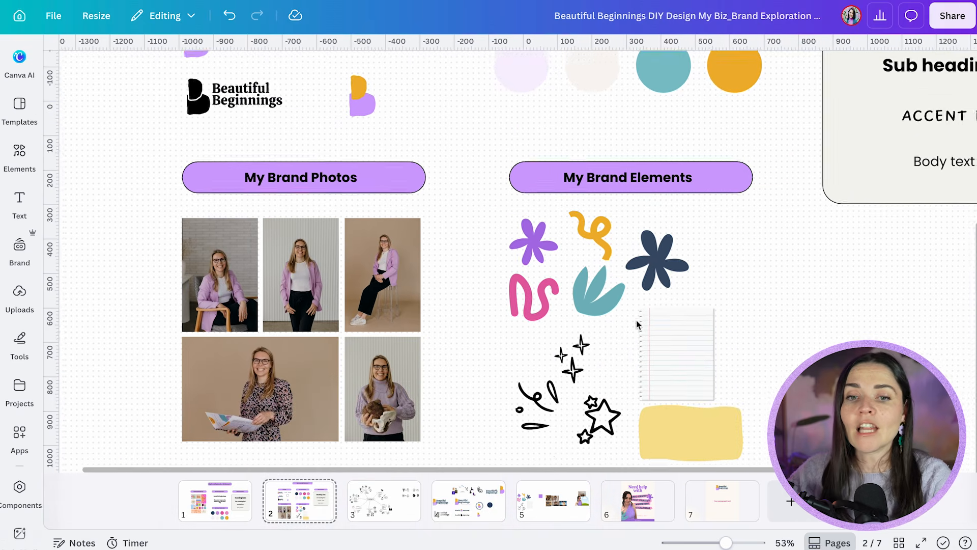
{"action": "scroll", "coordinate": [637, 324], "scroll_direction": "down", "scroll_amount": 3}
{"action": "scroll", "coordinate": [661, 306], "scroll_direction": "right", "scroll_amount": 2}
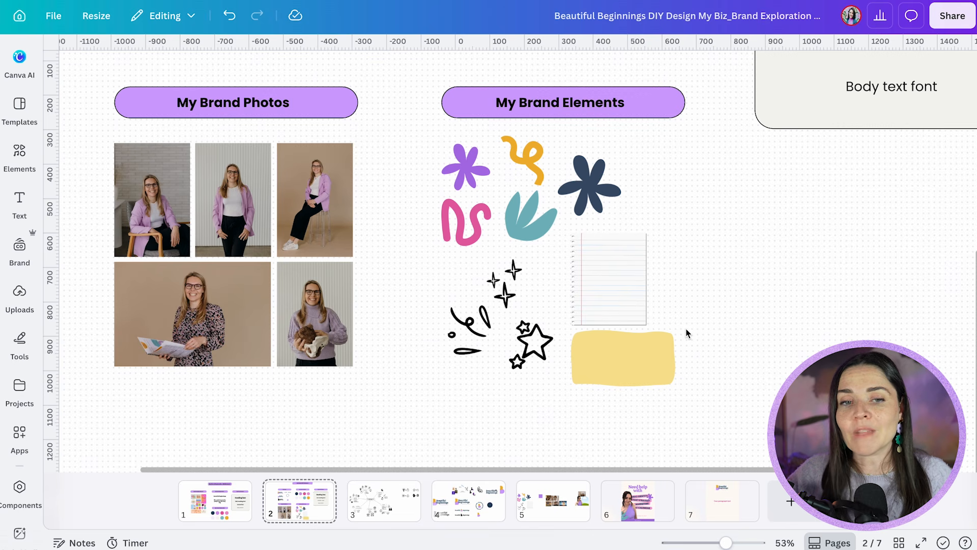
{"action": "left_click_drag", "start_coordinate": [436, 134], "coordinate": [667, 389]}
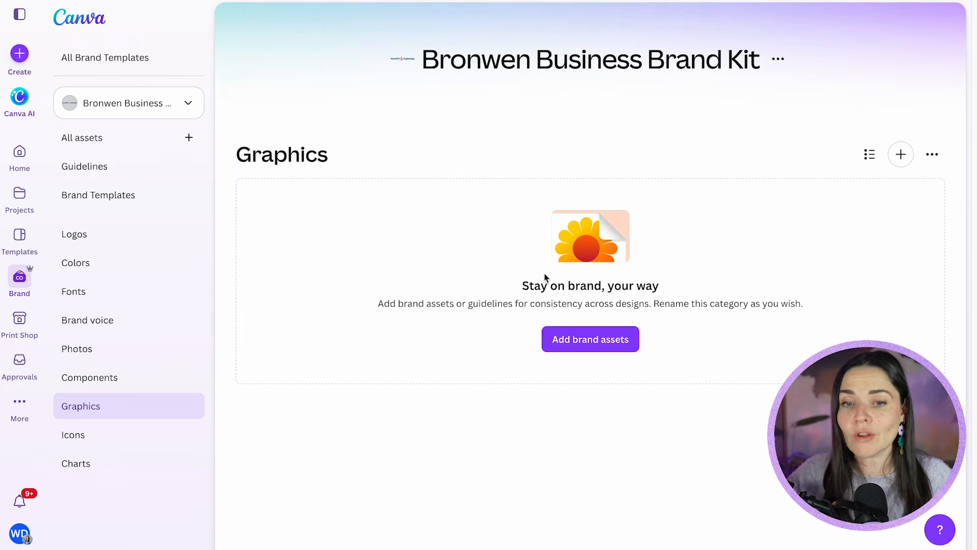
Step: View the folder choices for saving the whiteboard's purple flower graphic and close them without choosing a folder
{"action": "left_click", "coordinate": [617, 345]}
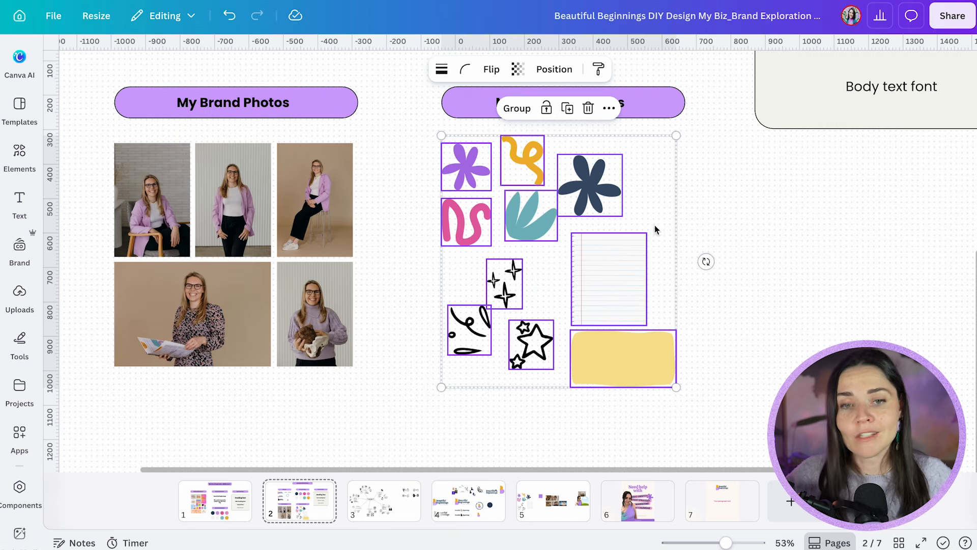
{"action": "left_click", "coordinate": [774, 222]}
{"action": "left_click", "coordinate": [464, 180]}
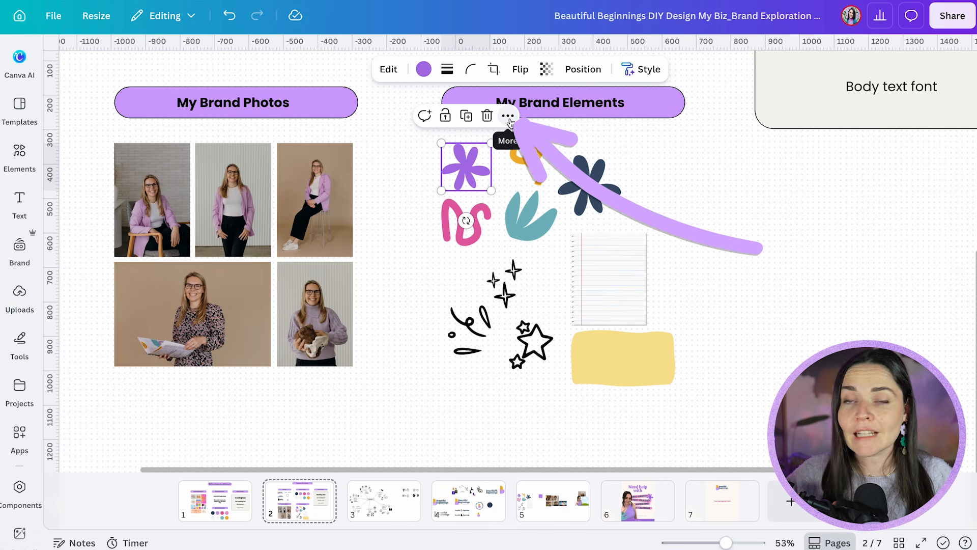
{"action": "scroll", "coordinate": [467, 164], "scroll_direction": "up", "scroll_amount": 5}
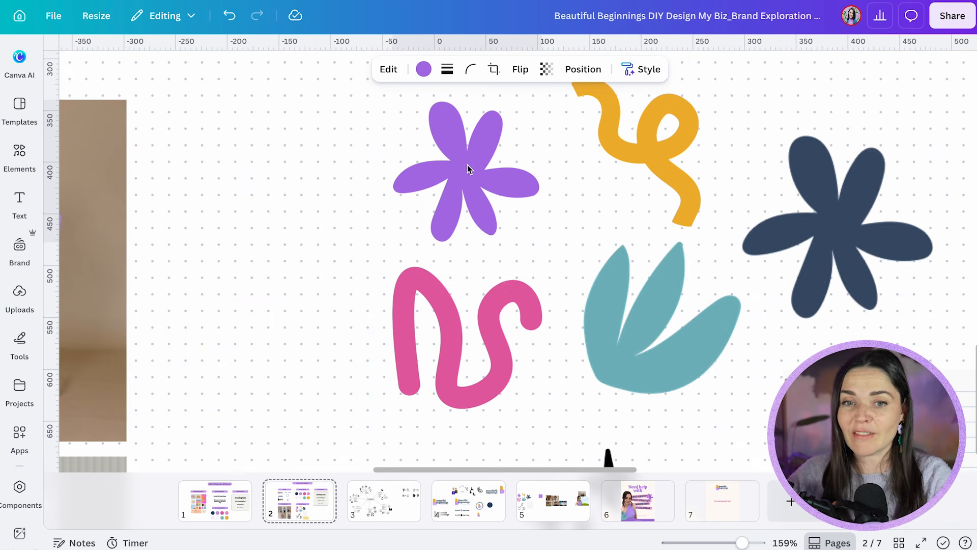
{"action": "left_click", "coordinate": [19, 156]}
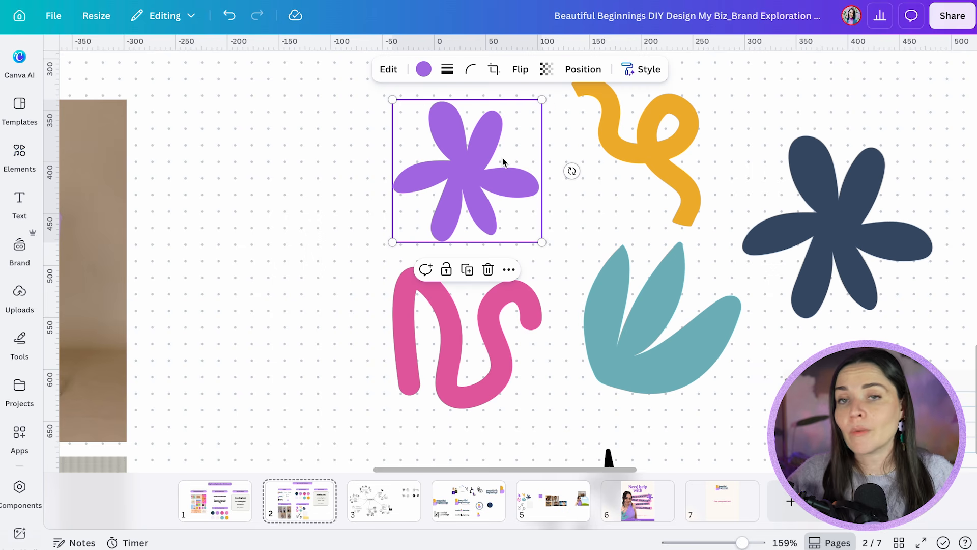
{"action": "left_click", "coordinate": [509, 270]}
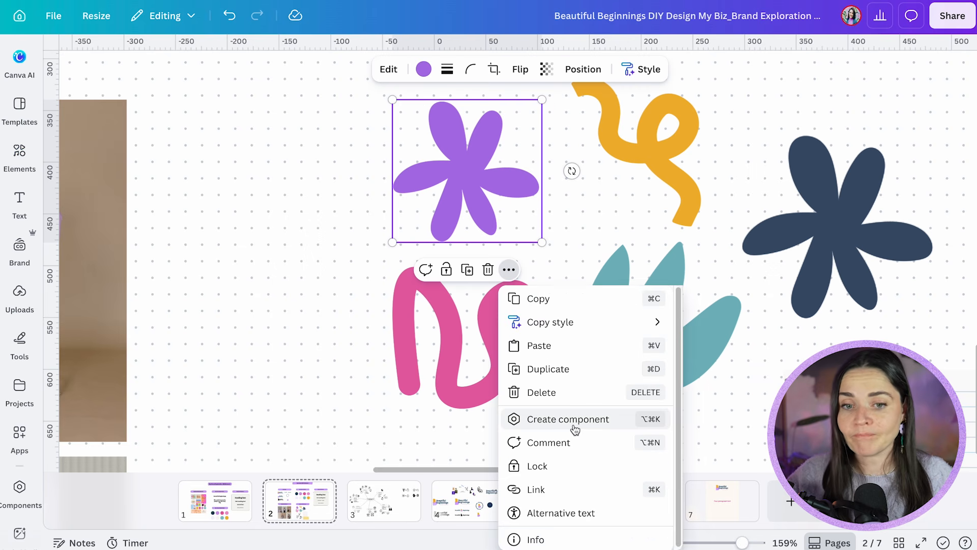
{"action": "left_click", "coordinate": [544, 537]}
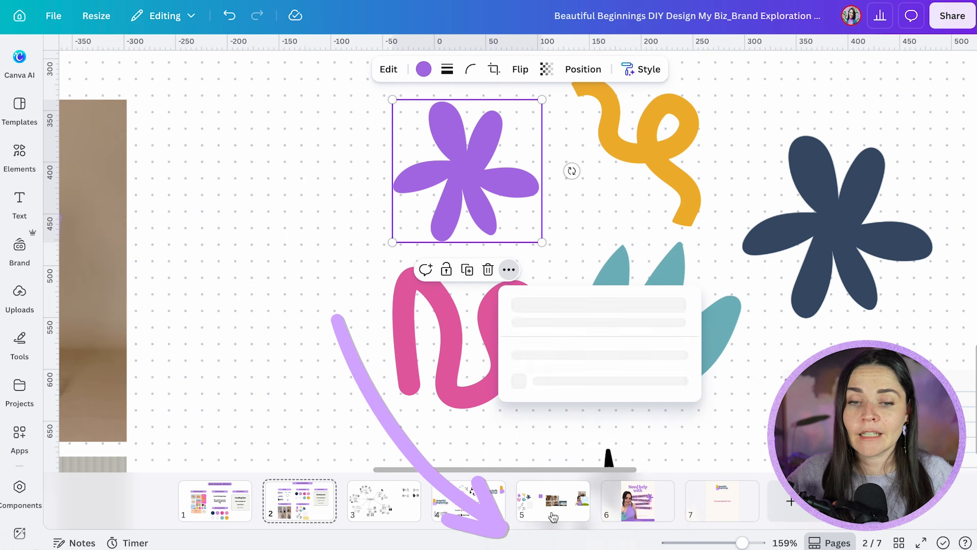
{"action": "scroll", "coordinate": [599, 414], "scroll_direction": "down", "scroll_amount": 2}
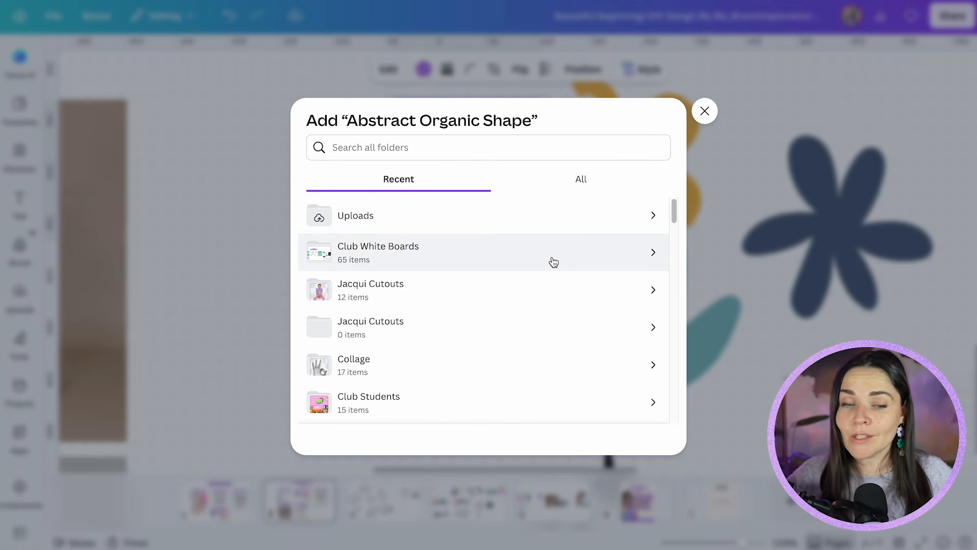
{"action": "left_click", "coordinate": [705, 111]}
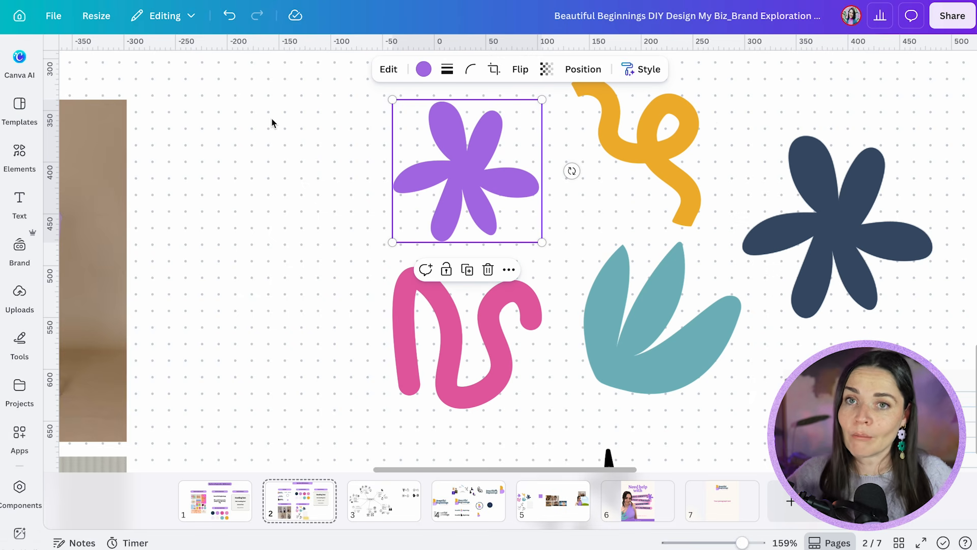
Step: Create a brand component named Purple Flower from the flower graphic, saved to the Beautiful Beginnings brand kit under Graphics
{"action": "right_click", "coordinate": [450, 140]}
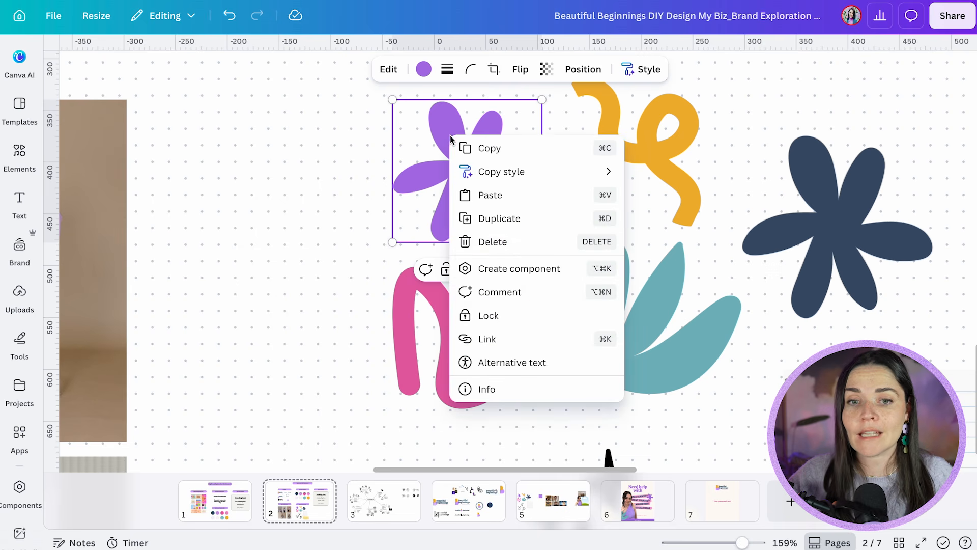
{"action": "left_click", "coordinate": [527, 273]}
{"action": "type", "text": "Purple Flower"}
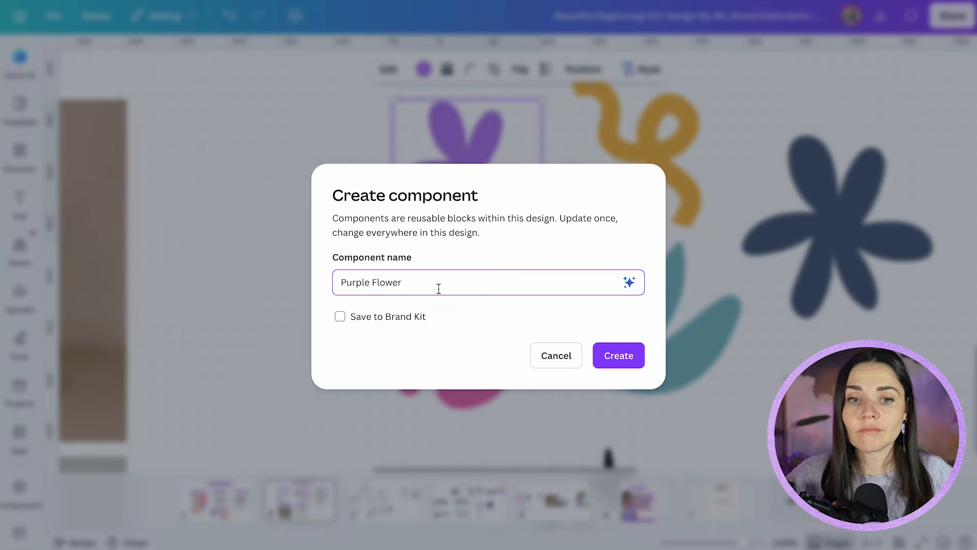
{"action": "left_click", "coordinate": [348, 319]}
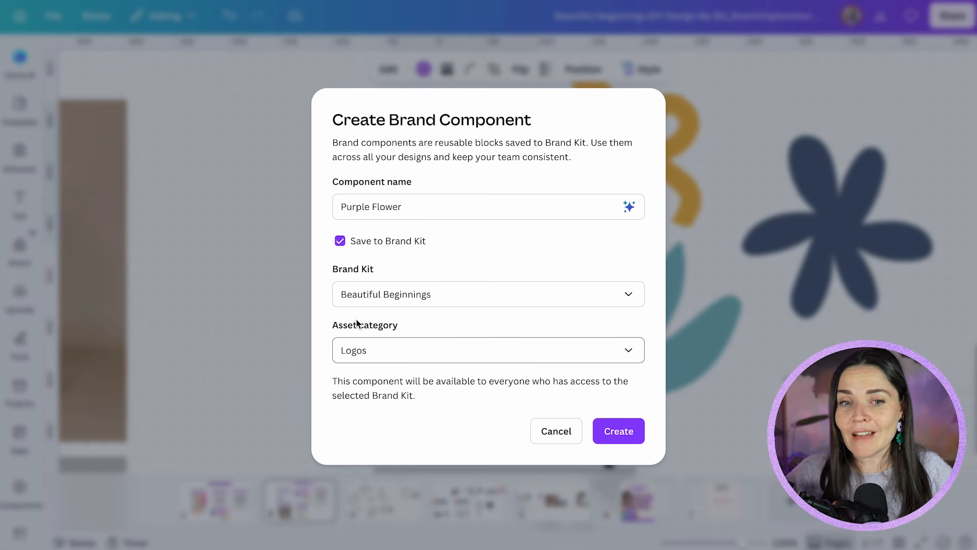
{"action": "left_click", "coordinate": [383, 359]}
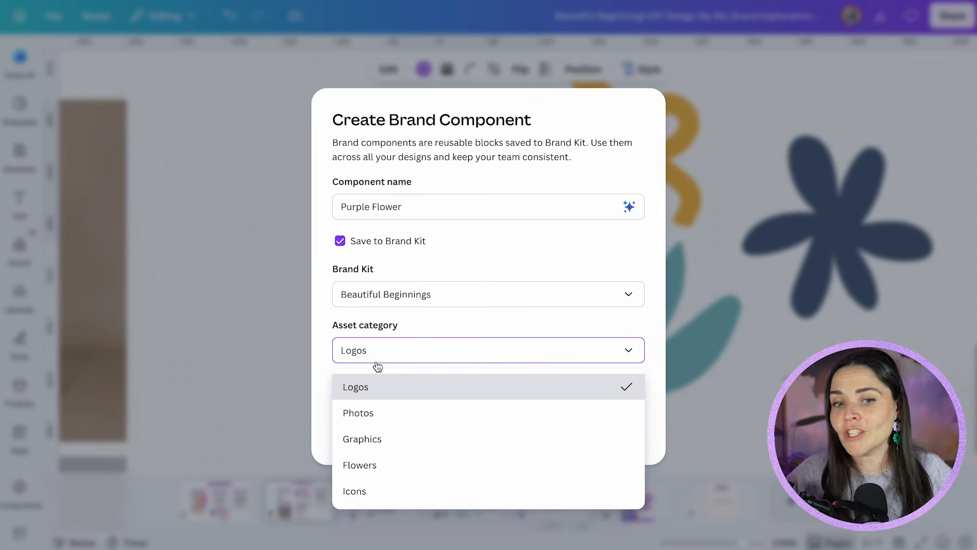
{"action": "left_click", "coordinate": [396, 445]}
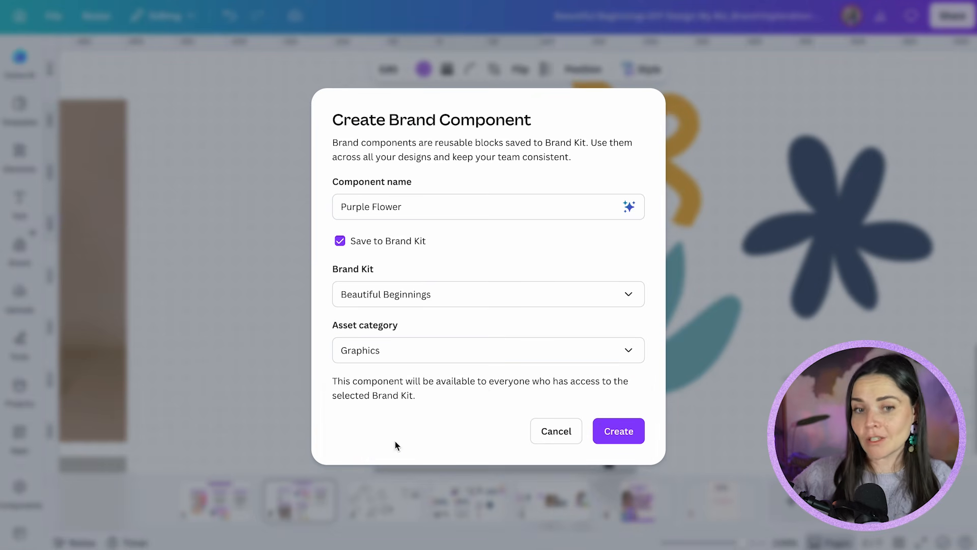
{"action": "left_click", "coordinate": [620, 429]}
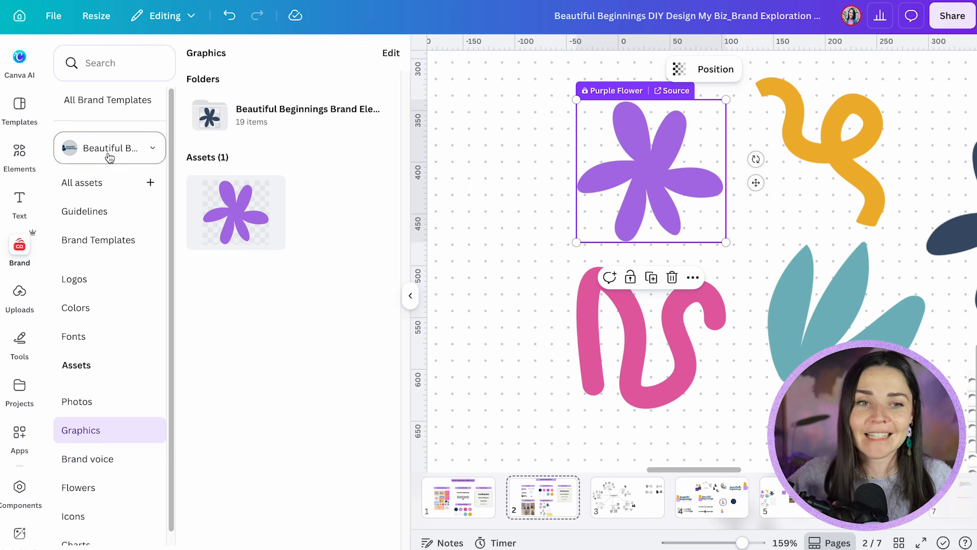
Step: Switch the editor's active brand kit from Beautiful Beginnings to the business brand kit that holds the uploaded photos
{"action": "left_click", "coordinate": [113, 150]}
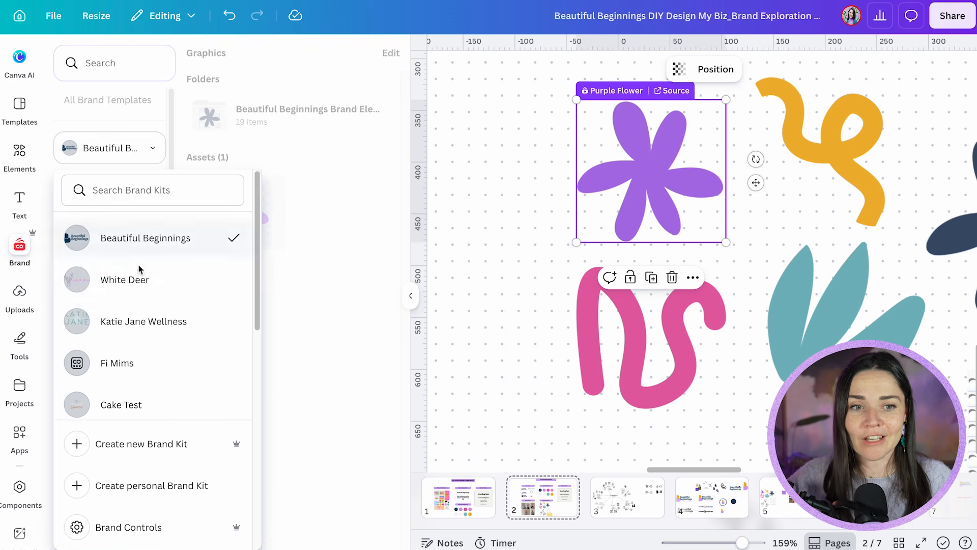
{"action": "scroll", "coordinate": [146, 284], "scroll_direction": "down", "scroll_amount": 10}
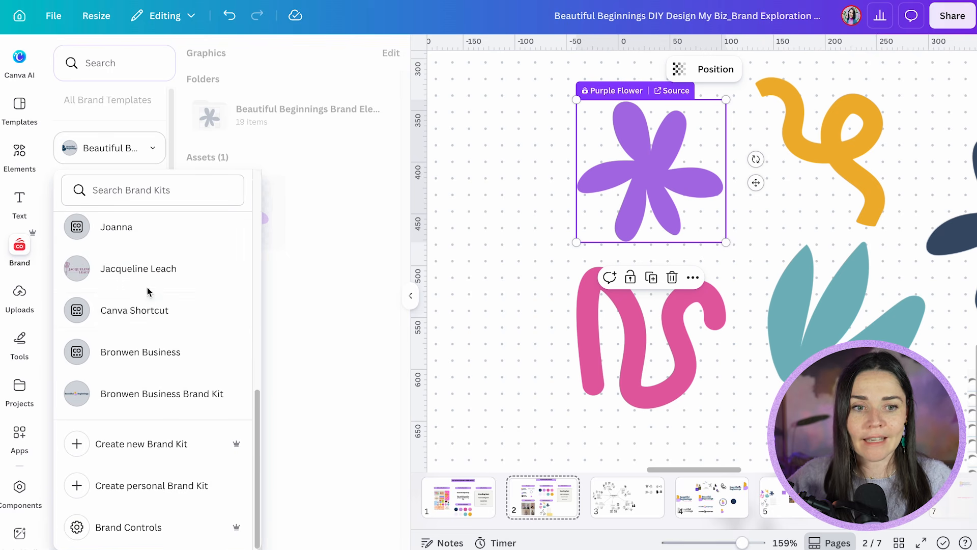
{"action": "left_click", "coordinate": [150, 393]}
Step: Create a brand component named Pink Squiggle from the pink squiggle graphic, saved to the business brand kit under Graphics
{"action": "left_click", "coordinate": [661, 267]}
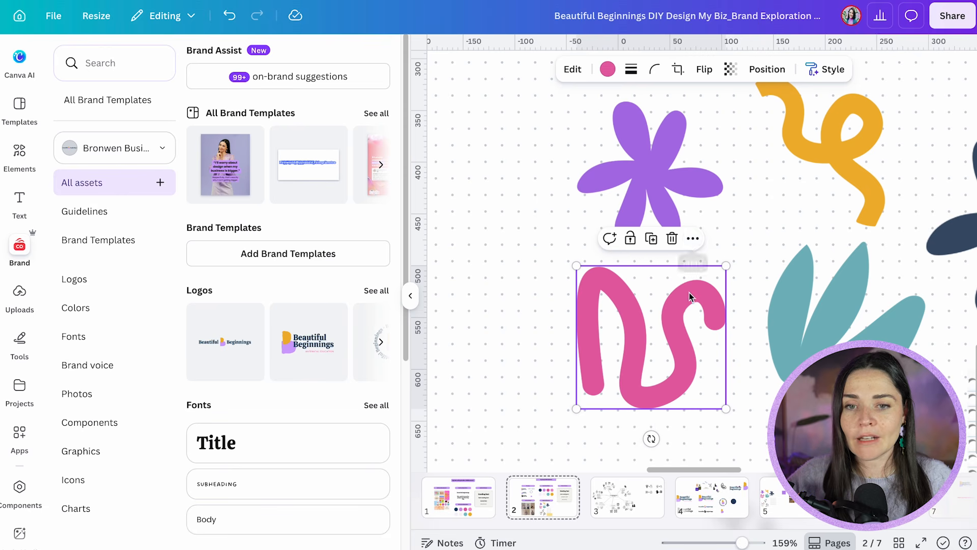
{"action": "left_click", "coordinate": [693, 239]}
{"action": "left_click", "coordinate": [760, 390]}
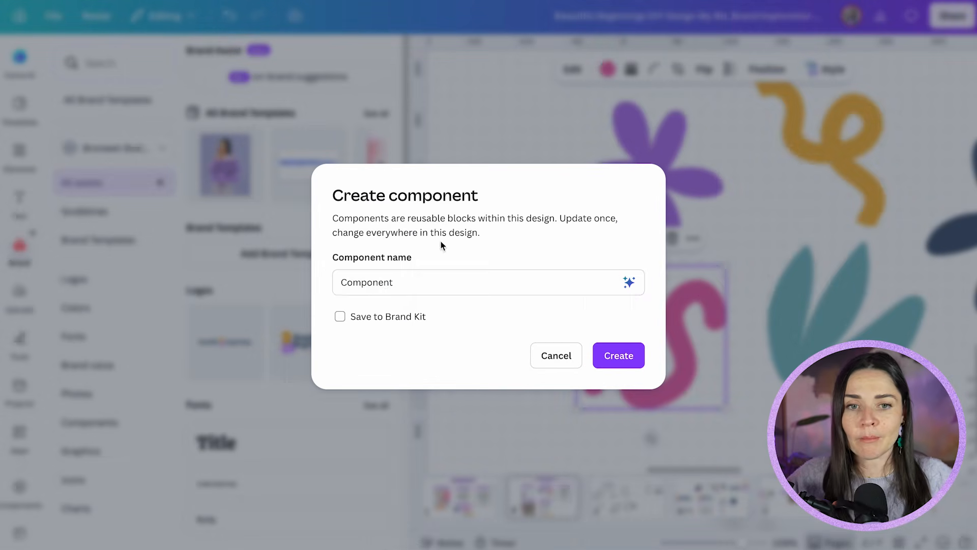
{"action": "type", "text": "Pink Squiggle"}
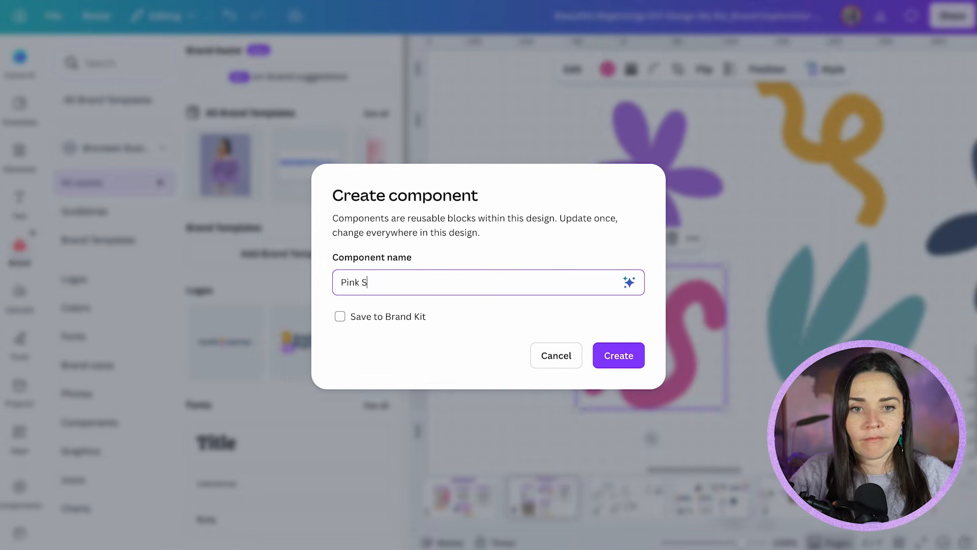
{"action": "left_click", "coordinate": [388, 325]}
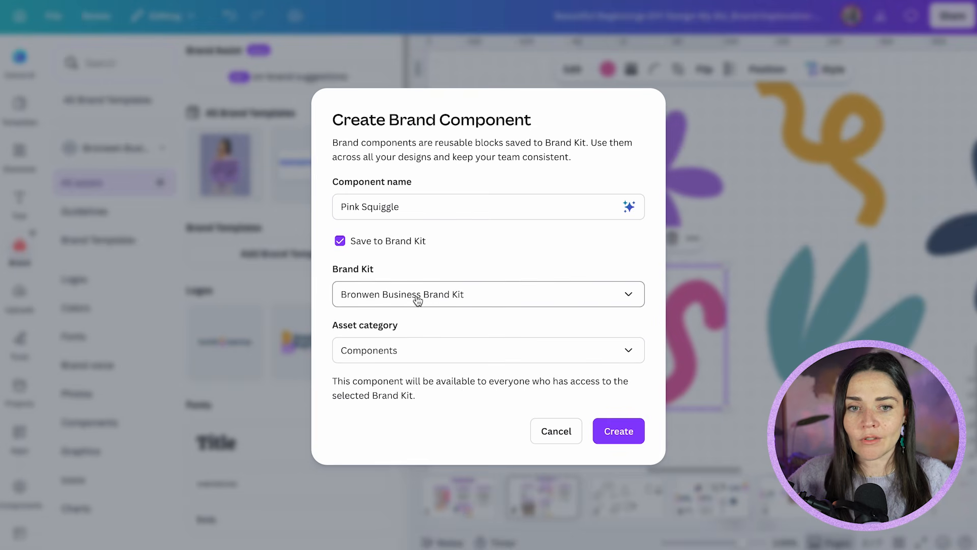
{"action": "left_click", "coordinate": [420, 356]}
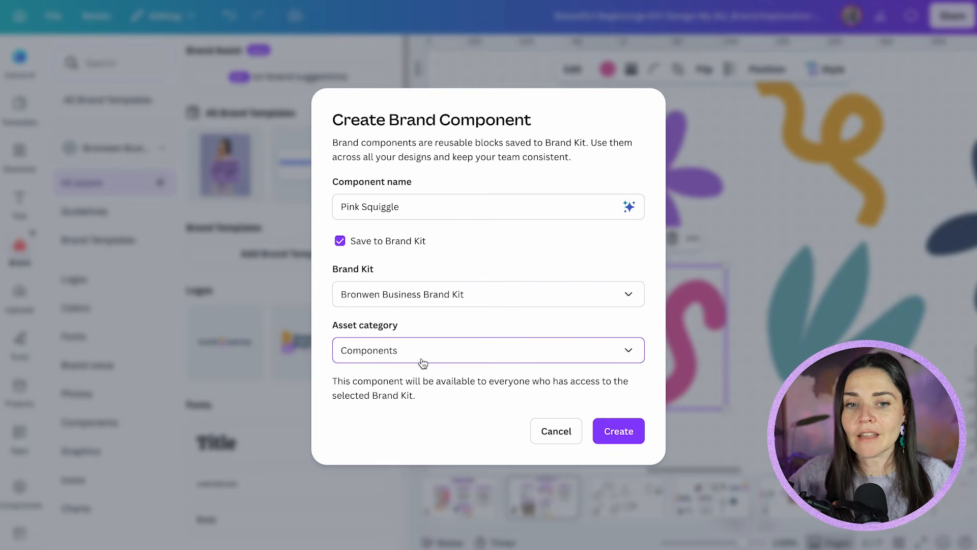
{"action": "left_click", "coordinate": [395, 466]}
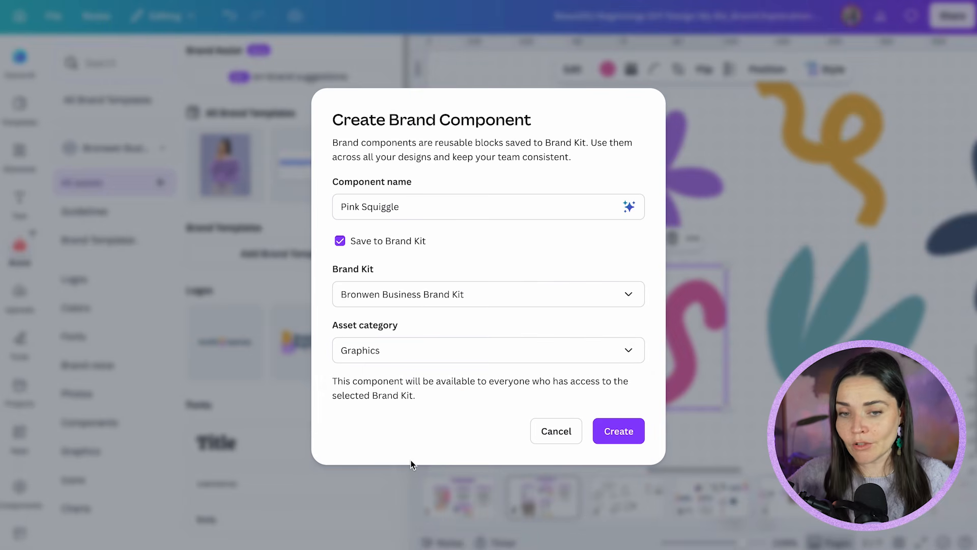
{"action": "left_click", "coordinate": [619, 431]}
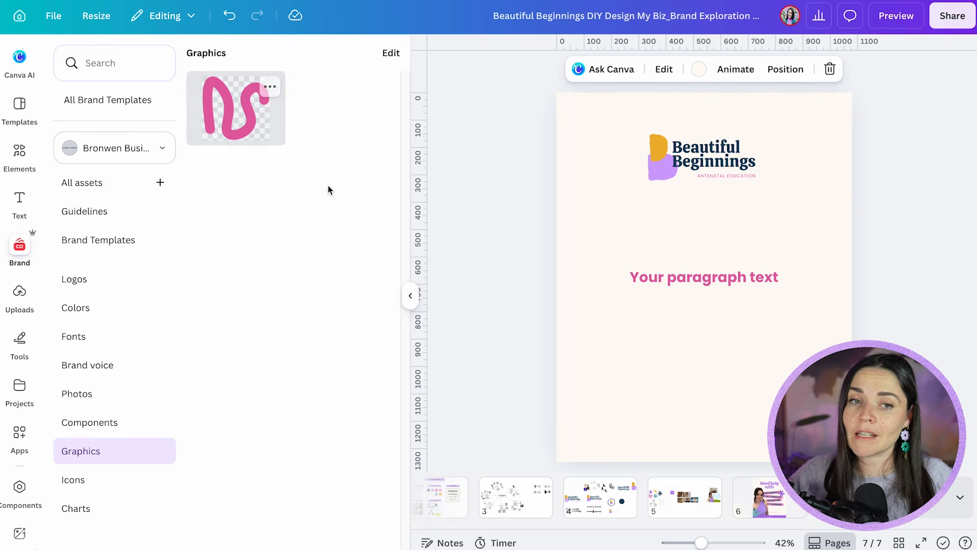
Step: Place the pink squiggle from the brand kit's Graphics category on page 7, below the paragraph text
{"action": "mouse_move", "coordinate": [208, 112]}
{"action": "left_mouse_down"}
{"action": "mouse_move", "coordinate": [701, 285]}
{"action": "mouse_move", "coordinate": [653, 328]}
{"action": "mouse_move", "coordinate": [616, 384]}
{"action": "mouse_move", "coordinate": [606, 371]}
{"action": "left_mouse_up"}
{"action": "left_click", "coordinate": [746, 382]}
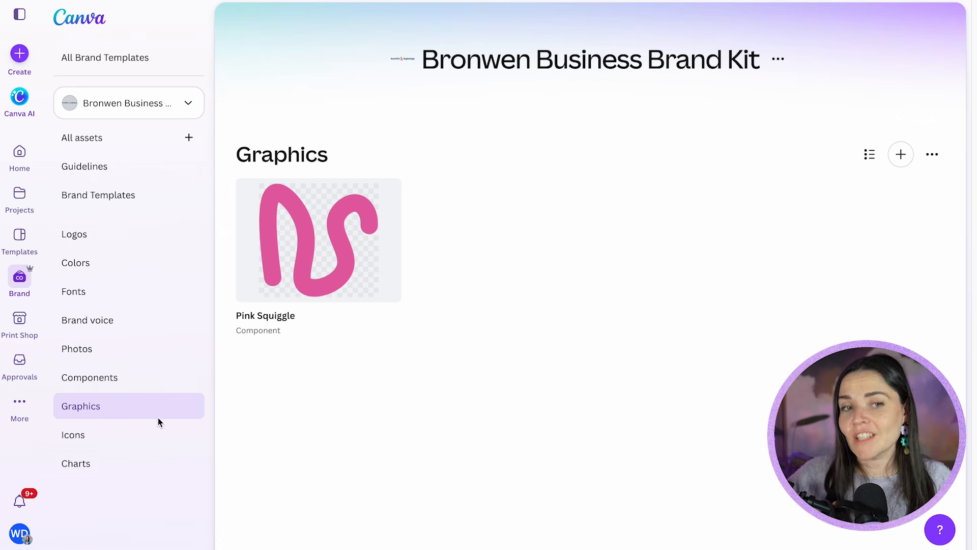
Step: Examine the Icons and Graphics categories of the business brand kit, including the options for adding assets to Graphics, and open Charts
{"action": "left_click", "coordinate": [127, 438]}
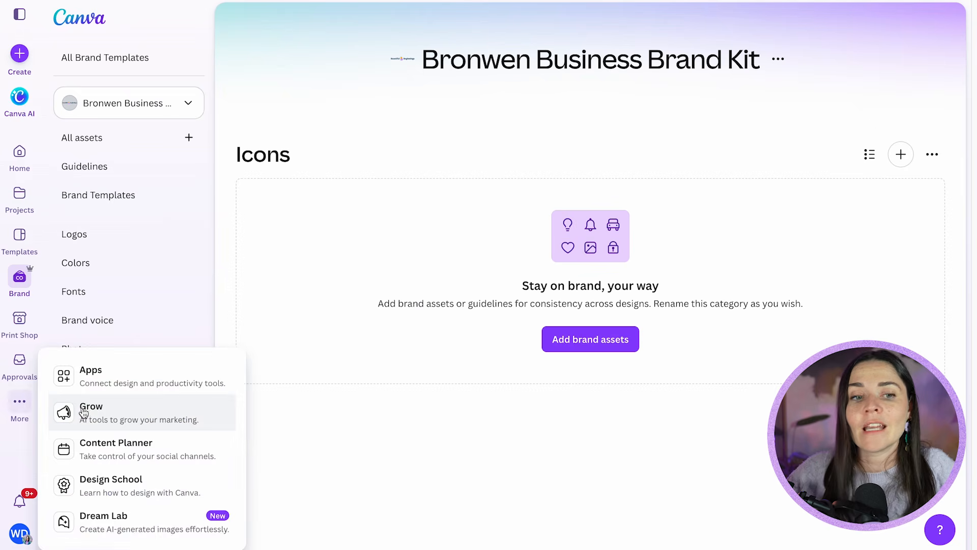
{"action": "left_click", "coordinate": [108, 413]}
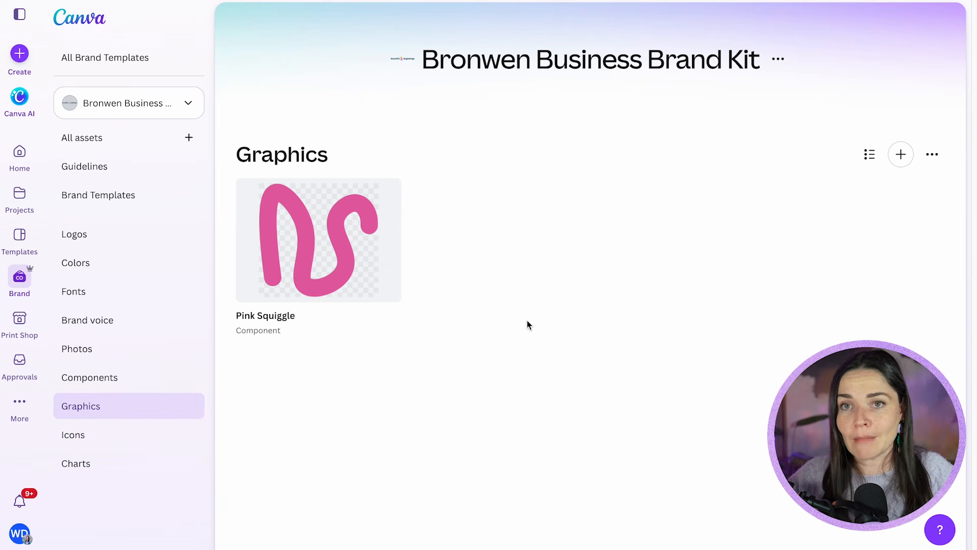
{"action": "left_click", "coordinate": [901, 154]}
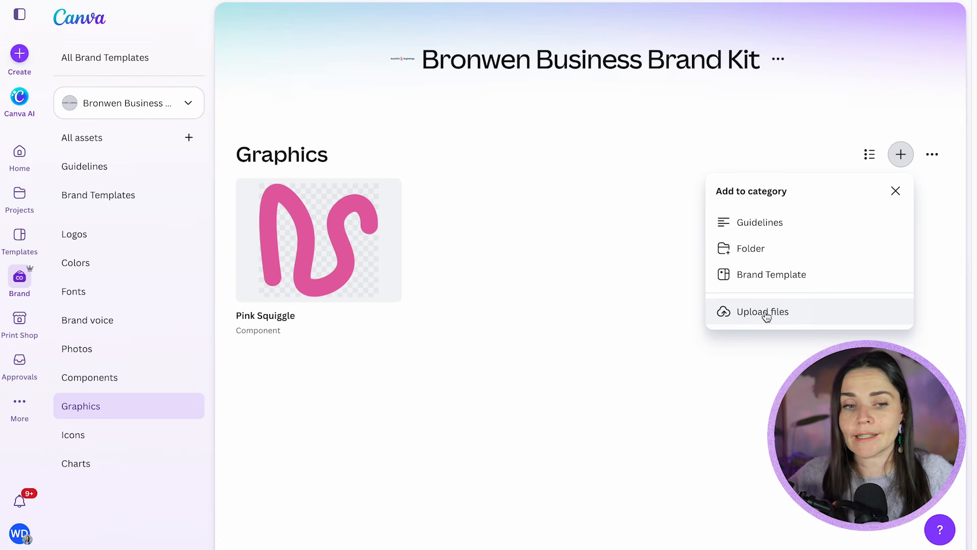
{"action": "left_click", "coordinate": [605, 328]}
{"action": "left_click", "coordinate": [125, 436]}
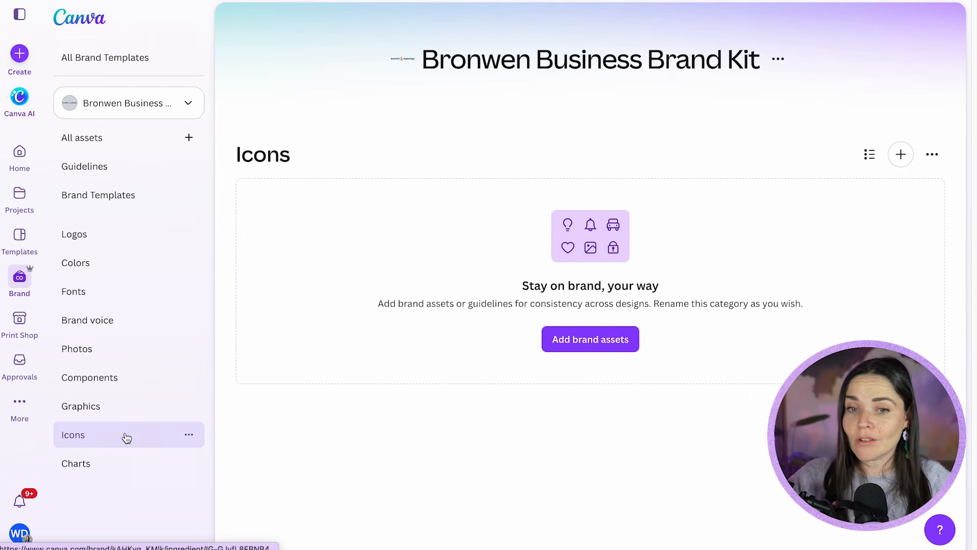
{"action": "left_click", "coordinate": [107, 467]}
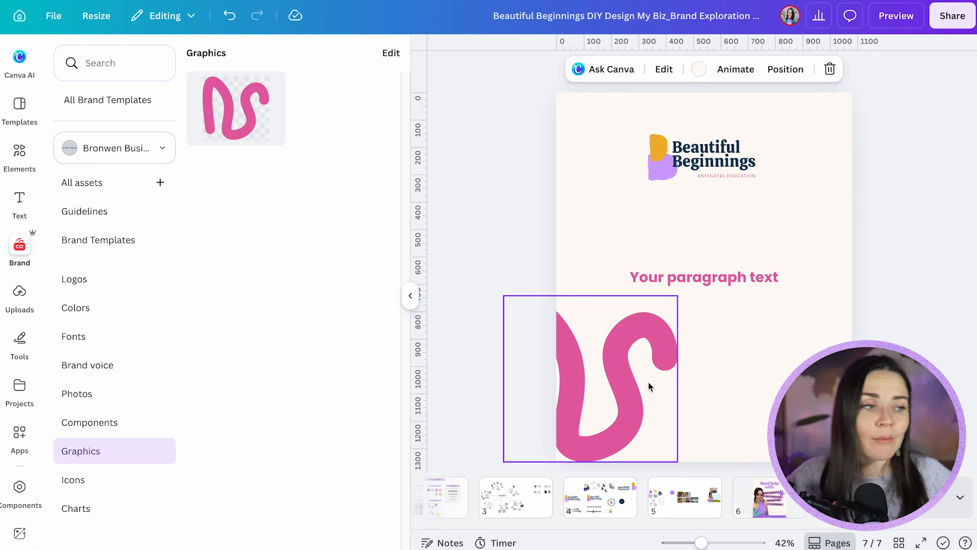
Step: Switch to the design editor and move the paragraph text on page 7 up, closer to the Beautiful Beginnings logo
{"action": "left_click", "coordinate": [757, 310]}
{"action": "left_click_drag", "start_coordinate": [740, 278], "coordinate": [741, 258]}
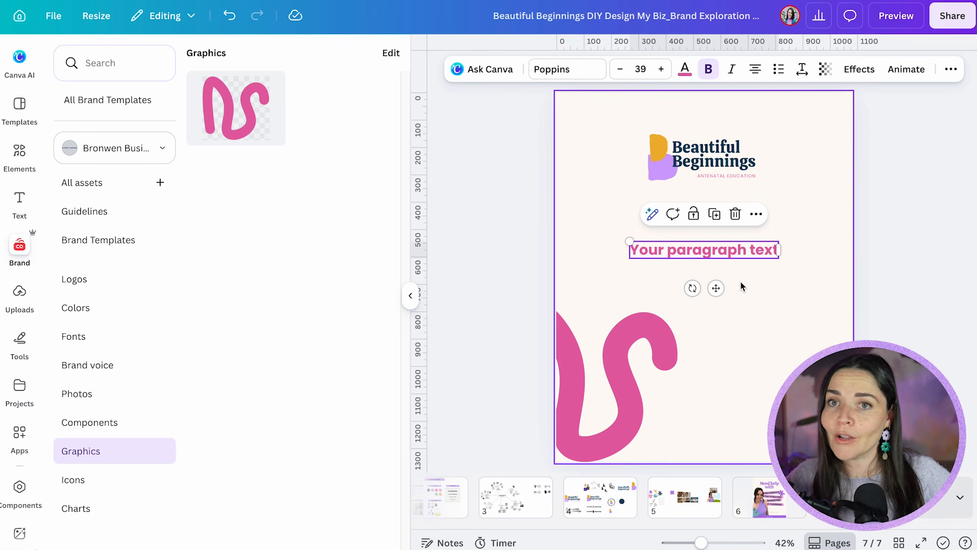
{"action": "left_click", "coordinate": [515, 93]}
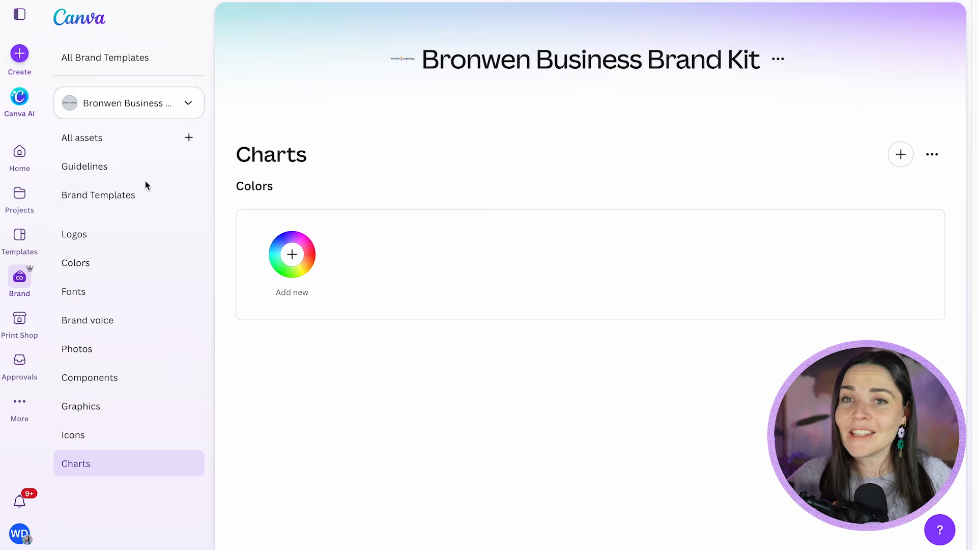
Step: View the business brand kit's Brand Templates section and open the sharing options of the page 7 design
{"action": "left_click", "coordinate": [132, 202]}
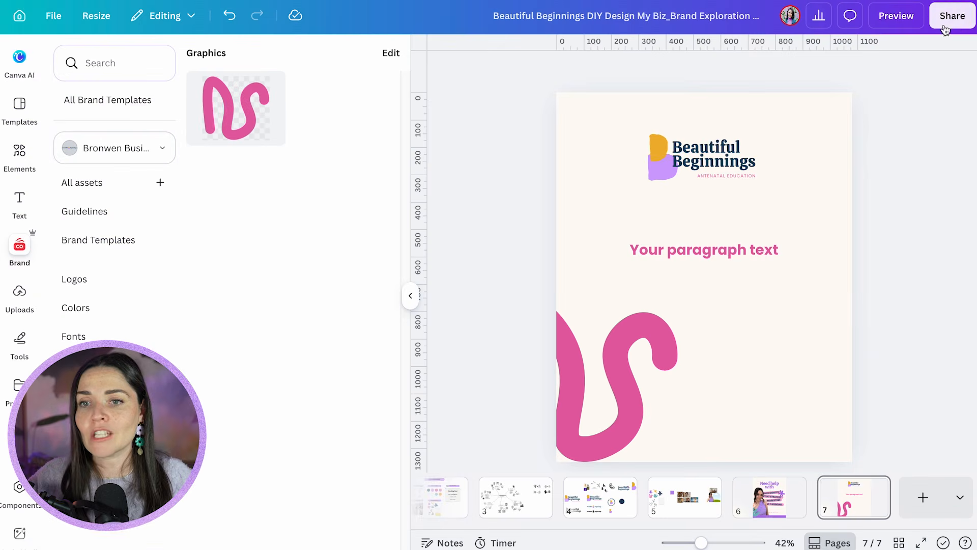
{"action": "left_click", "coordinate": [949, 23]}
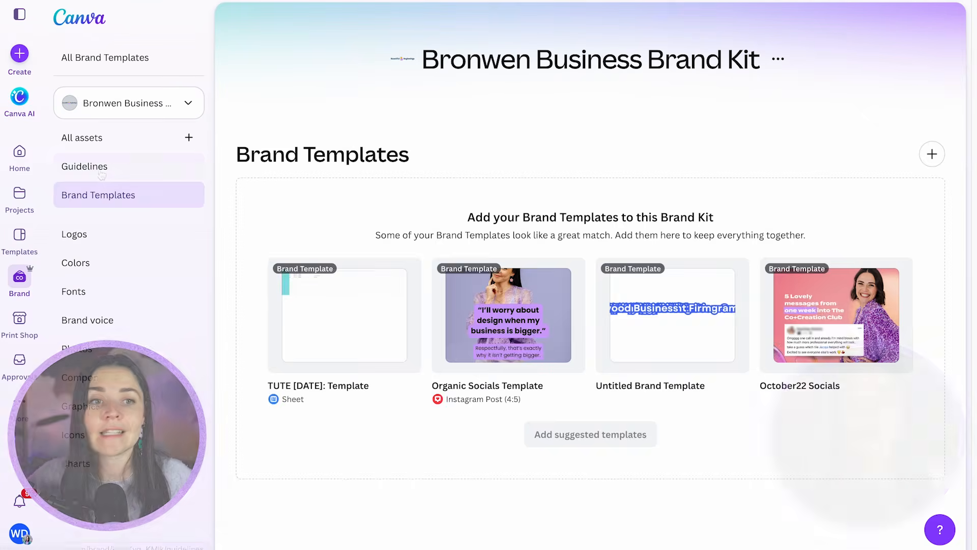
Step: Review the business brand kit's Guidelines section and its overview of all assets, and open the Logos category
{"action": "left_click", "coordinate": [84, 165]}
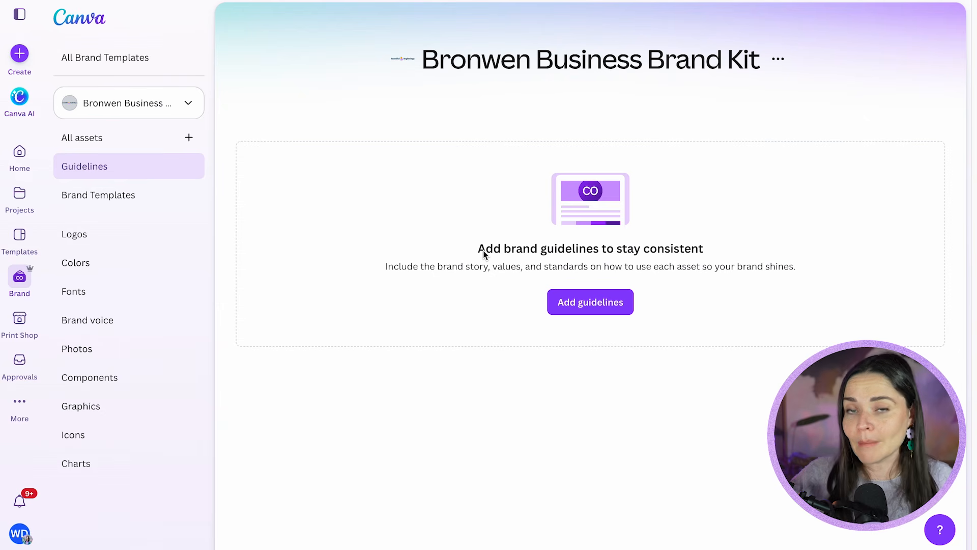
{"action": "left_click", "coordinate": [130, 141]}
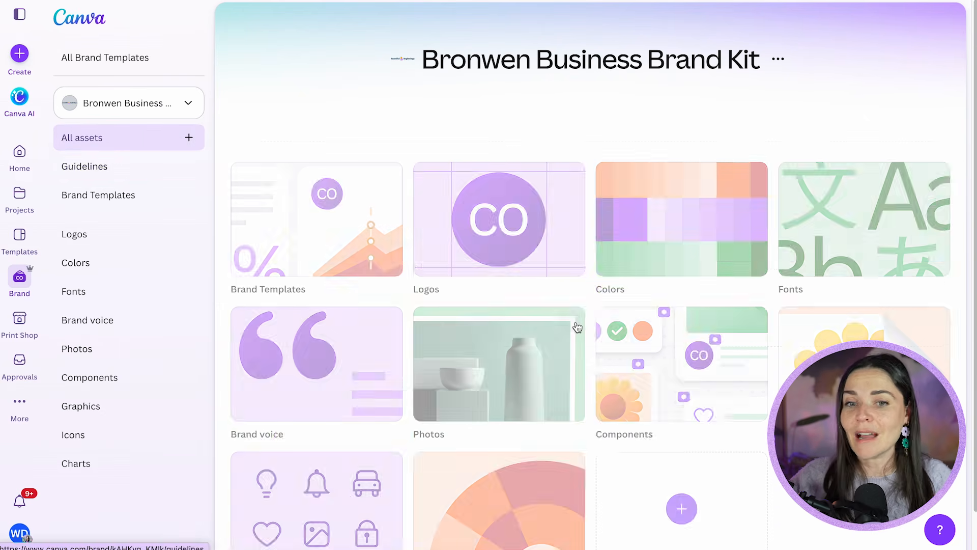
{"action": "scroll", "coordinate": [631, 280], "scroll_direction": "down", "scroll_amount": 1}
{"action": "left_click", "coordinate": [493, 178]}
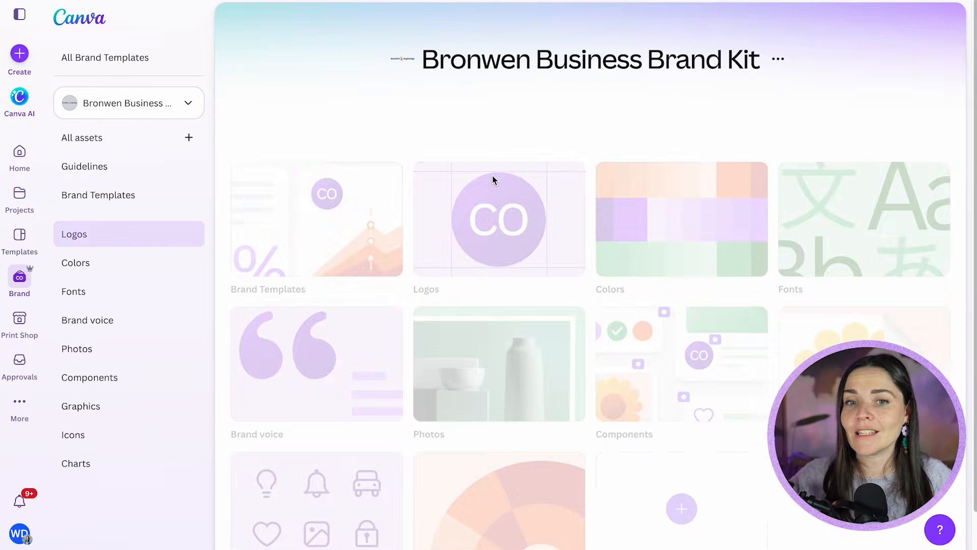